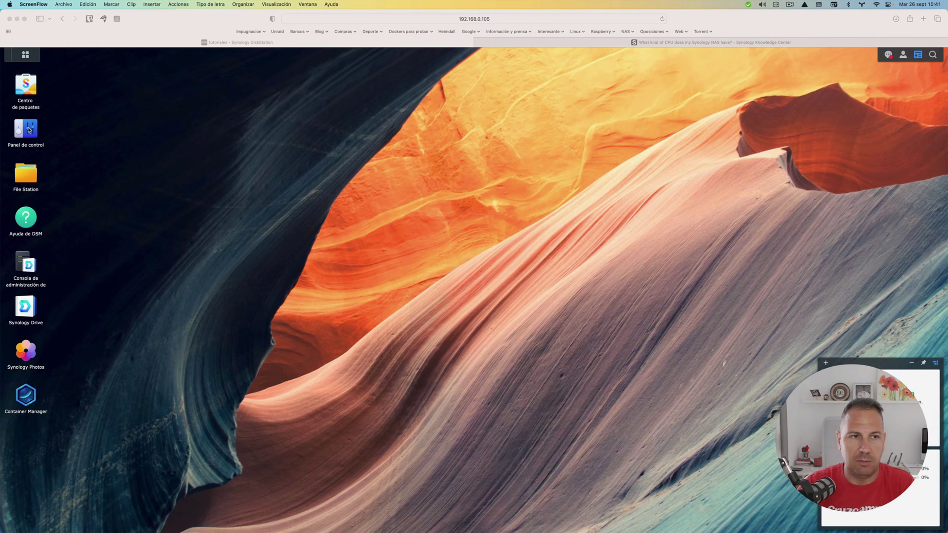
- Check the NAS hardware information in the DSM Control Panel, then close it
click(28, 129)
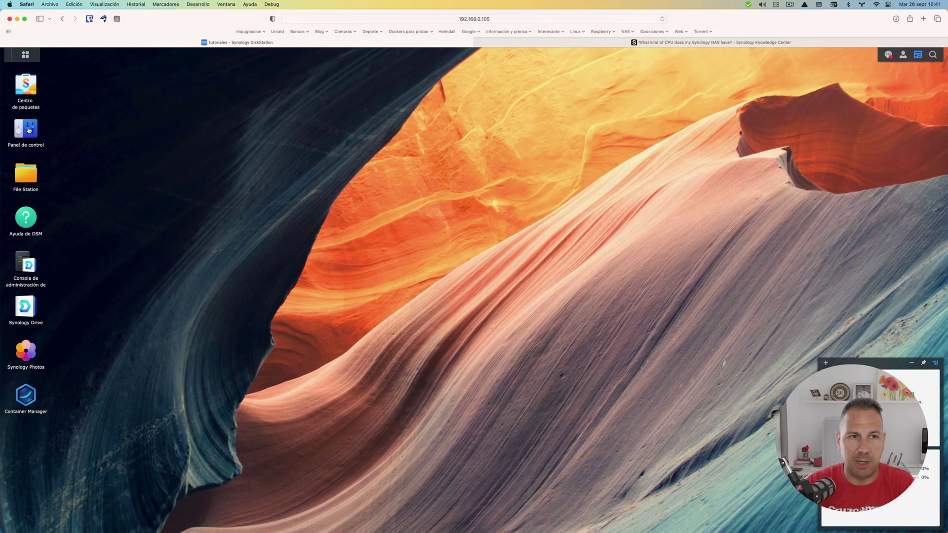
click(29, 130)
click(41, 227)
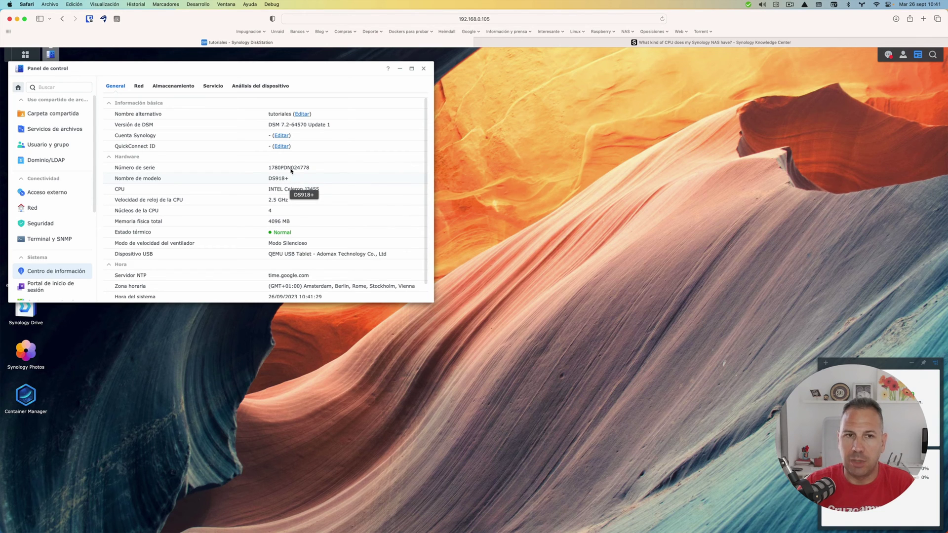
click(423, 68)
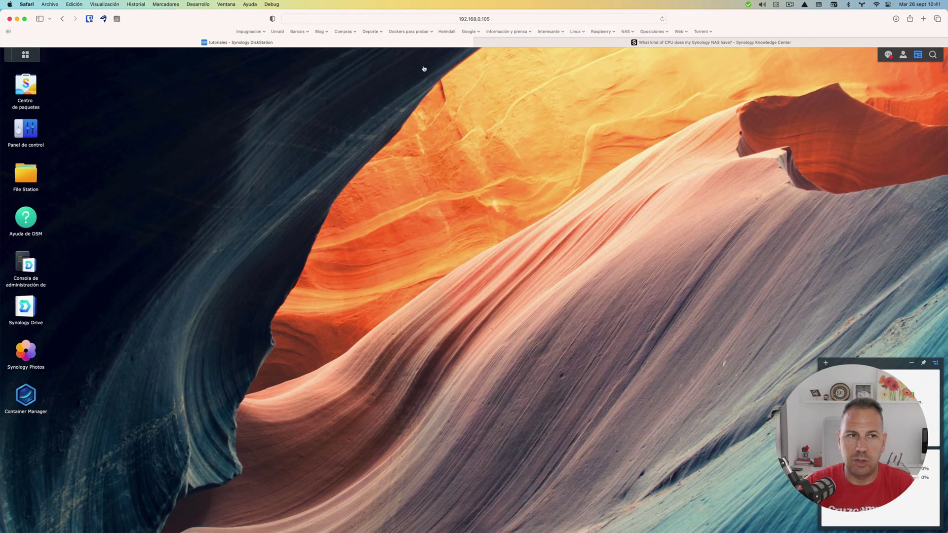
- Scroll the Knowledge Center CPU article to the x18 Series table showing DS918+ as Apollolake
click(629, 42)
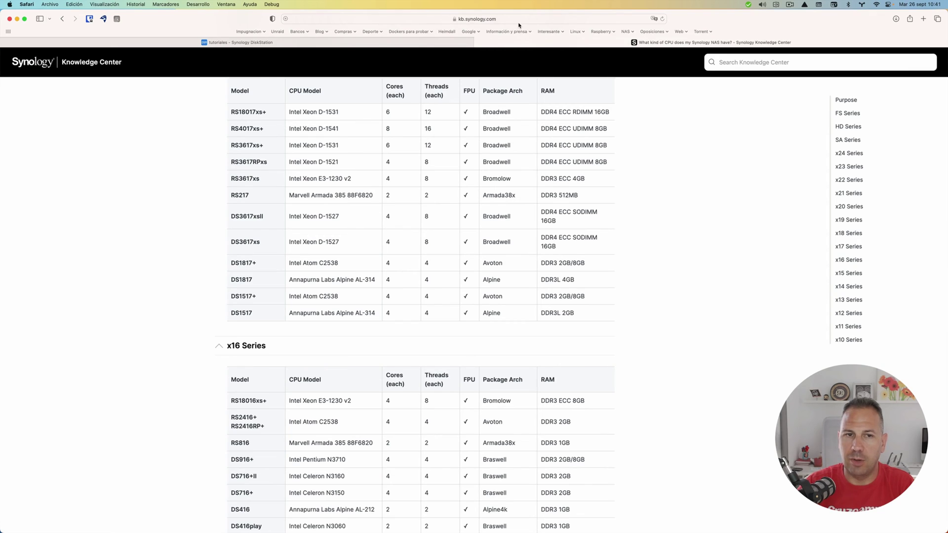
scroll(394, 206, up, 10)
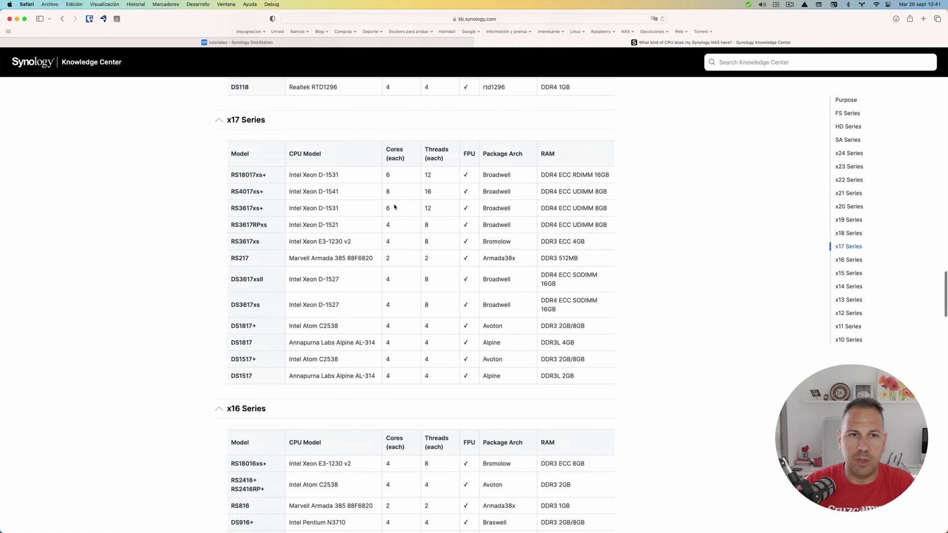
scroll(395, 204, up, 3)
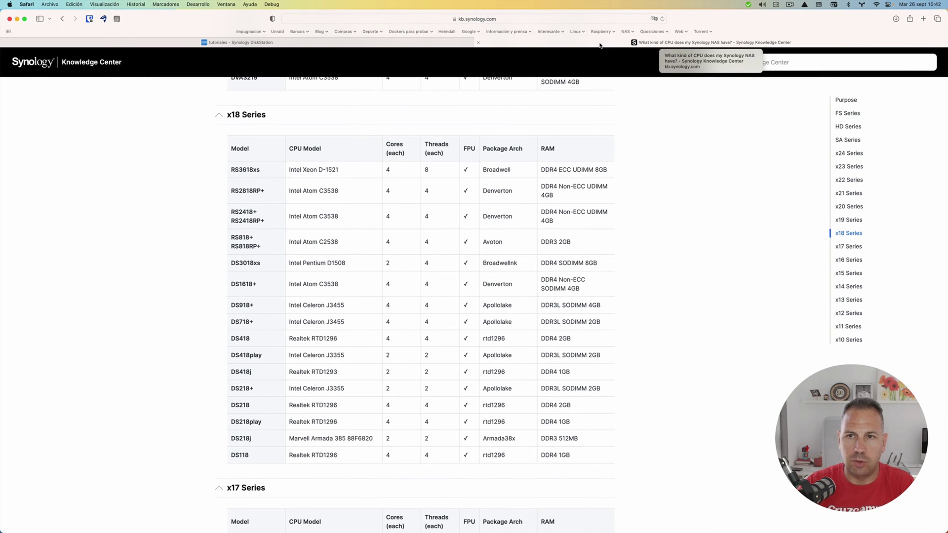
mouse_move(421, 523)
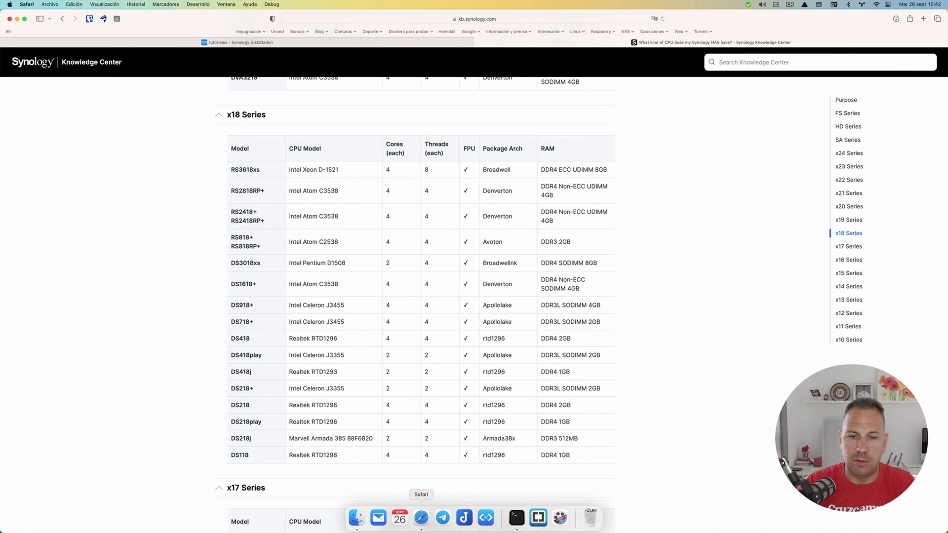
click(357, 517)
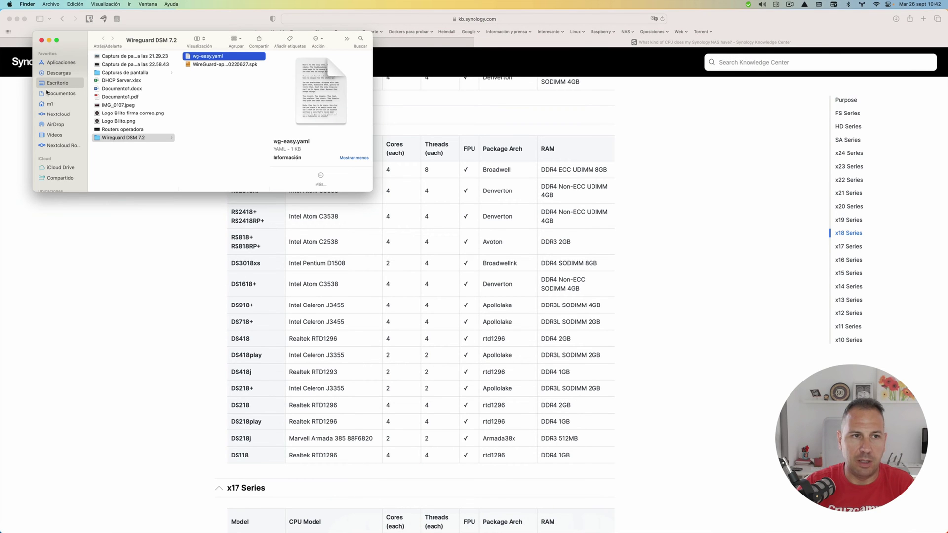
click(59, 114)
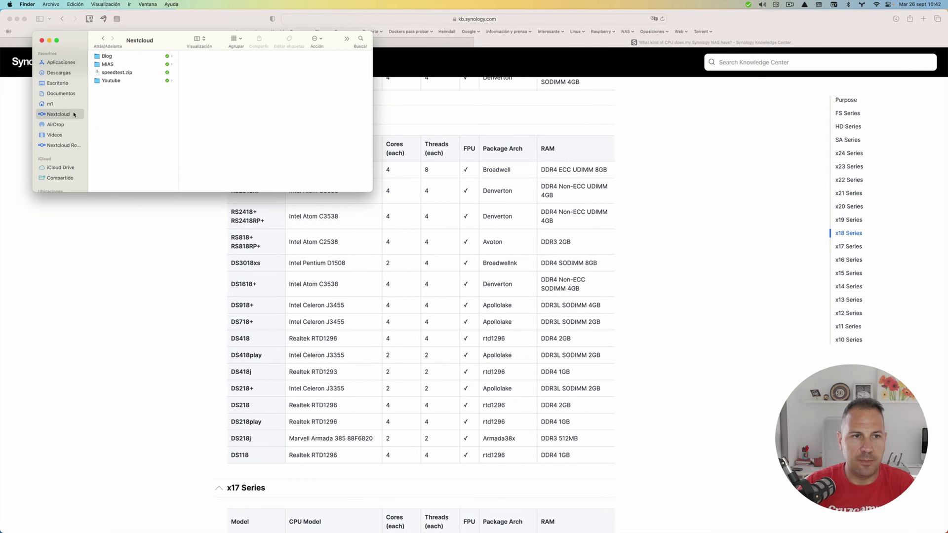
click(107, 80)
click(206, 89)
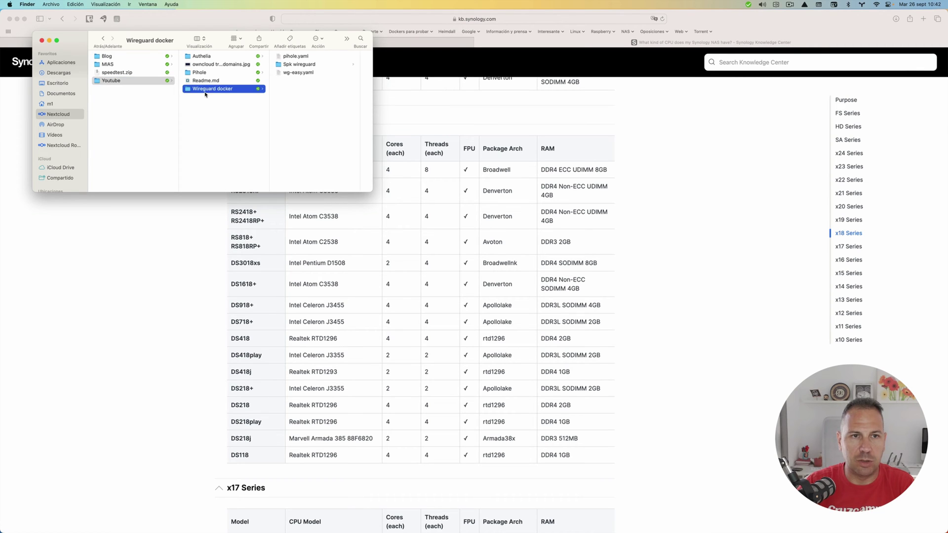
click(285, 65)
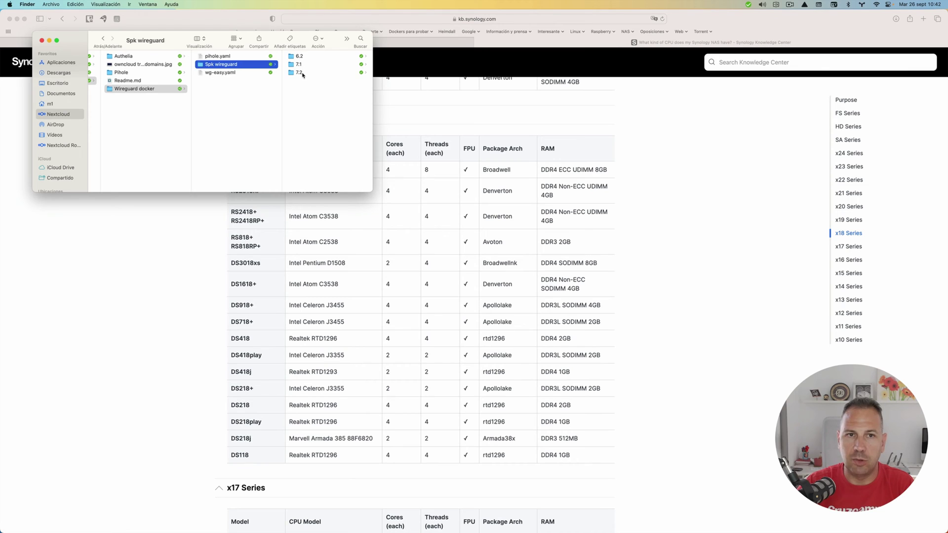
click(302, 74)
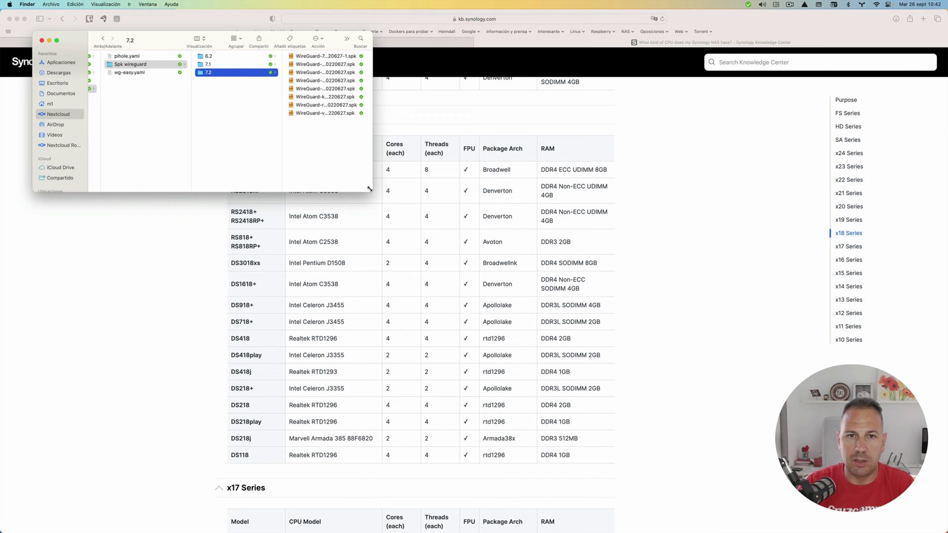
drag(373, 187, 426, 178)
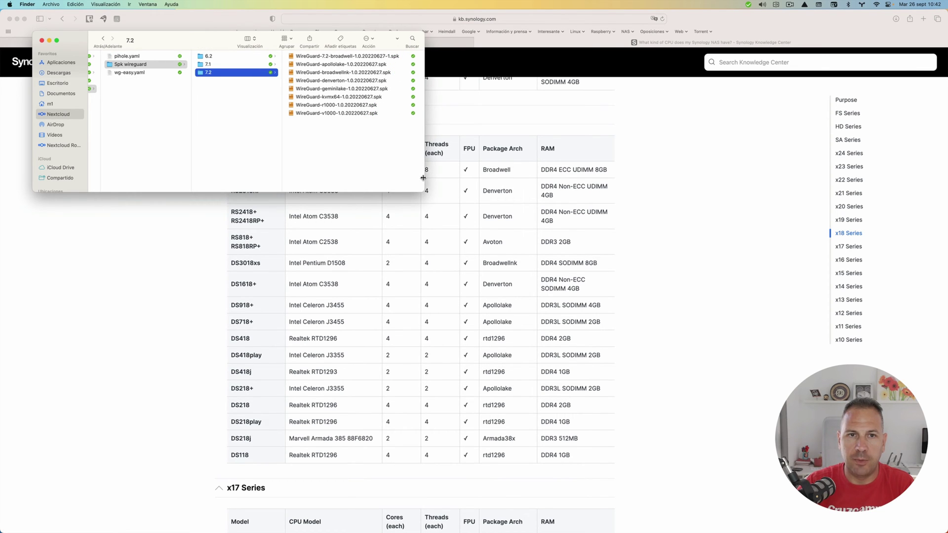
click(325, 65)
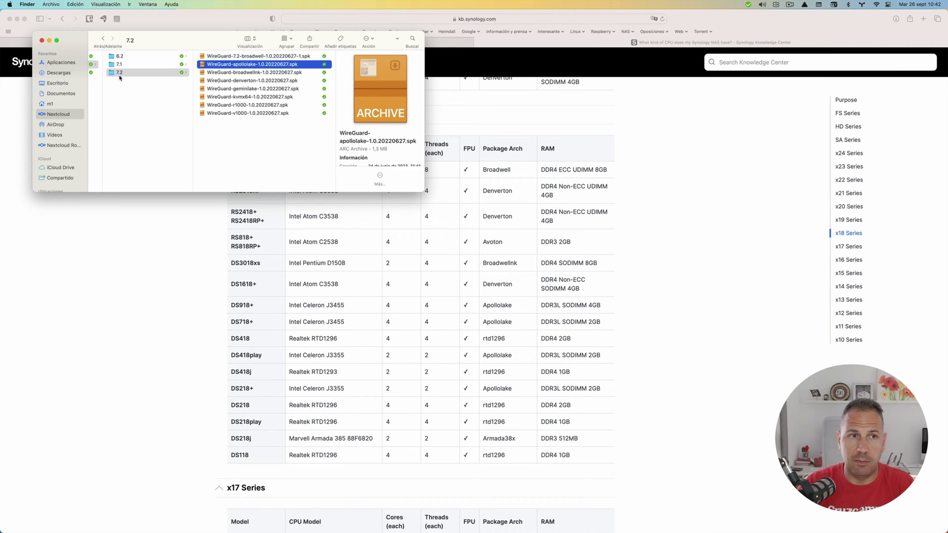
click(43, 41)
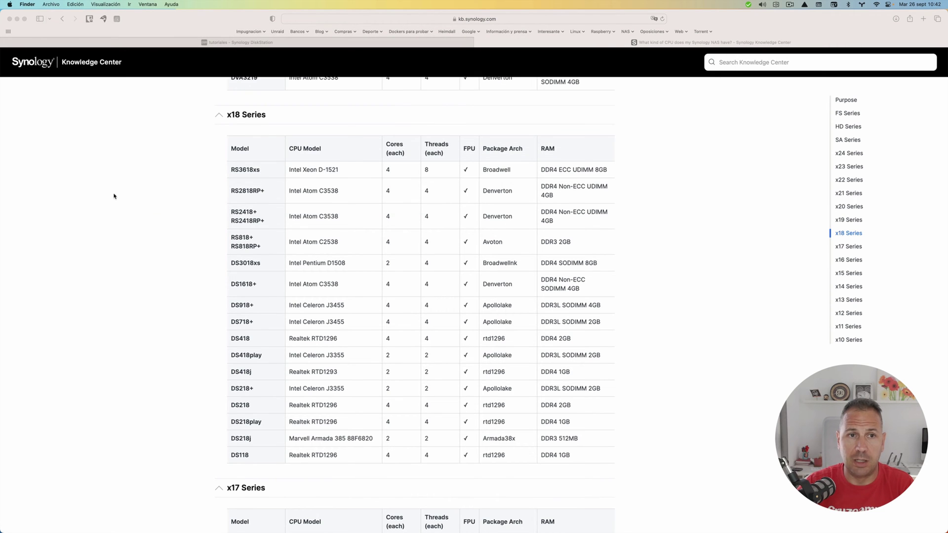
- Manually install WireGuard-apollolake-1.0.20220627.spk in Package Center, accepting the third-party package warning
click(258, 45)
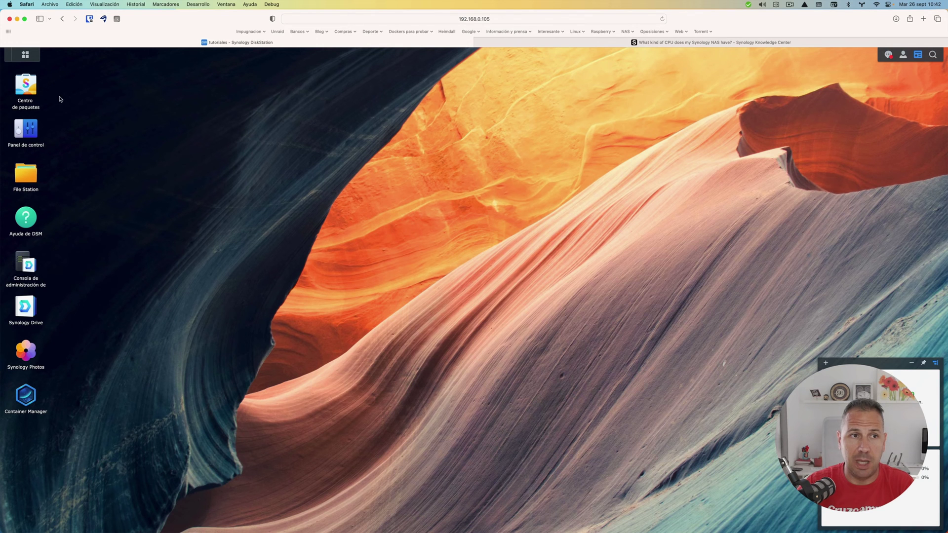
click(27, 92)
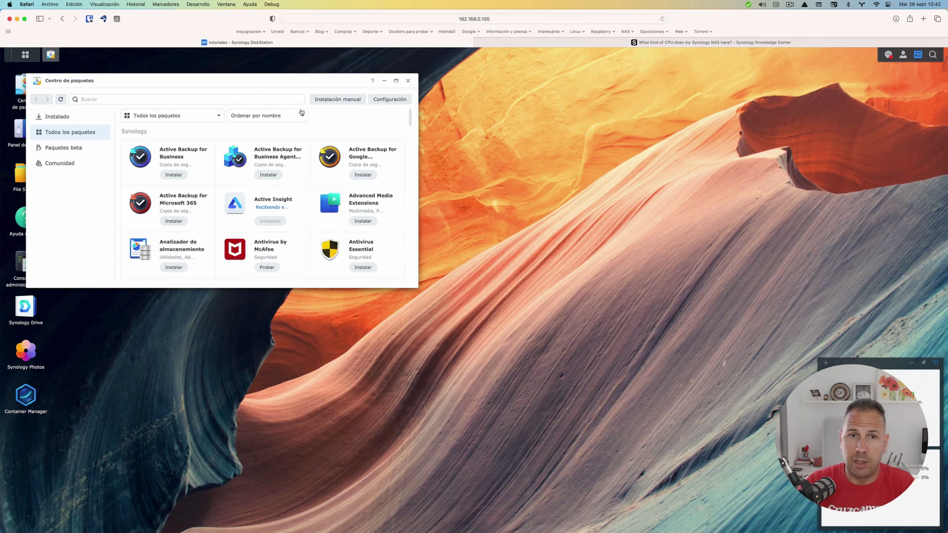
click(324, 100)
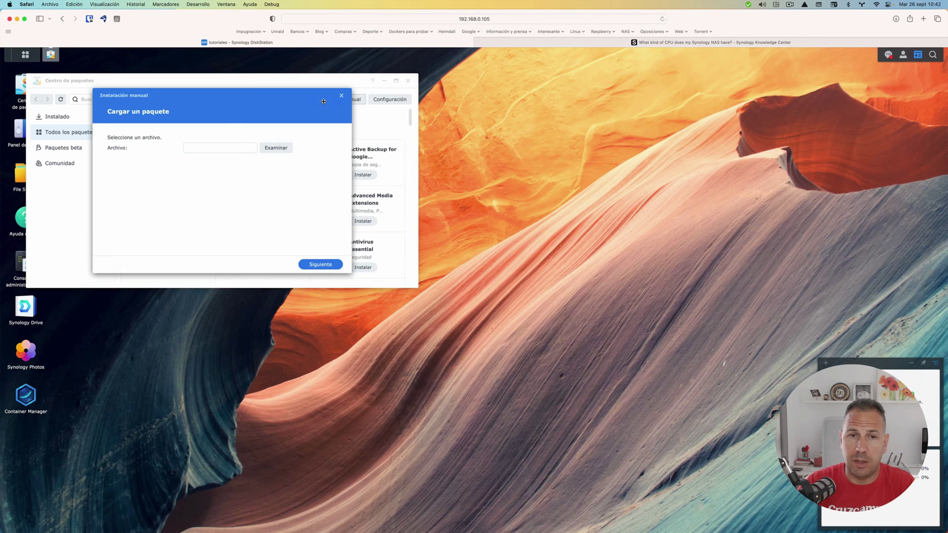
click(276, 148)
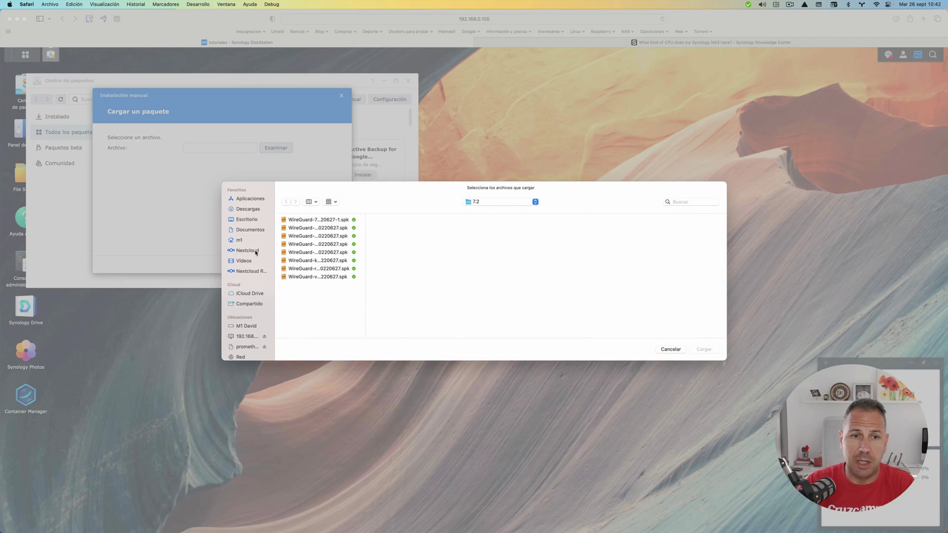
click(330, 228)
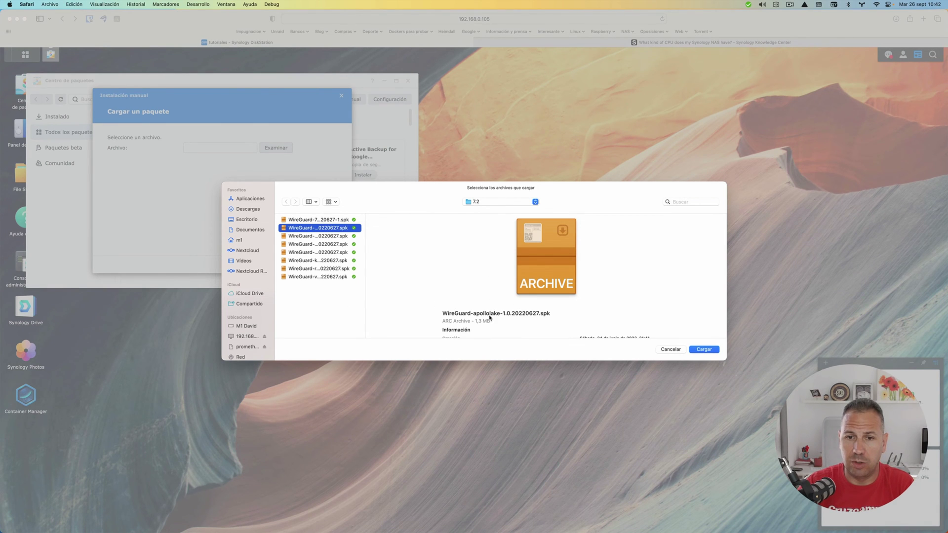
click(704, 349)
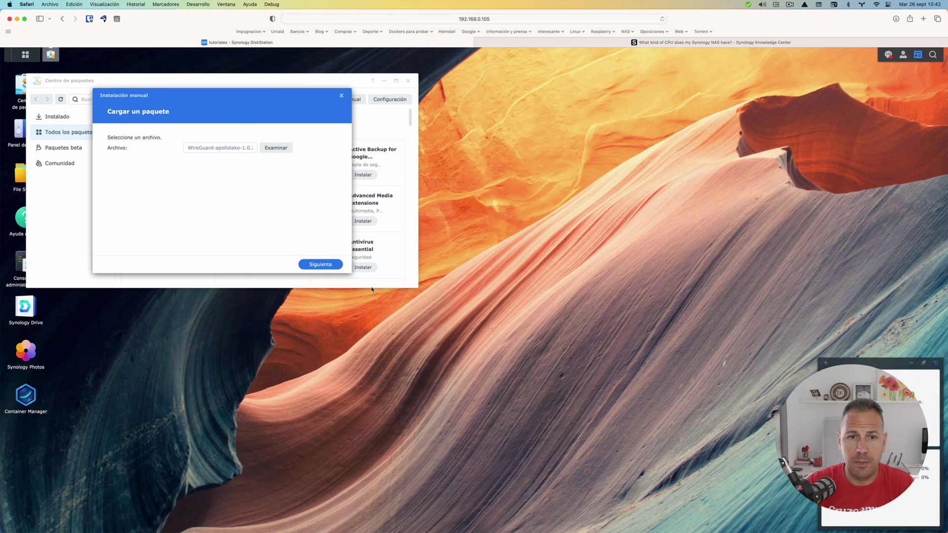
click(314, 267)
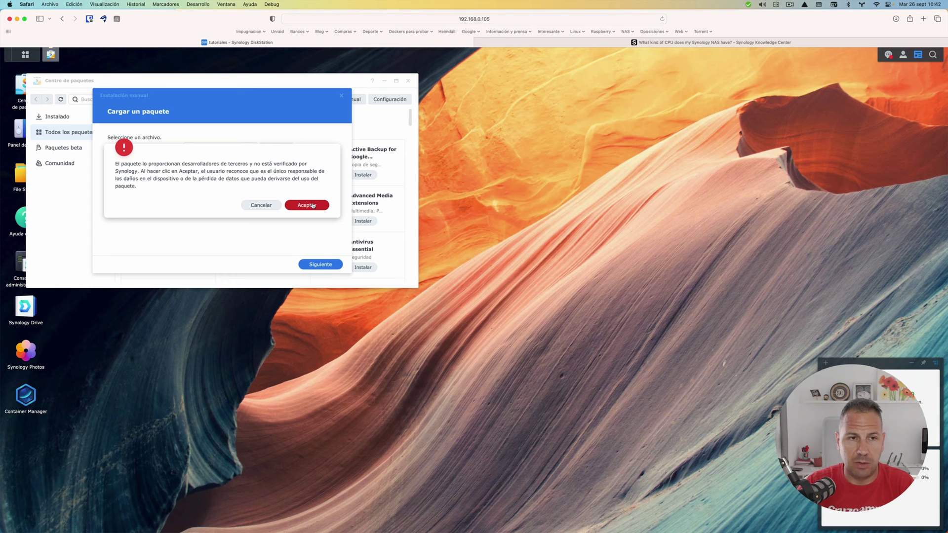
click(313, 206)
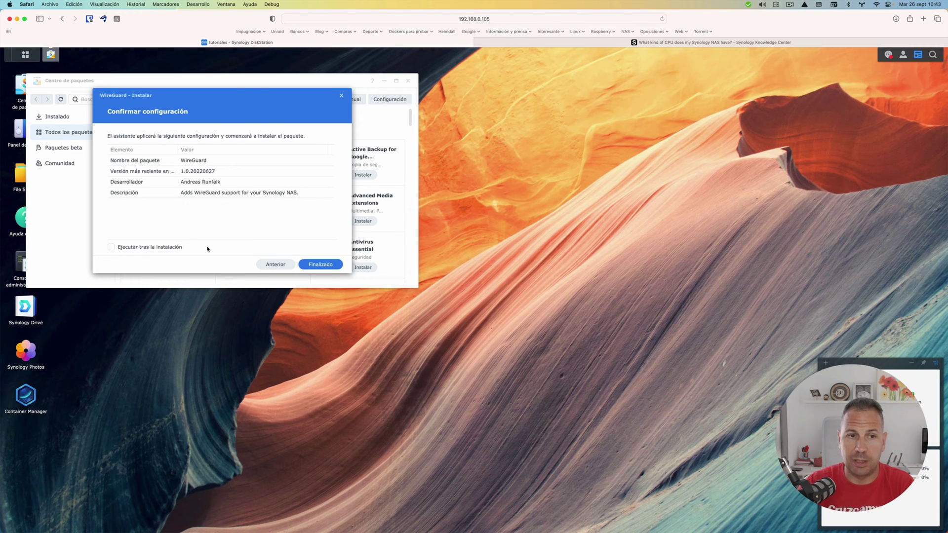
click(310, 265)
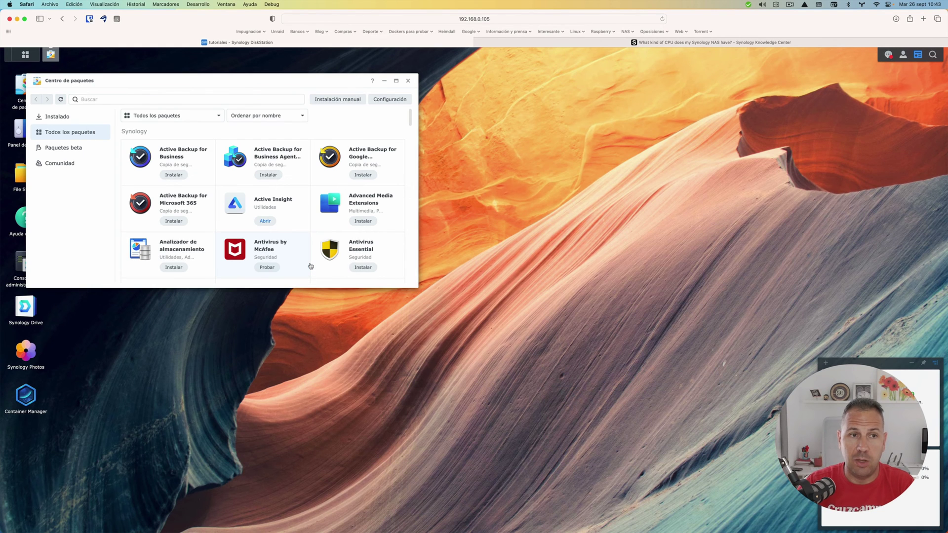
- Confirm WireGuard 1.0.20220627 is listed as installed but stopped, then close Package Center
click(39, 117)
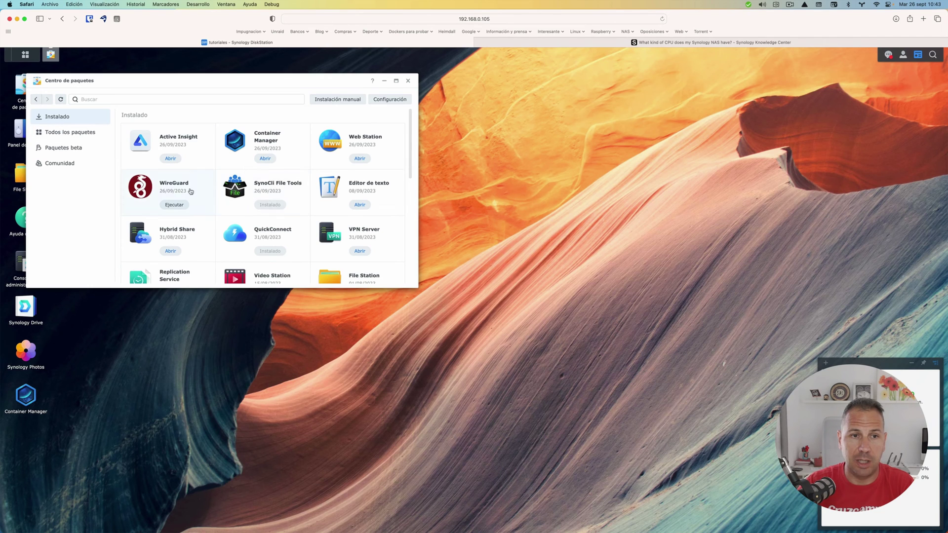
click(160, 184)
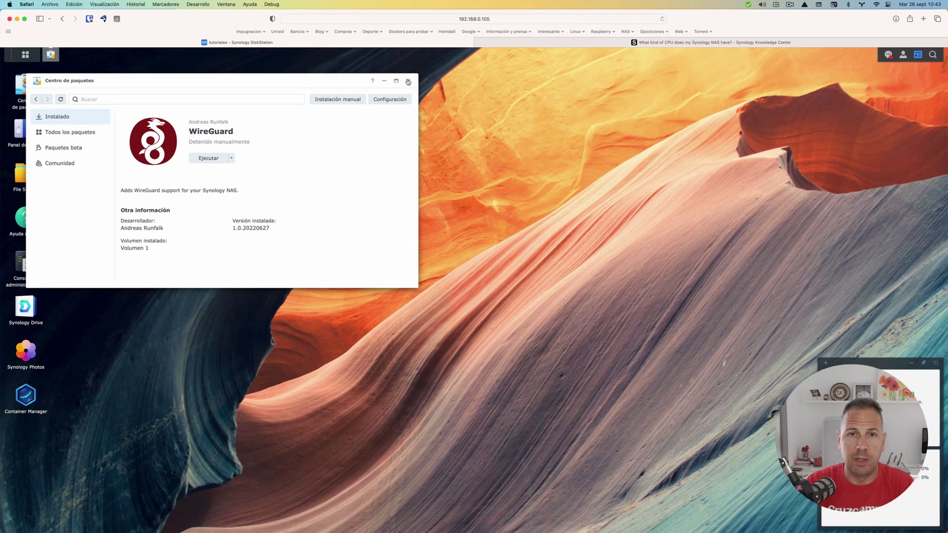
click(408, 81)
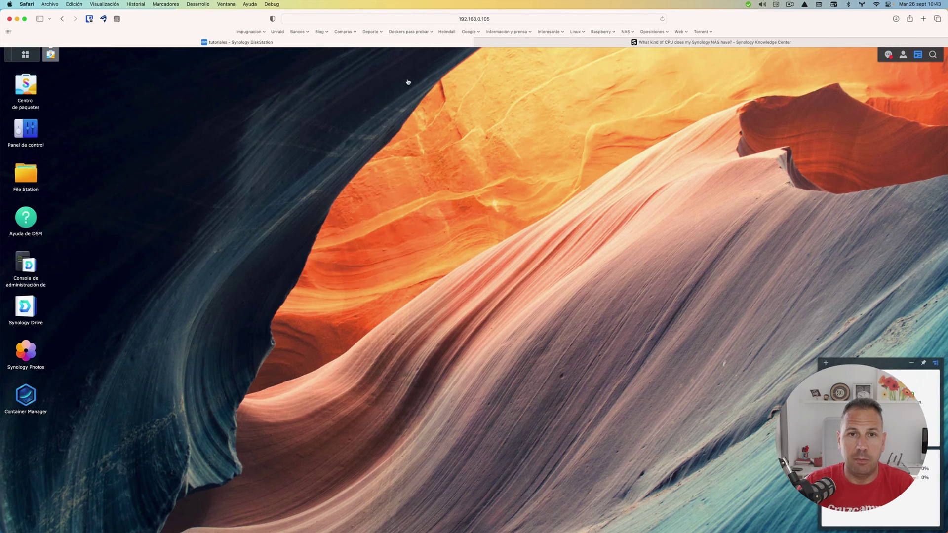
- Enable the SSH service on port 22 under Terminal & SNMP and apply it
click(31, 126)
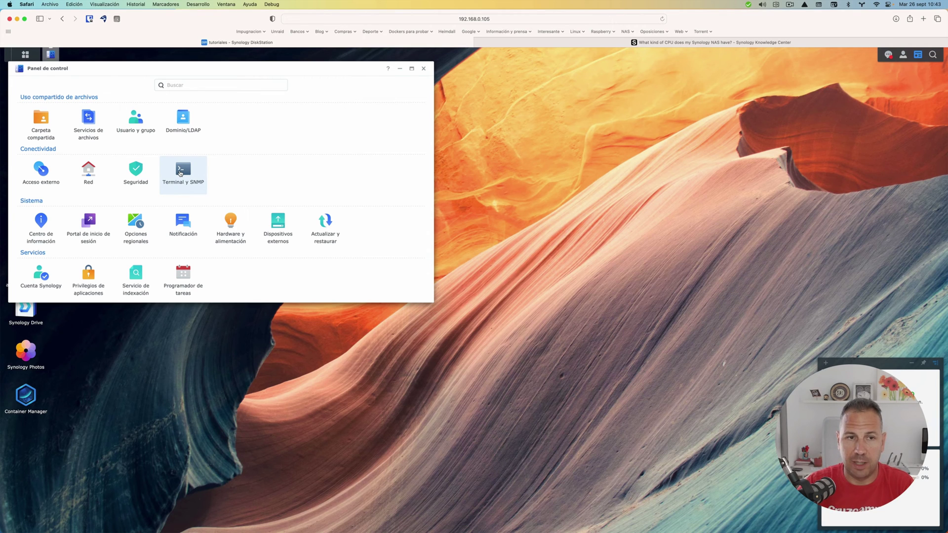
click(180, 174)
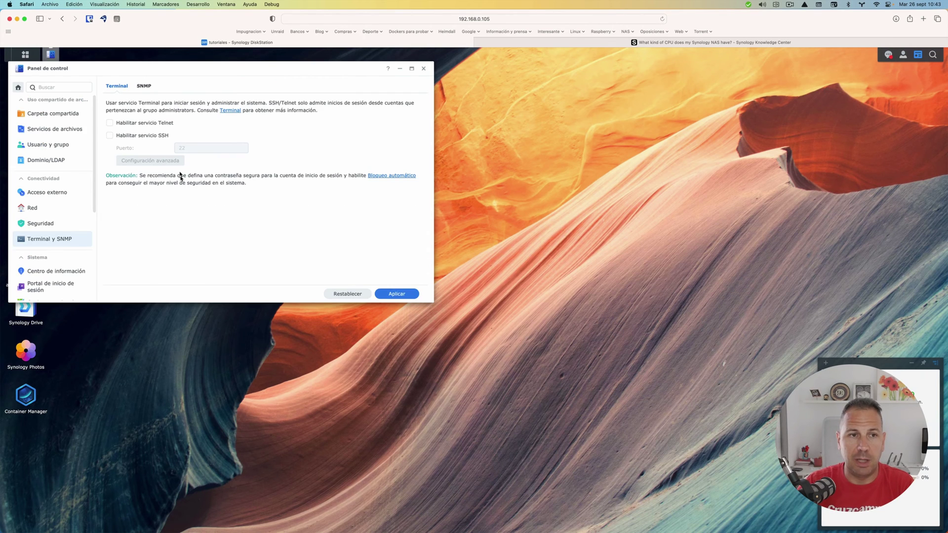
click(135, 137)
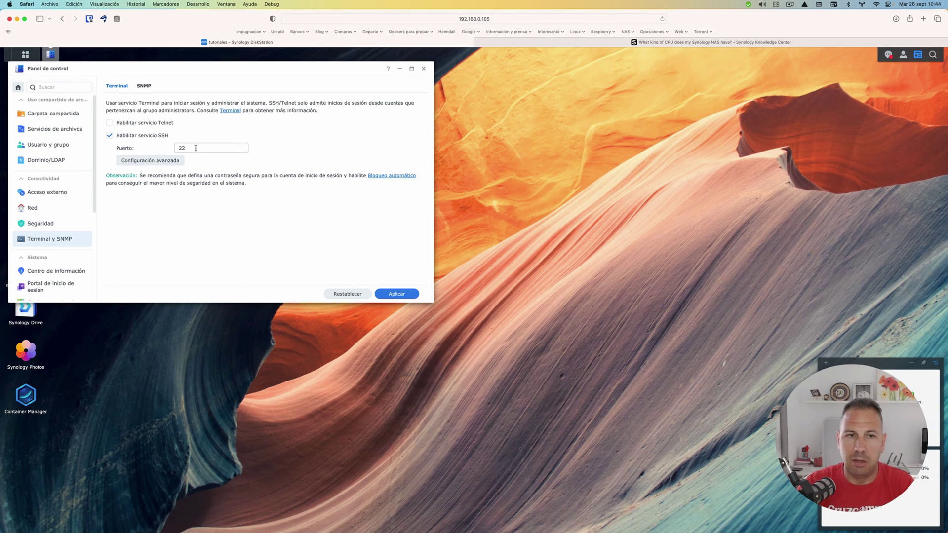
click(411, 294)
click(296, 233)
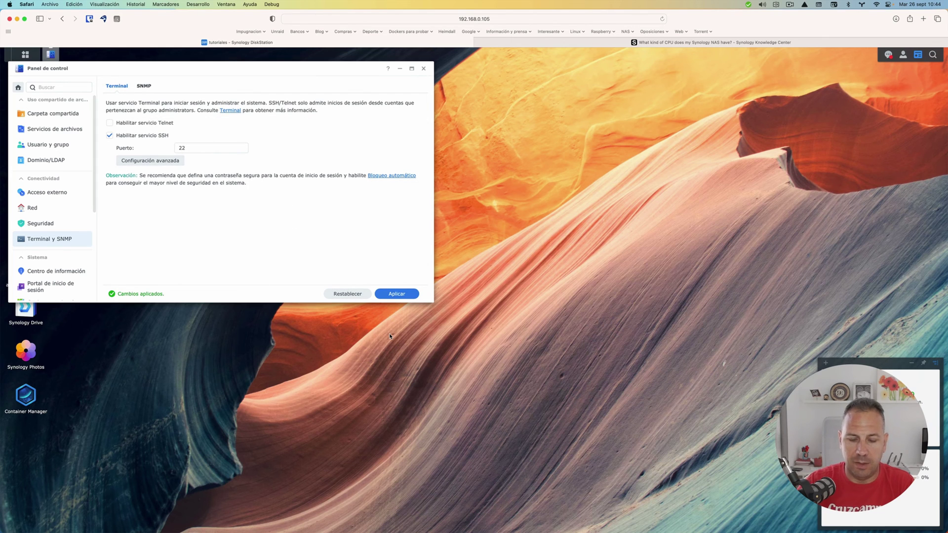
key(super+space)
- Launch Terminal and enlarge its text by two steps
text(terminal)
key(Return)
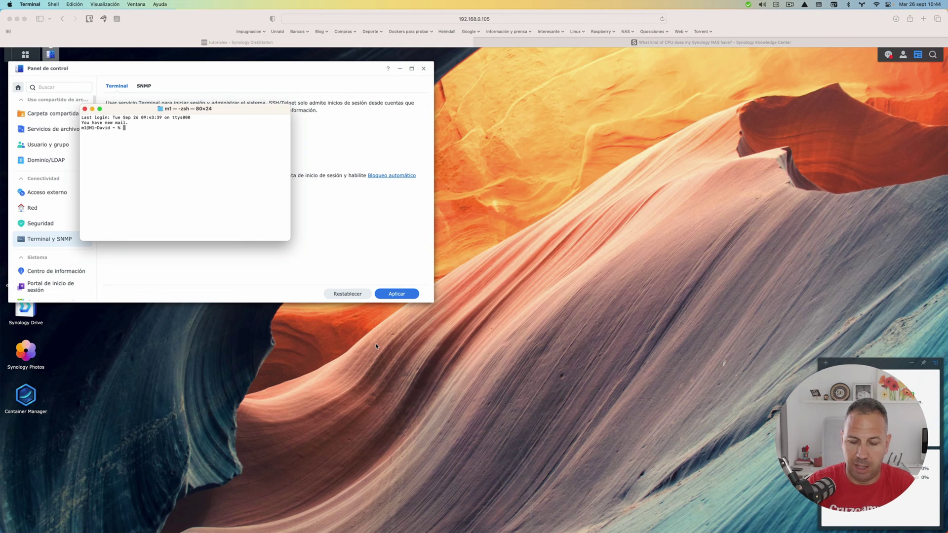
key(super+plus)
key(super+plus)
key(super+plus)
key(super+plus)
key(super+plus)
key(super+plus)
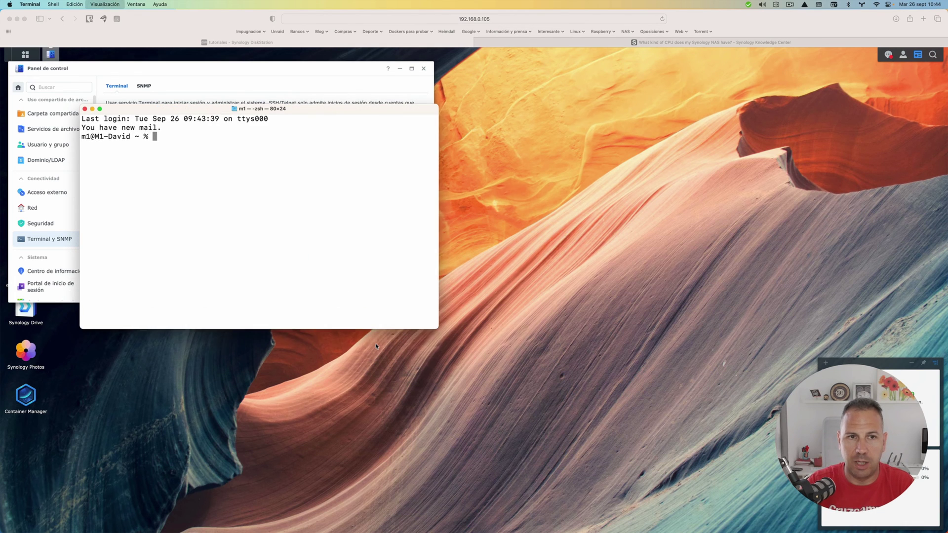
key(super+plus)
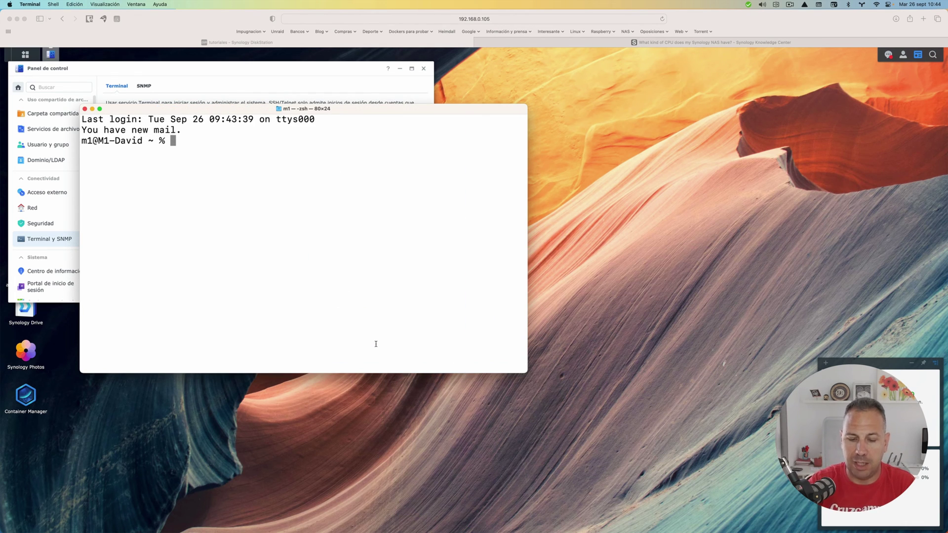
- SSH into the NAS at 192.168.0.105 on port 22, accepting the host key and logging in
text(ssh)
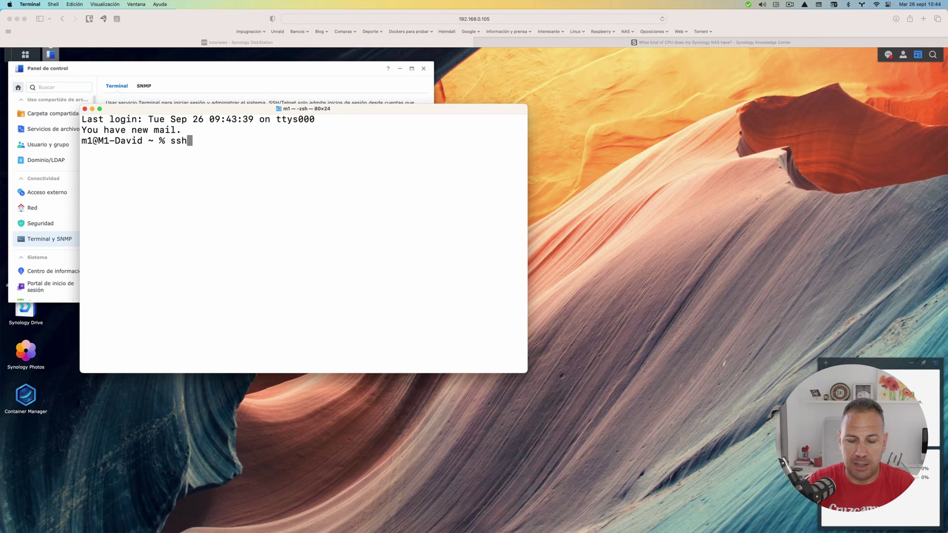
text( Bili)
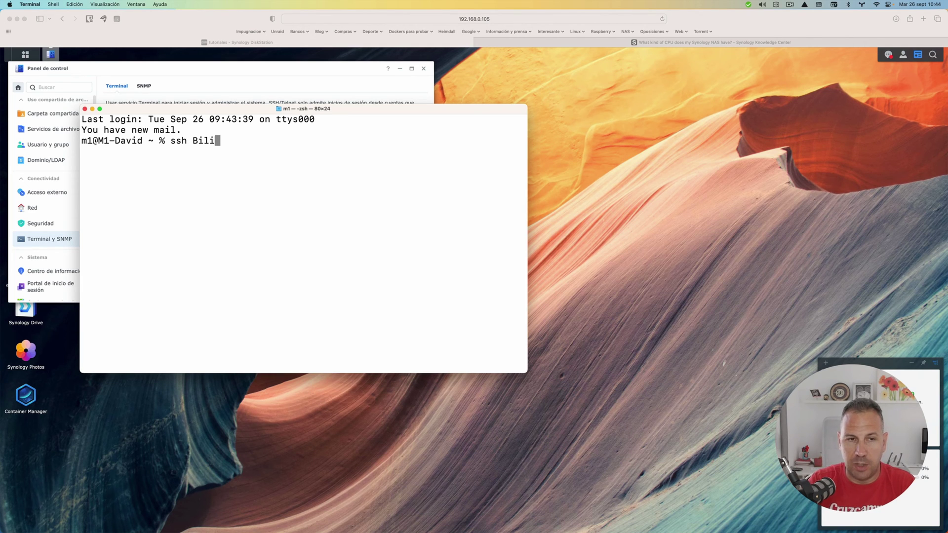
text(to@)
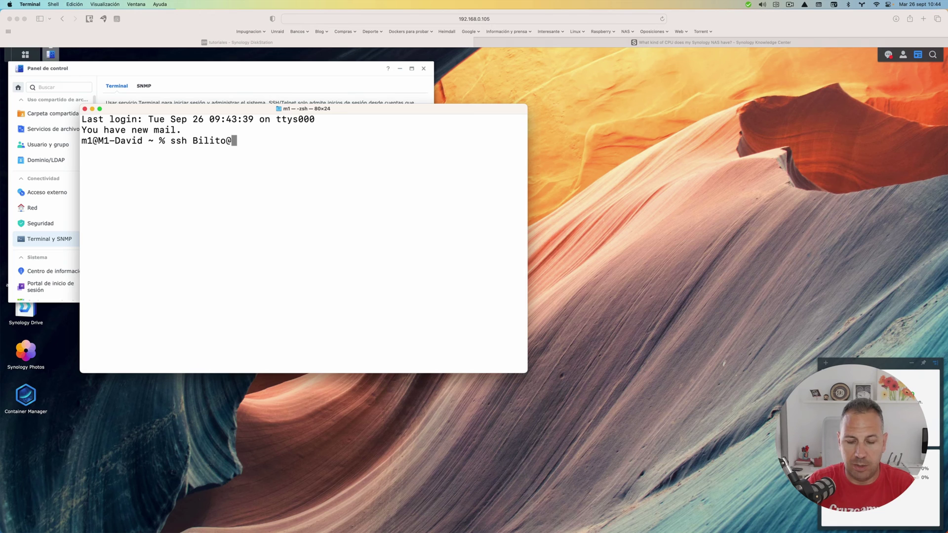
text(192.168.0105)
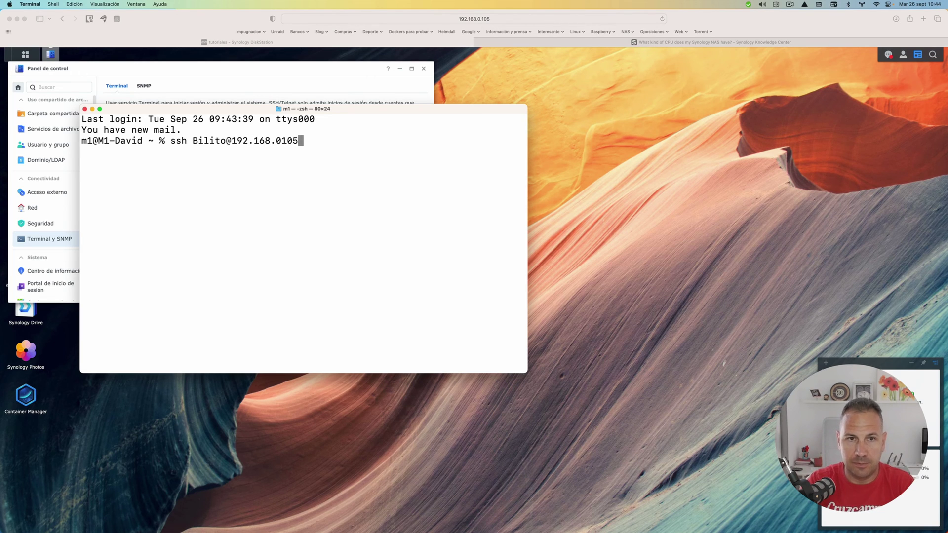
key(BackSpace)
key(BackSpace)
key(BackSpace)
text(.105)
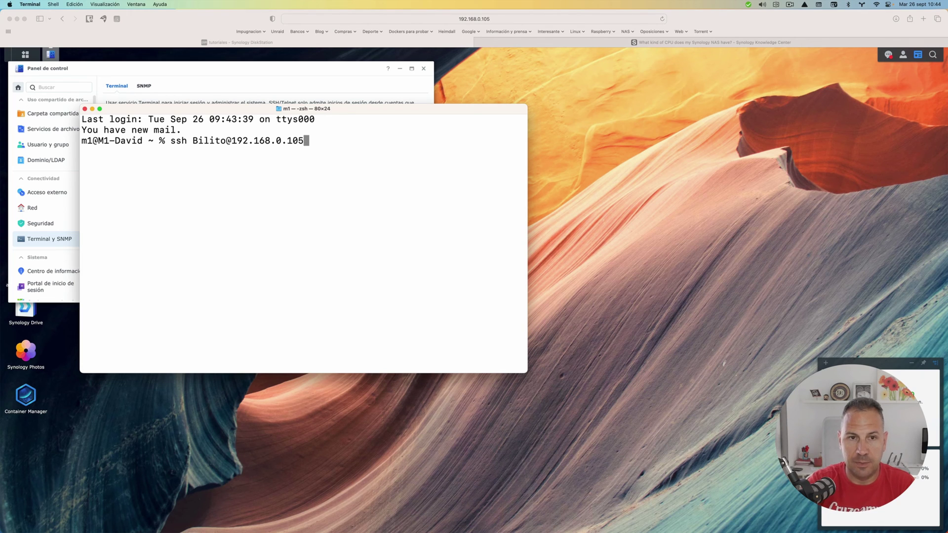
text( -p 22)
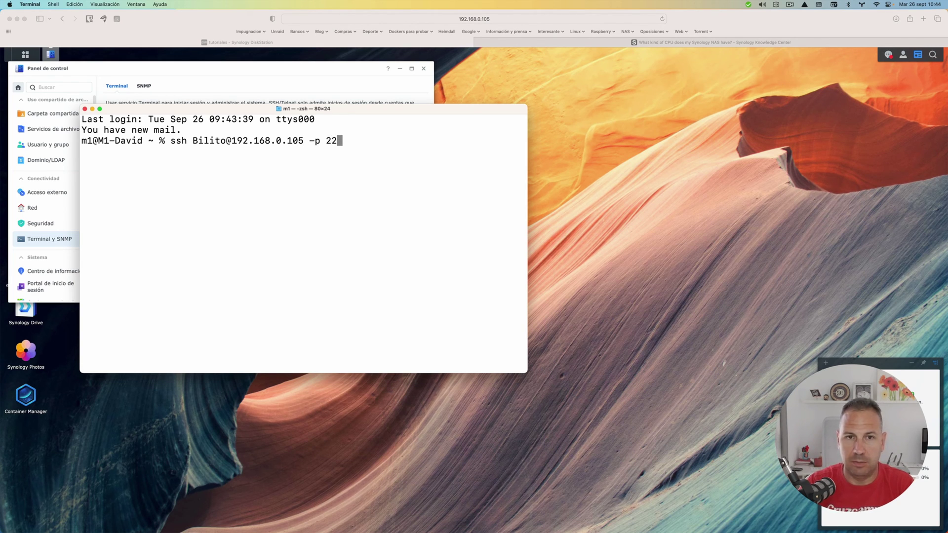
key(Return)
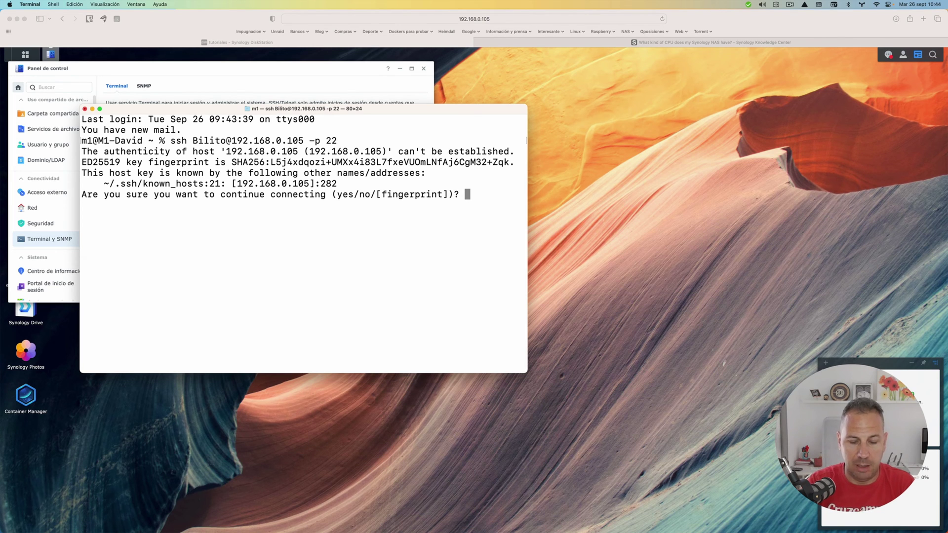
text(yes)
key(Return)
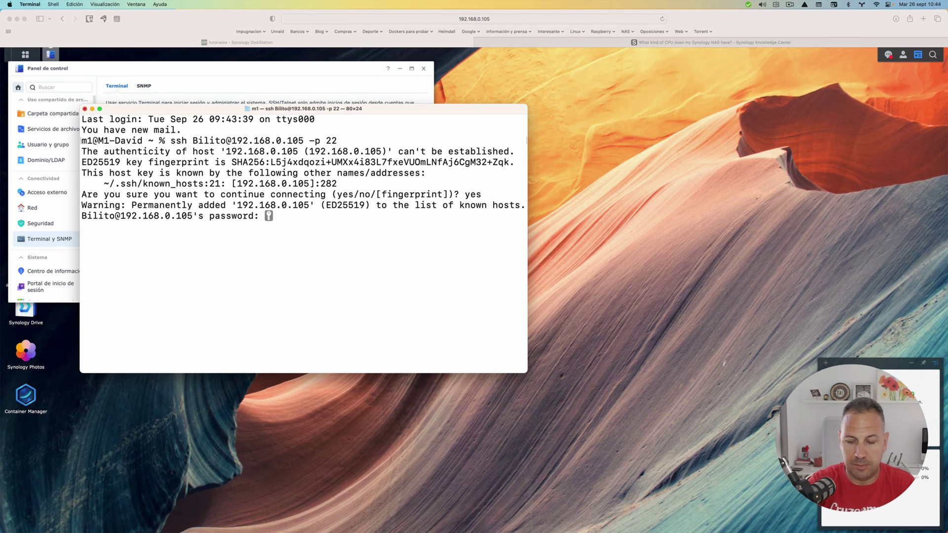
key(Return)
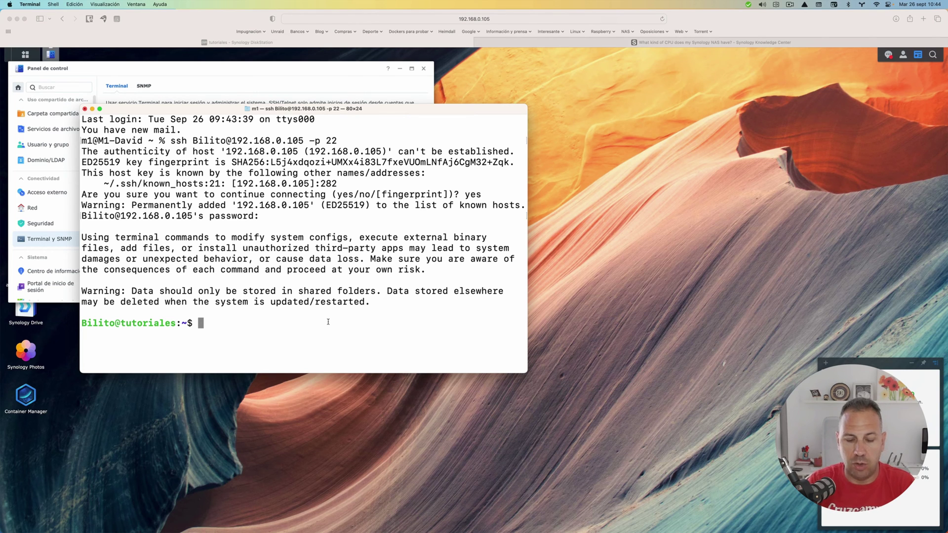
- Run sudo /var/packages/WireGuard/scripts/start and enter the password to start WireGuard
text(sudo )
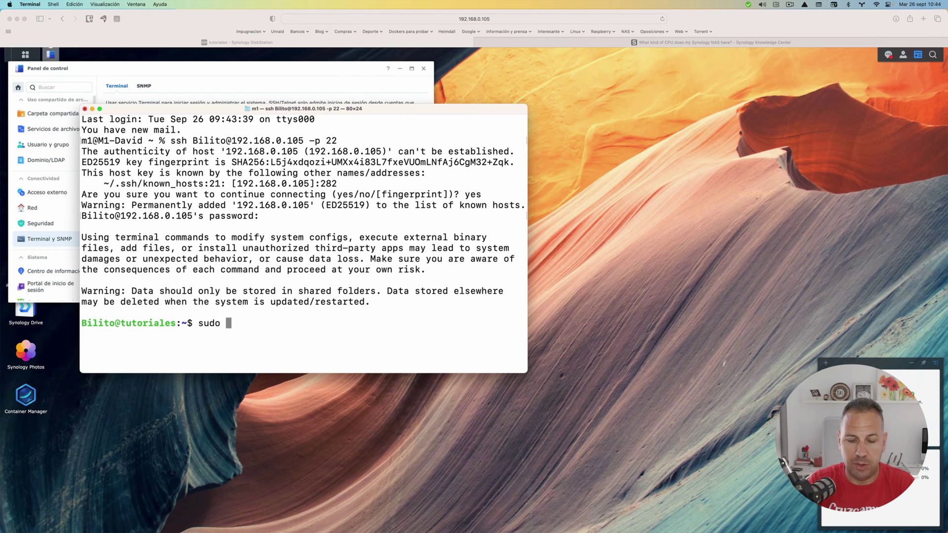
text(/va)
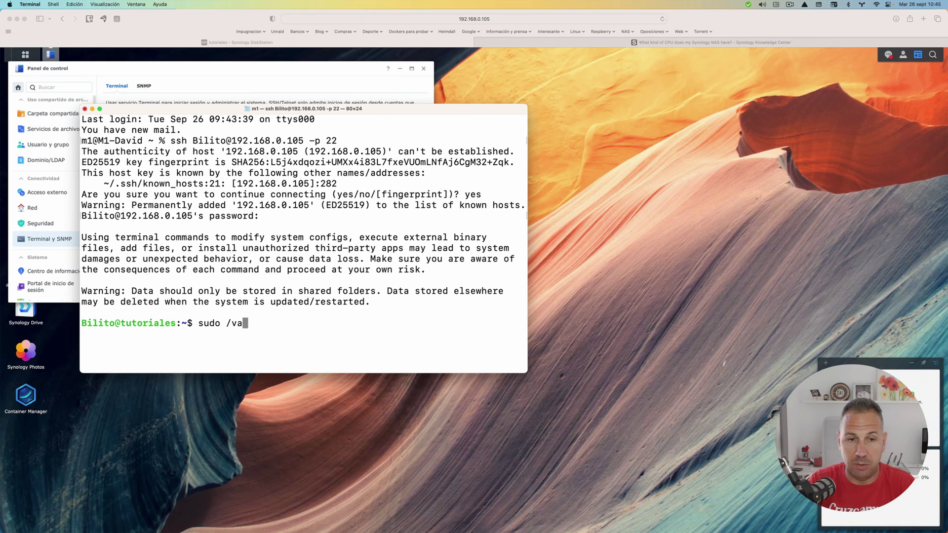
text(r/packages)
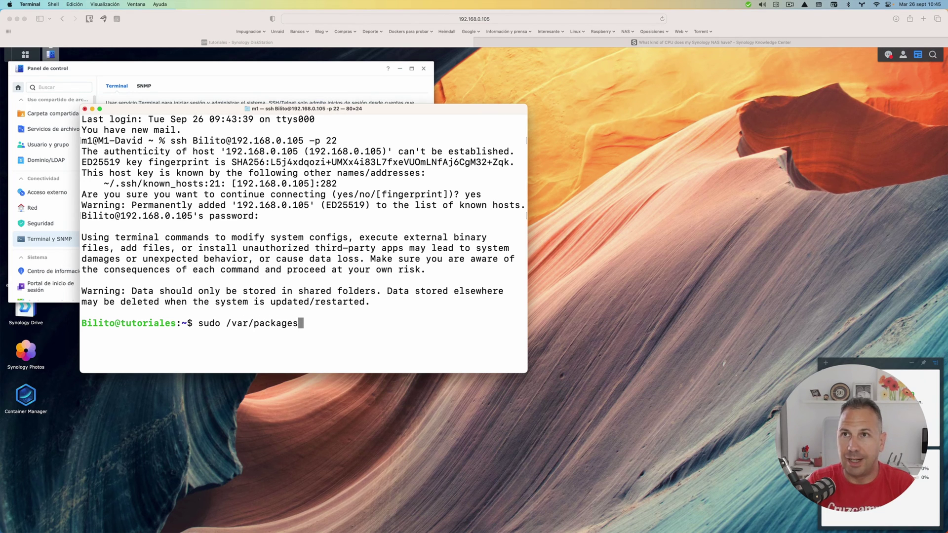
text(/)
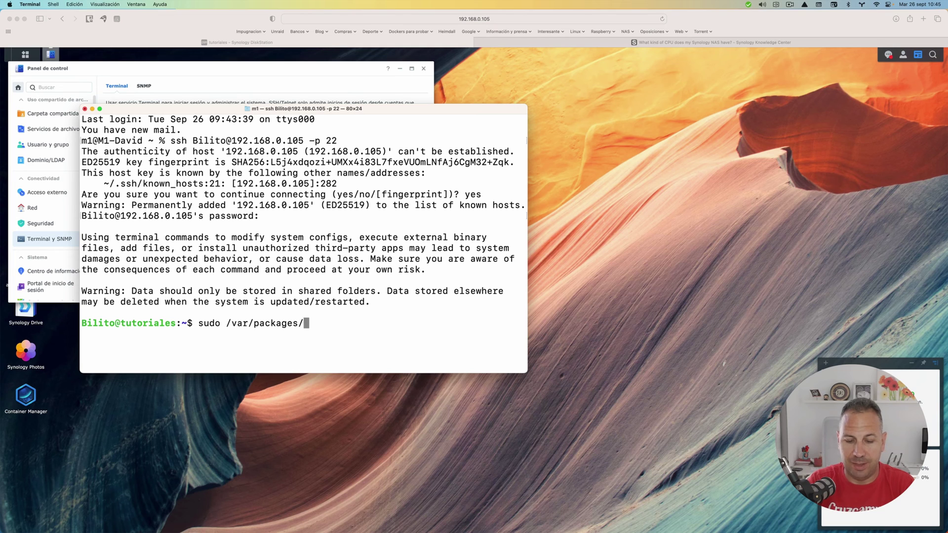
text(Wiregu)
key(BackSpace)
key(BackSpace)
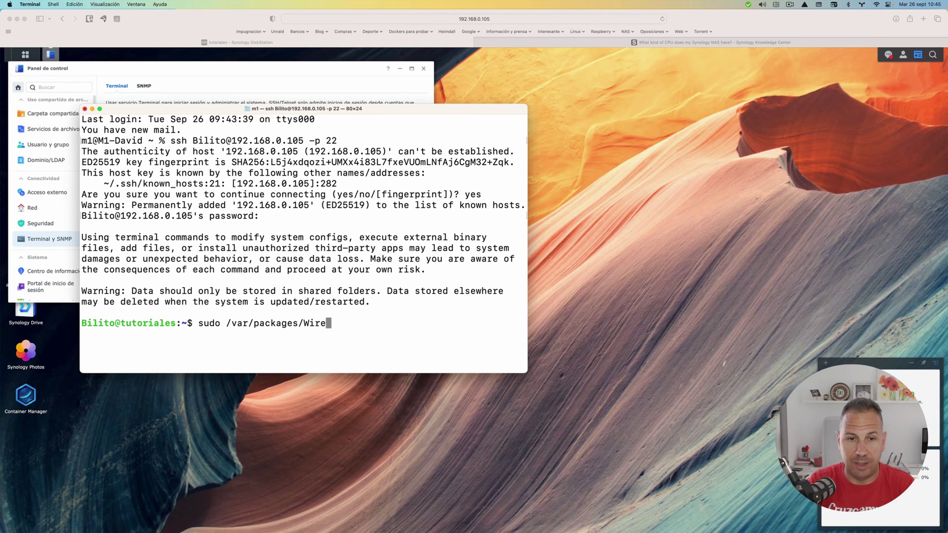
text(Guard)
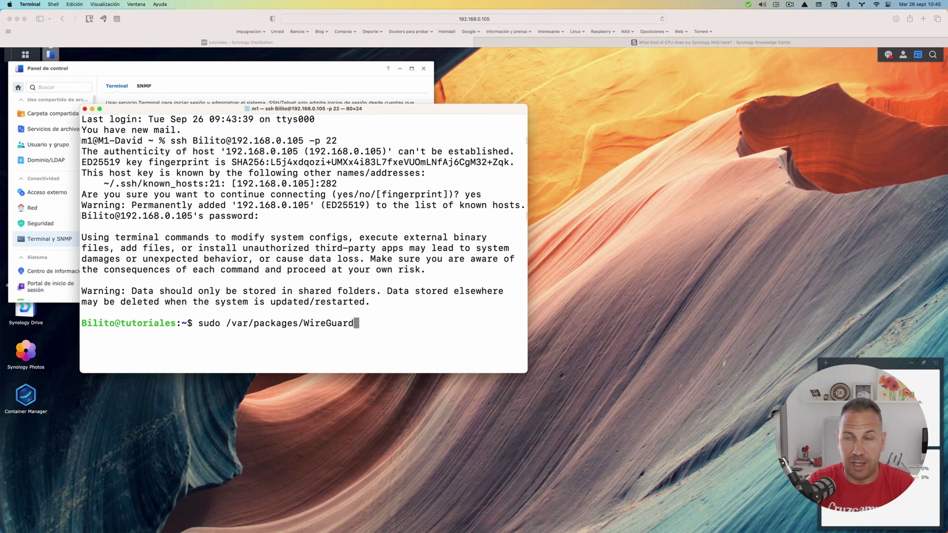
text(/scripts)
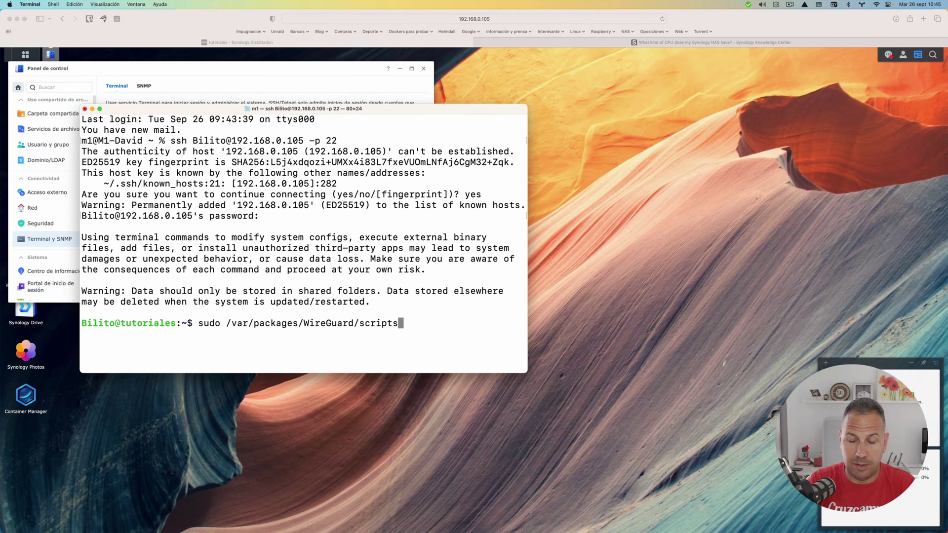
text(/start)
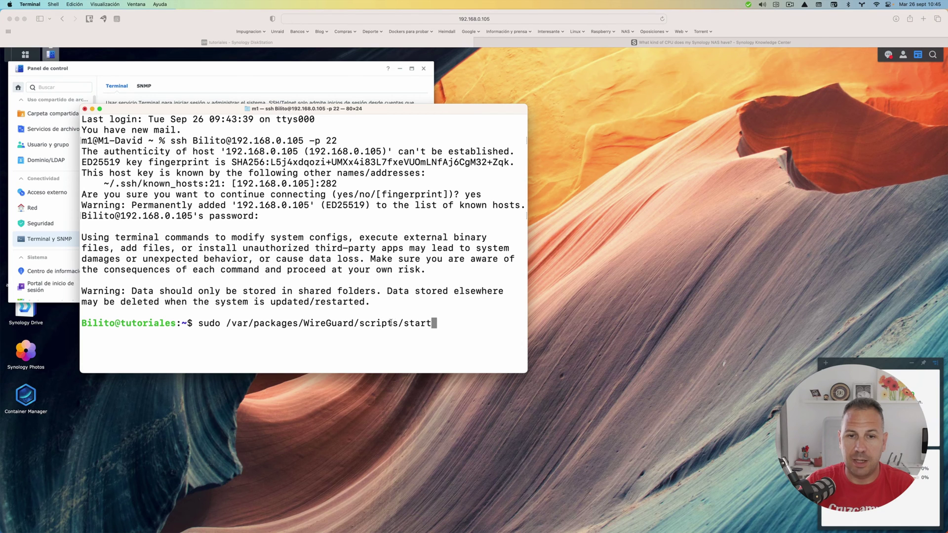
key(Return)
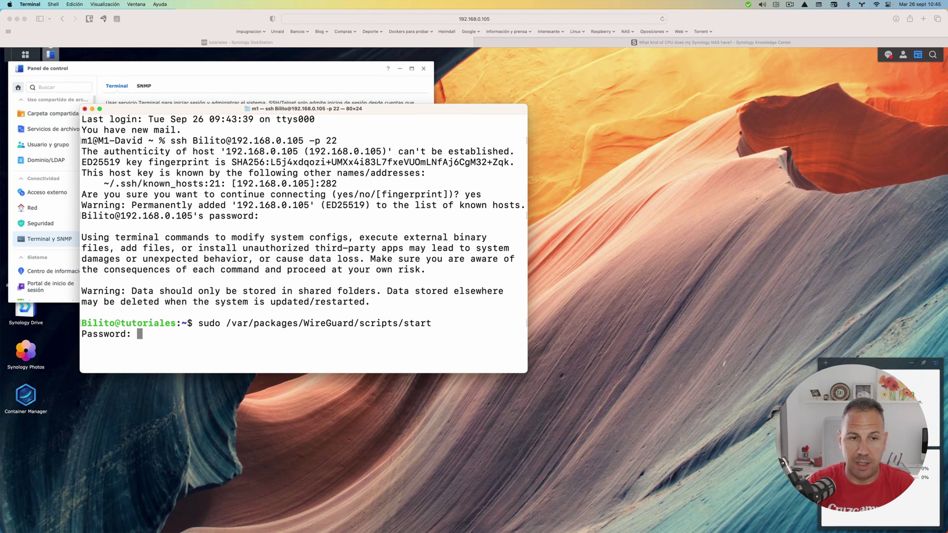
key(Return)
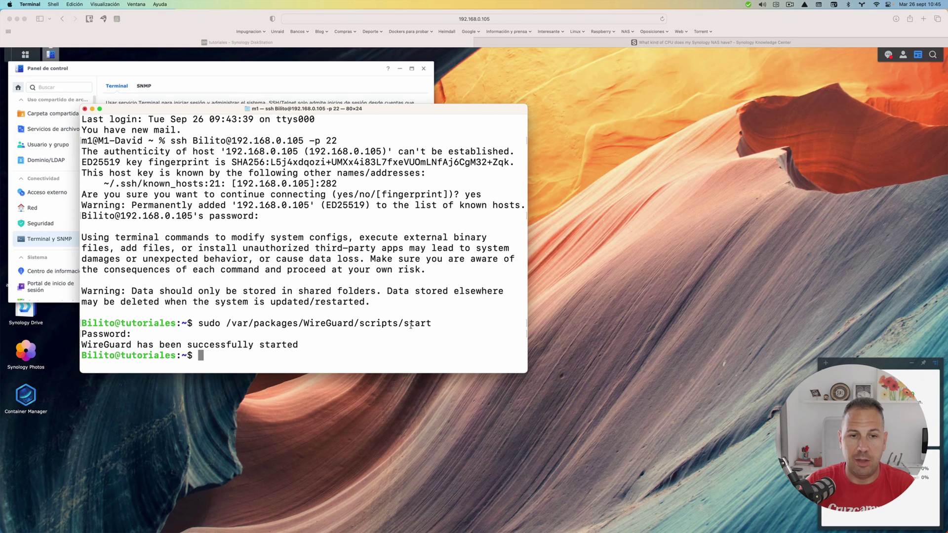
- Run sudo wg-autostart enable wg0 so wg0 starts automatically
text(sudo )
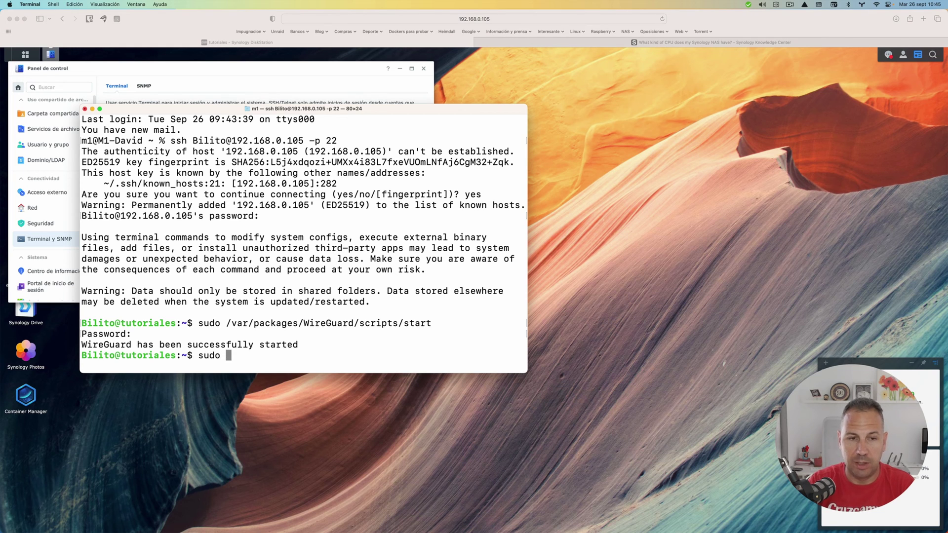
text(/)
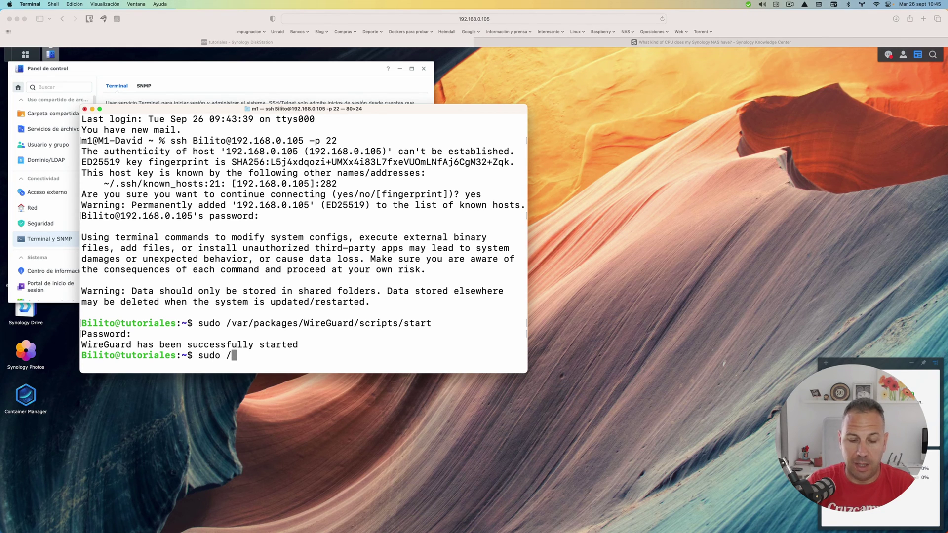
key(BackSpace)
text(wg)
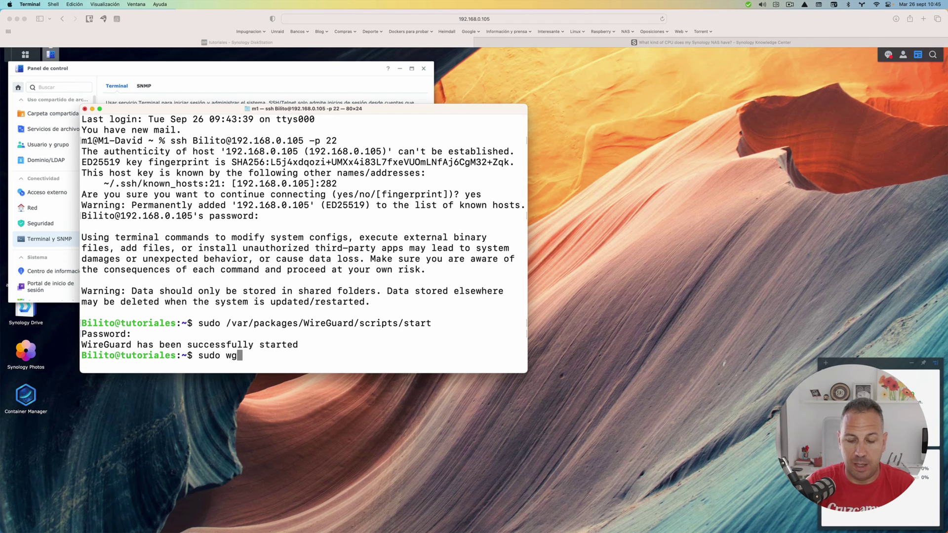
text(-auto)
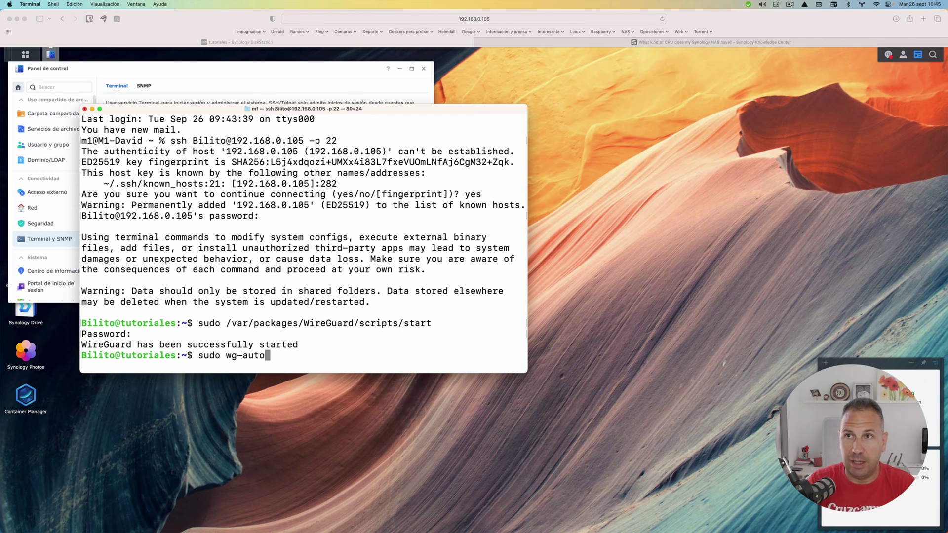
key(BackSpace)
key(BackSpace)
key(BackSpace)
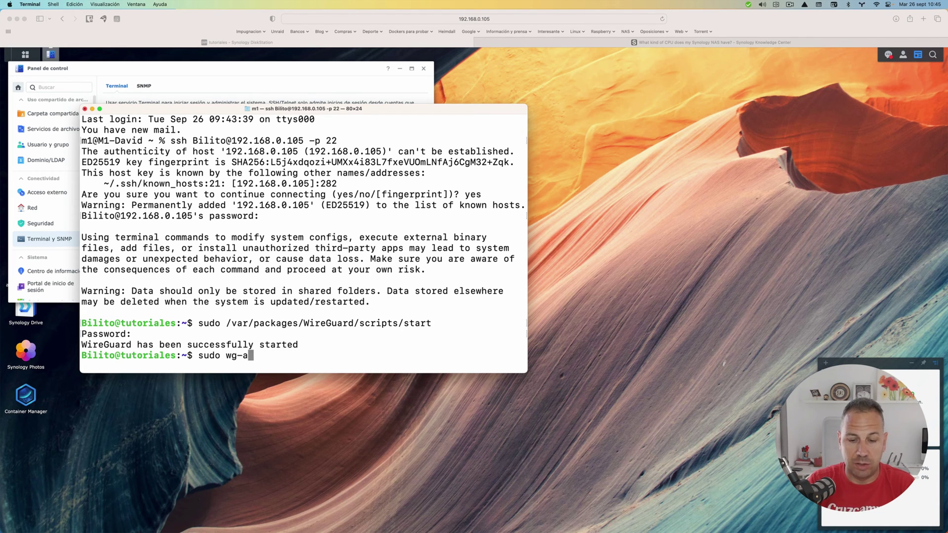
text(uto)
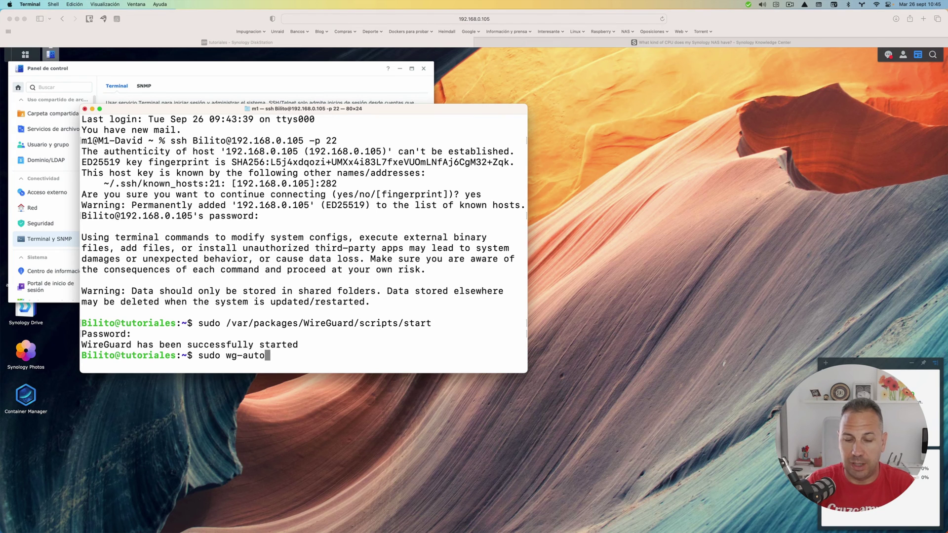
text(start)
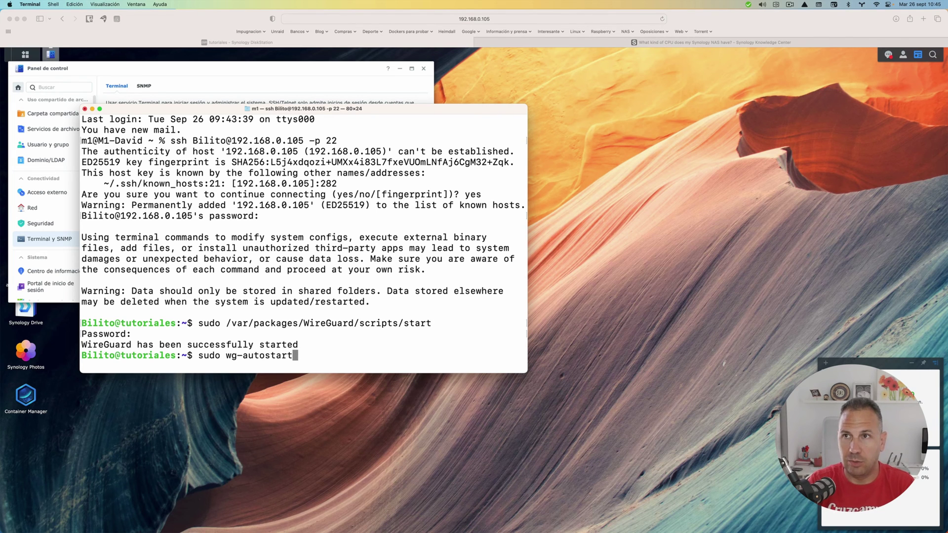
text( ena)
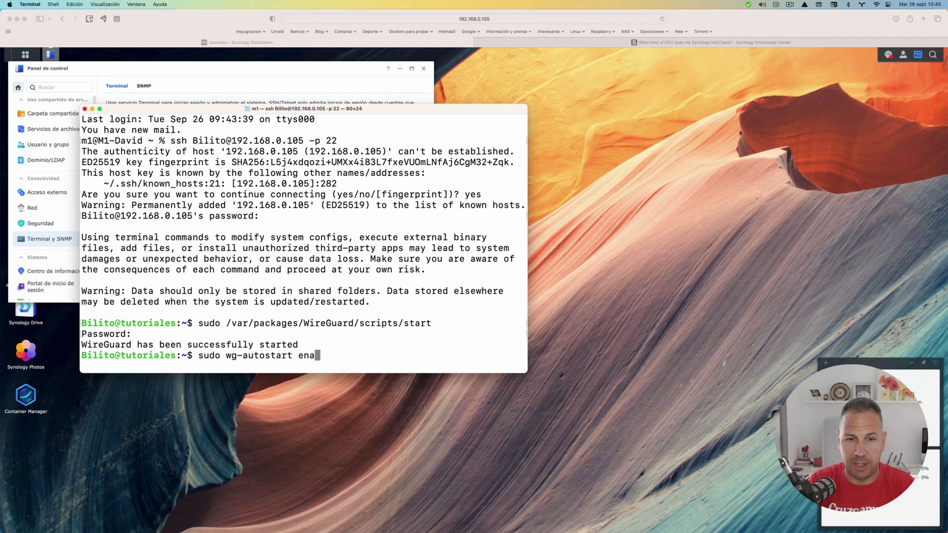
text(ble w)
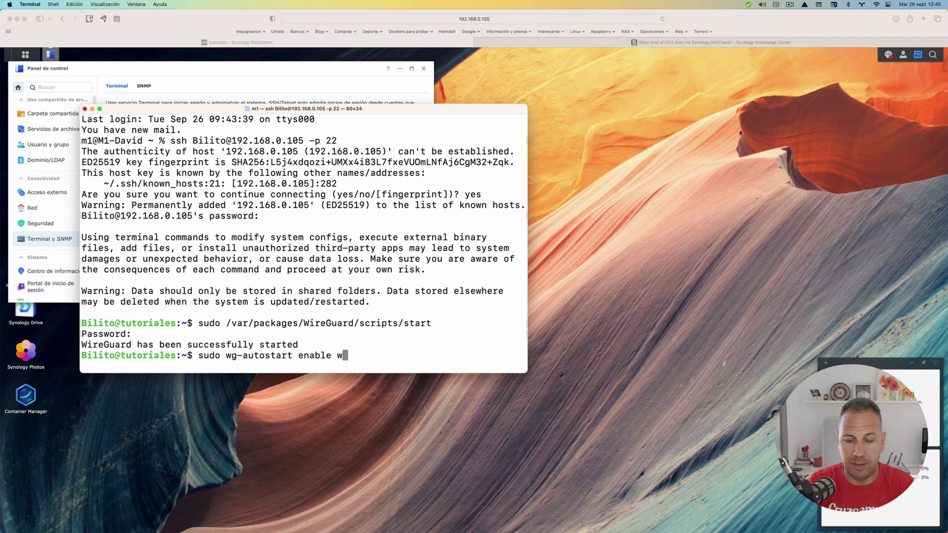
text(g0)
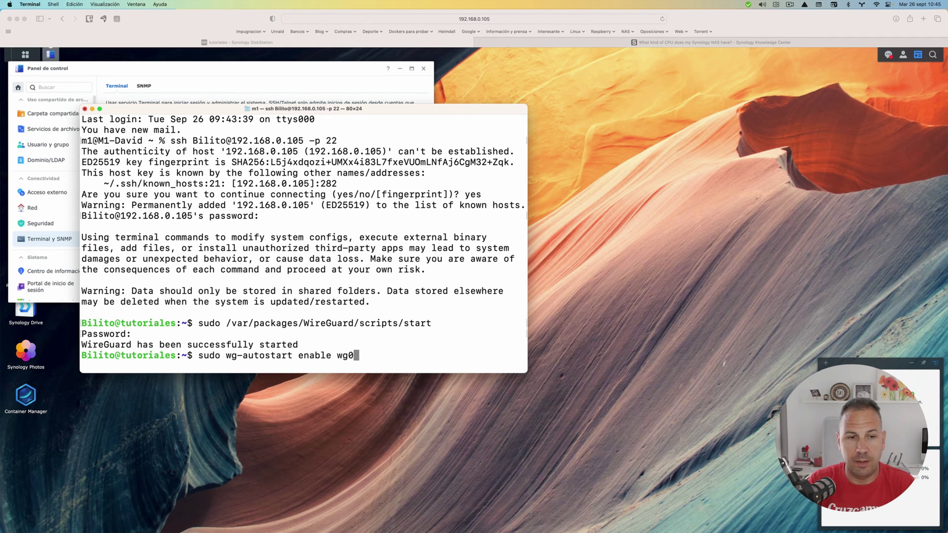
key(Return)
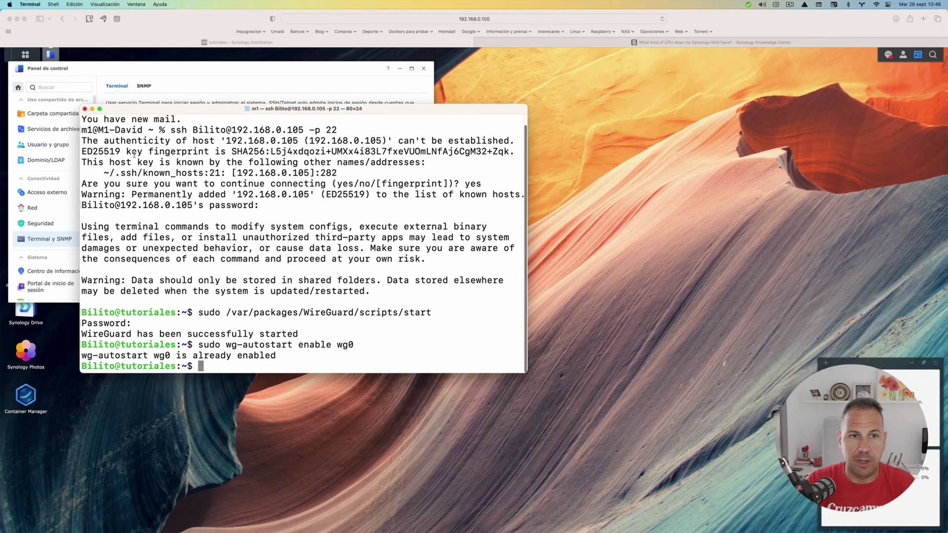
- End the SSH Terminal session, untick the SSH service, apply, and close Control Panel
click(85, 110)
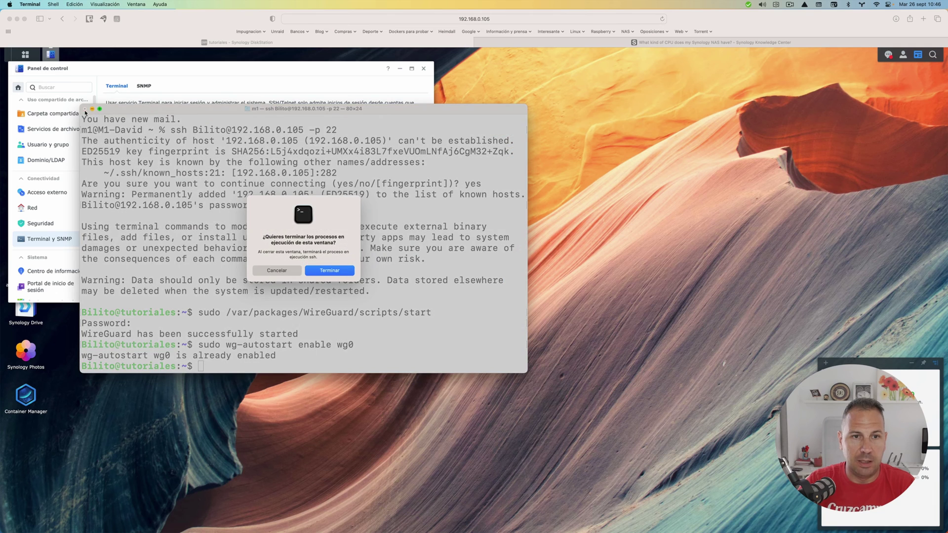
click(346, 272)
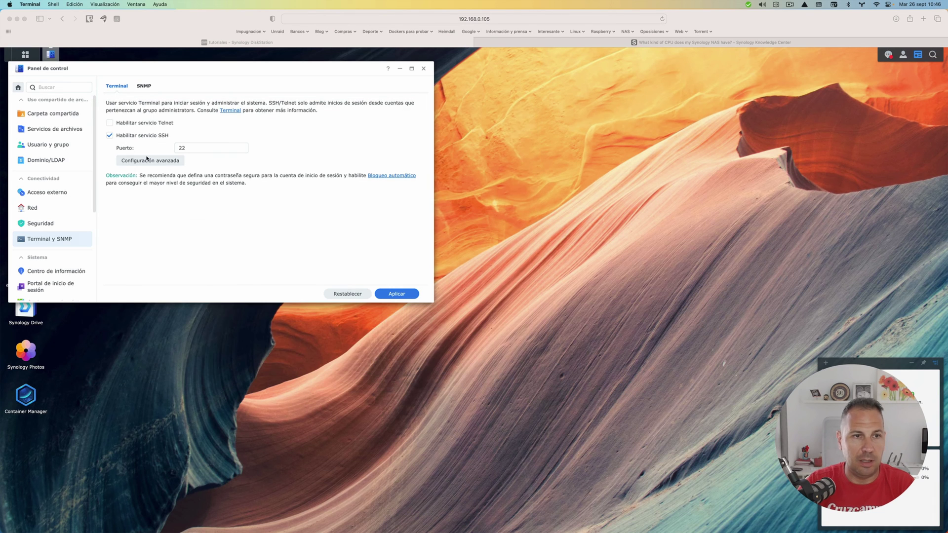
click(110, 137)
click(110, 136)
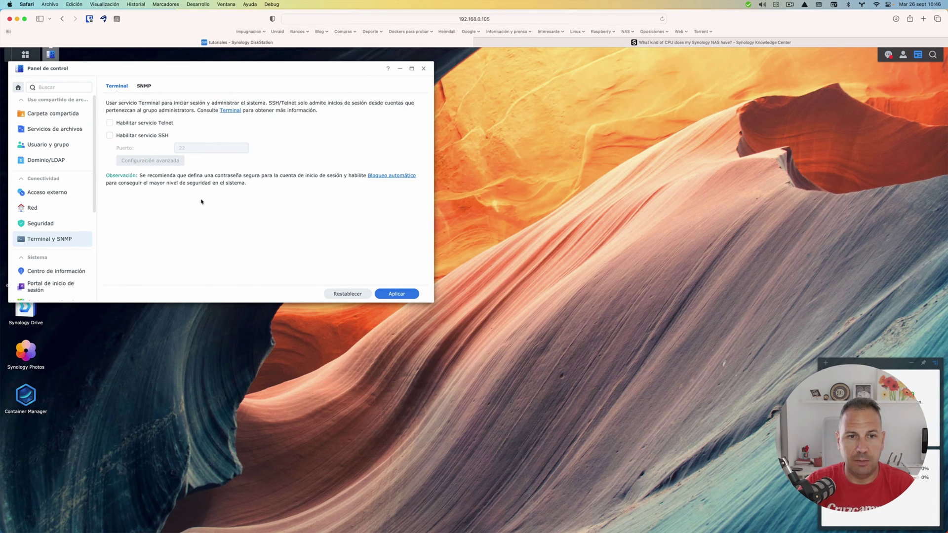
click(401, 294)
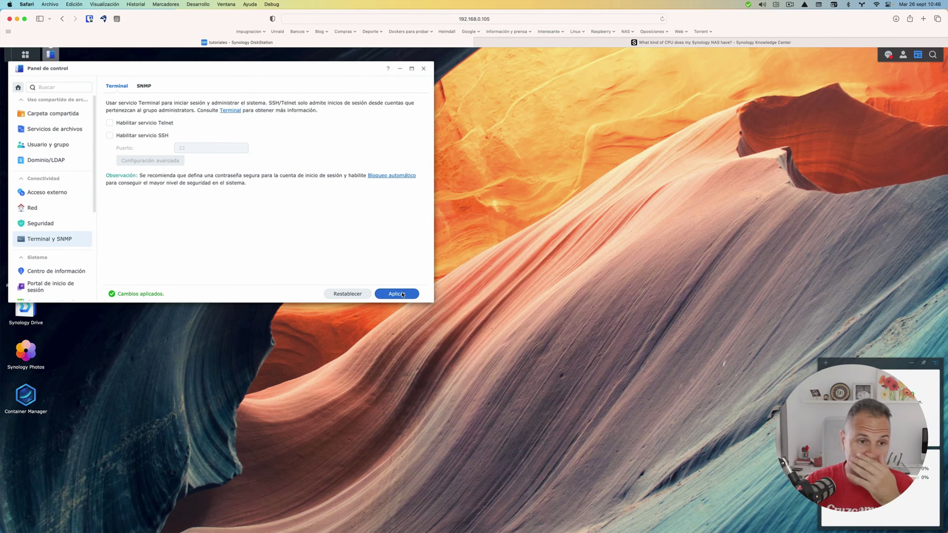
click(423, 69)
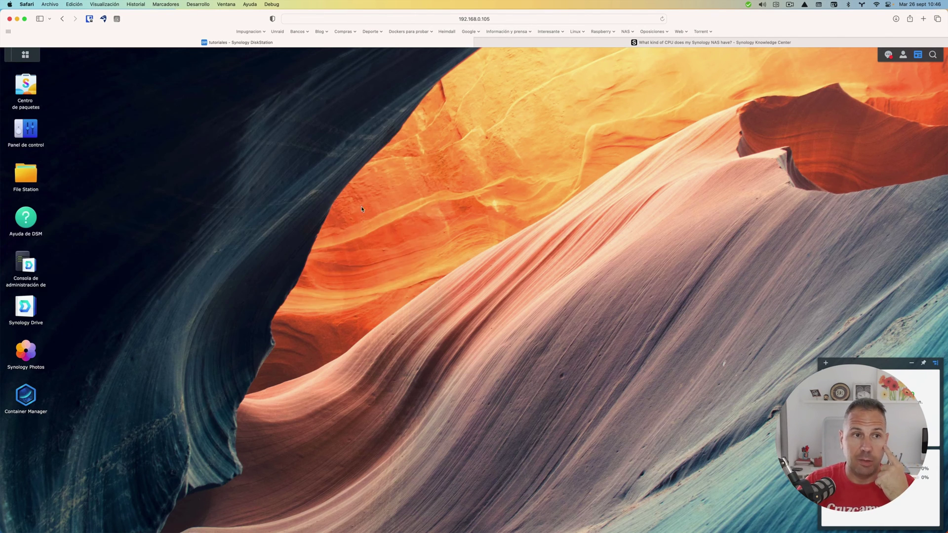
- Create a wg-easy folder inside the docker share in File Station and open it
click(28, 173)
click(132, 229)
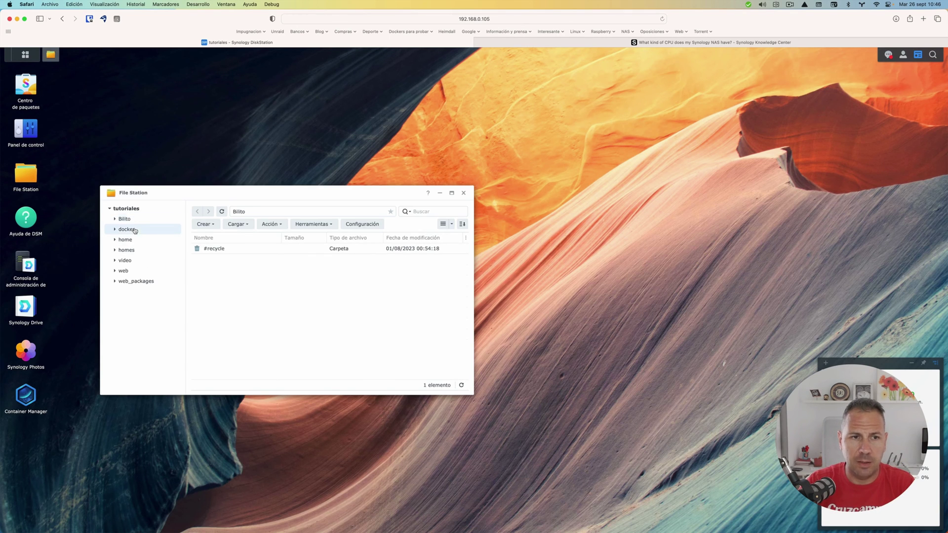
click(202, 225)
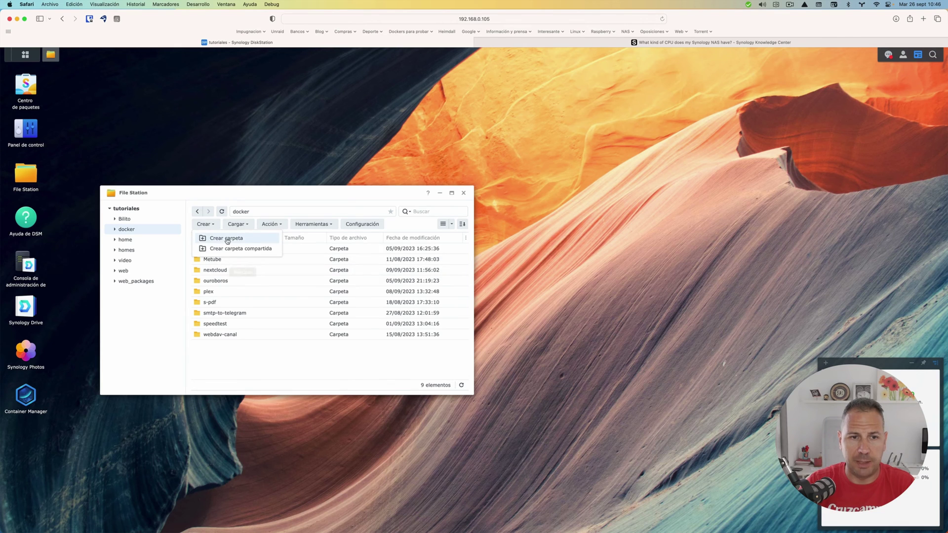
click(227, 239)
text(wg)
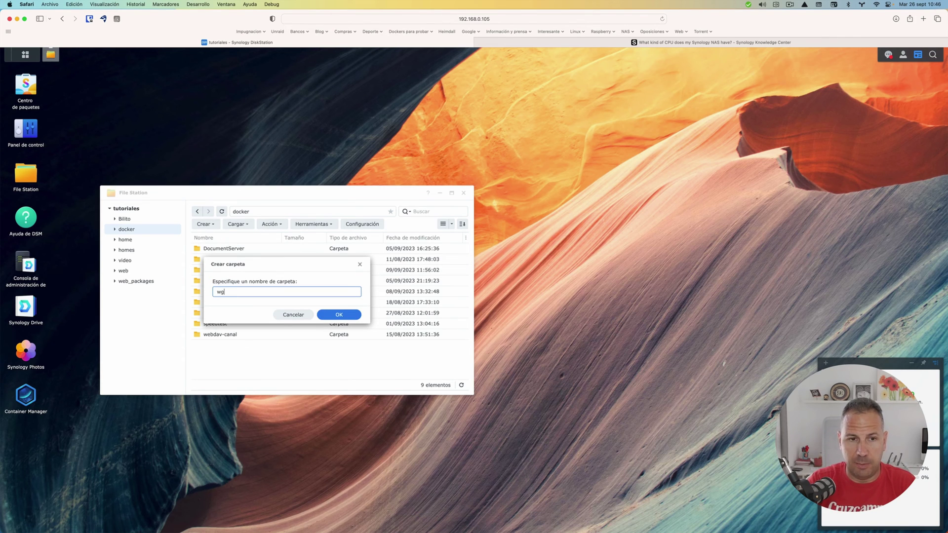
text(-easy)
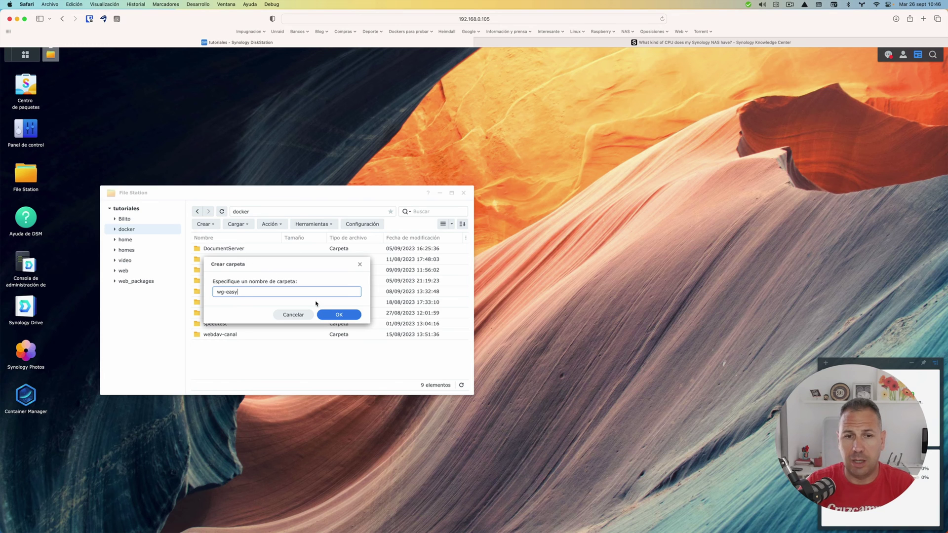
click(328, 315)
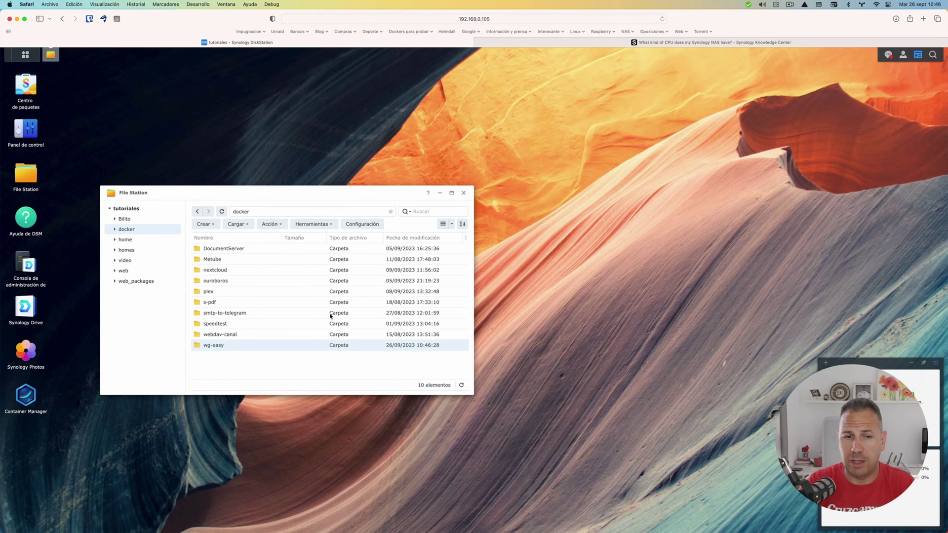
double_click(263, 346)
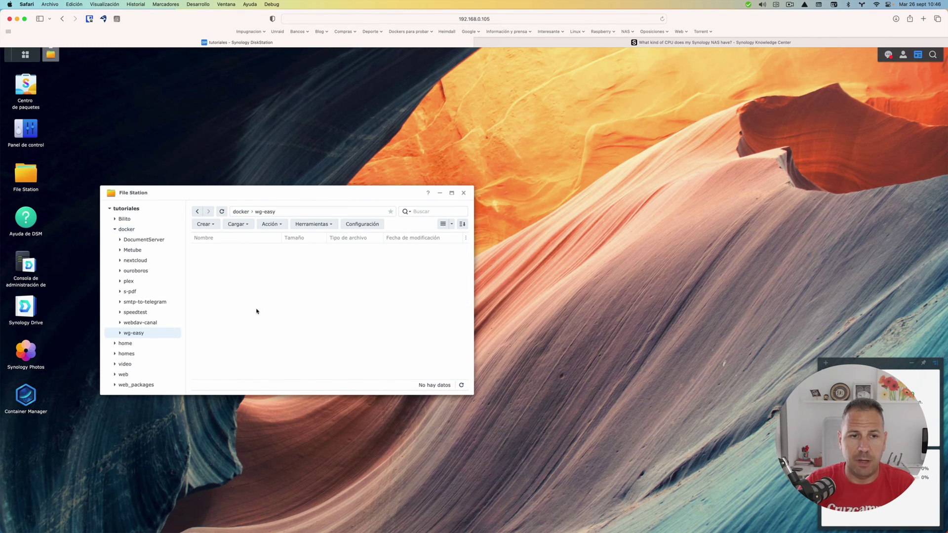
- Start an upload into wg-easy, browse to the Wireguard docker folder, then cancel
click(243, 225)
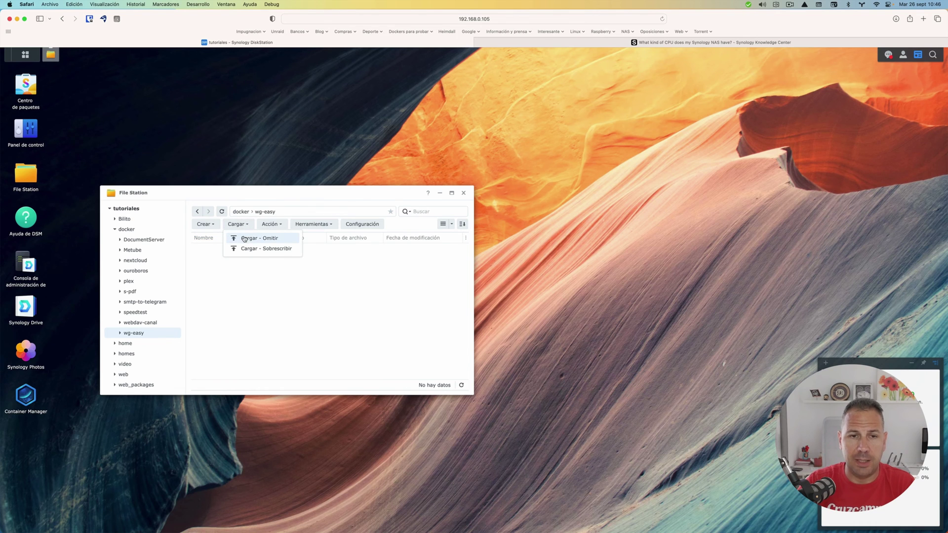
click(244, 239)
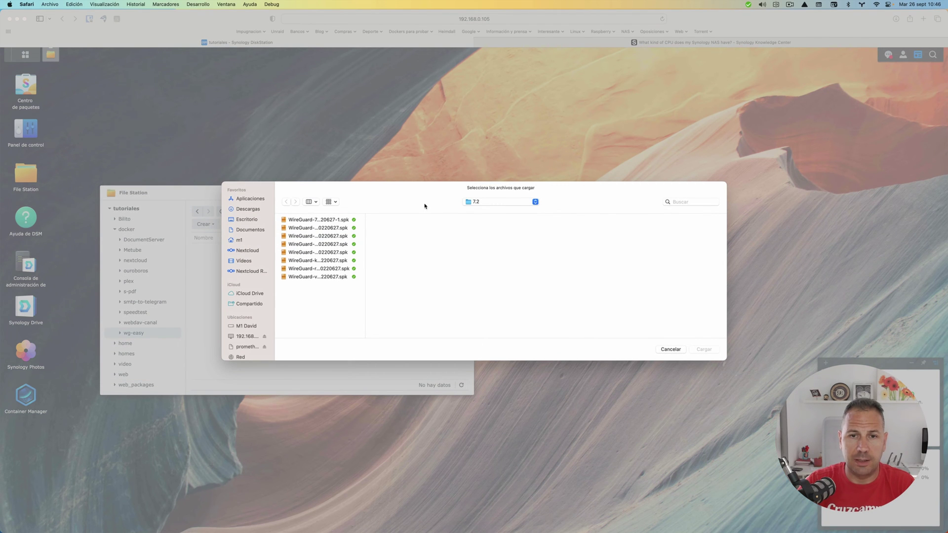
click(525, 202)
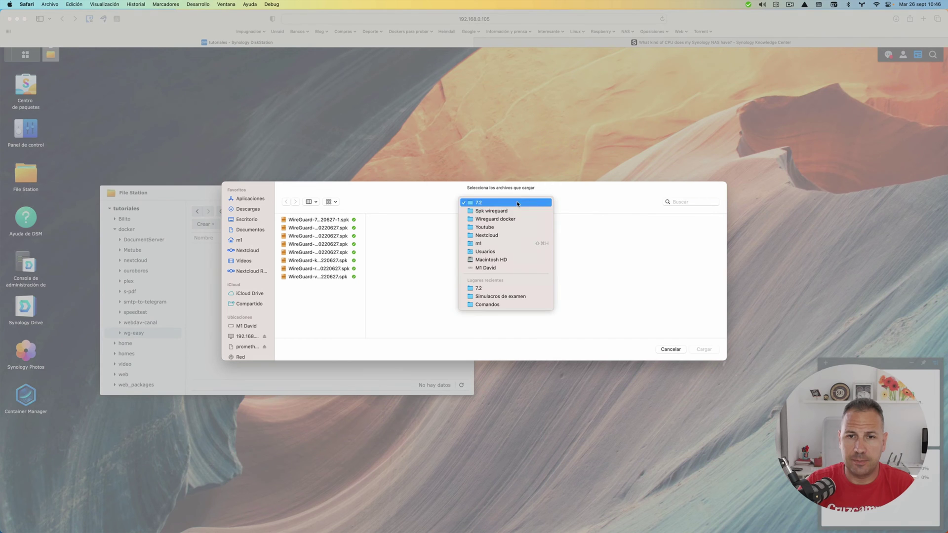
click(511, 218)
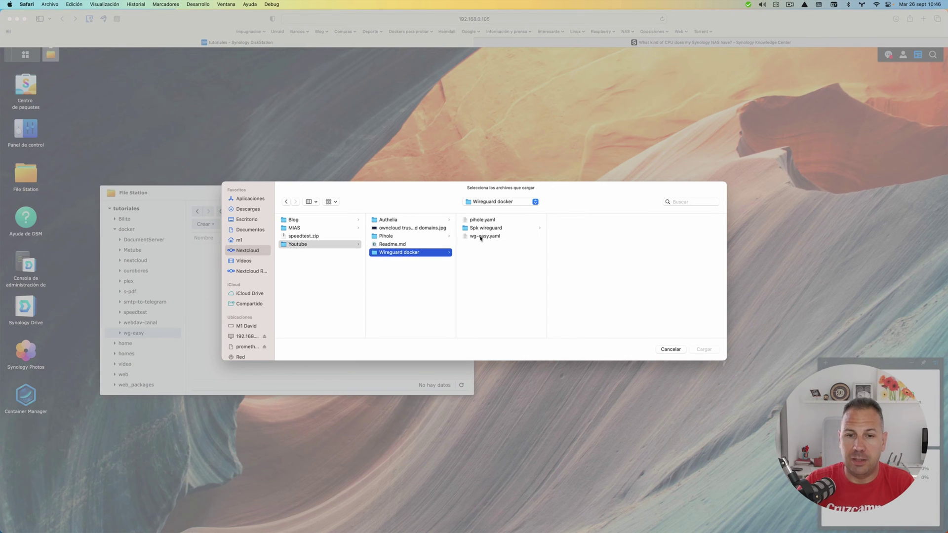
click(671, 350)
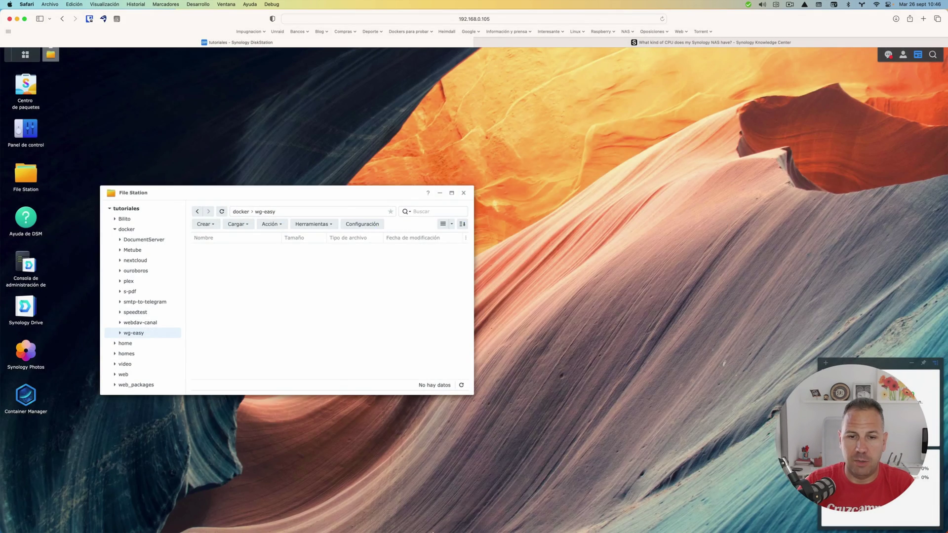
- Open wg-easy.yaml from Nextcloud > Youtube > Wireguard docker in Brackets via Open With
mouse_move(389, 521)
click(346, 518)
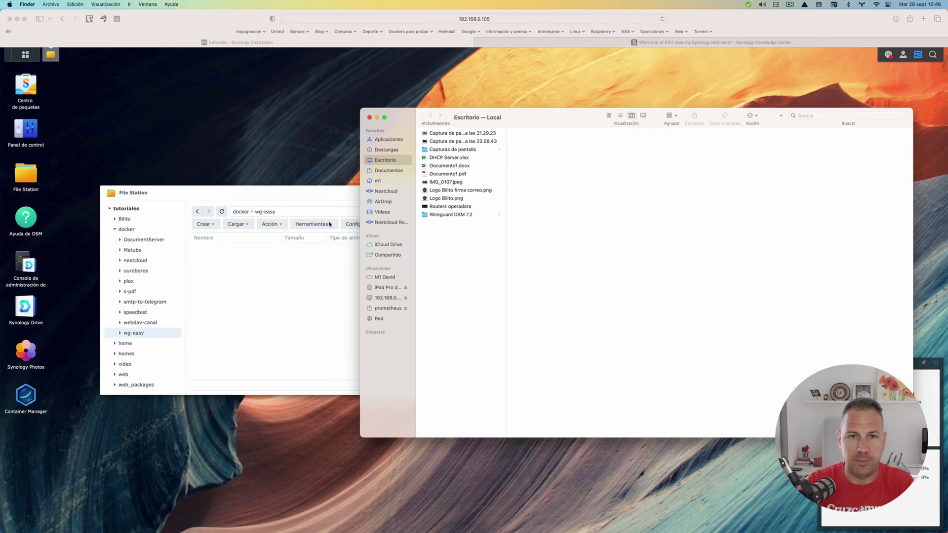
click(379, 190)
click(435, 157)
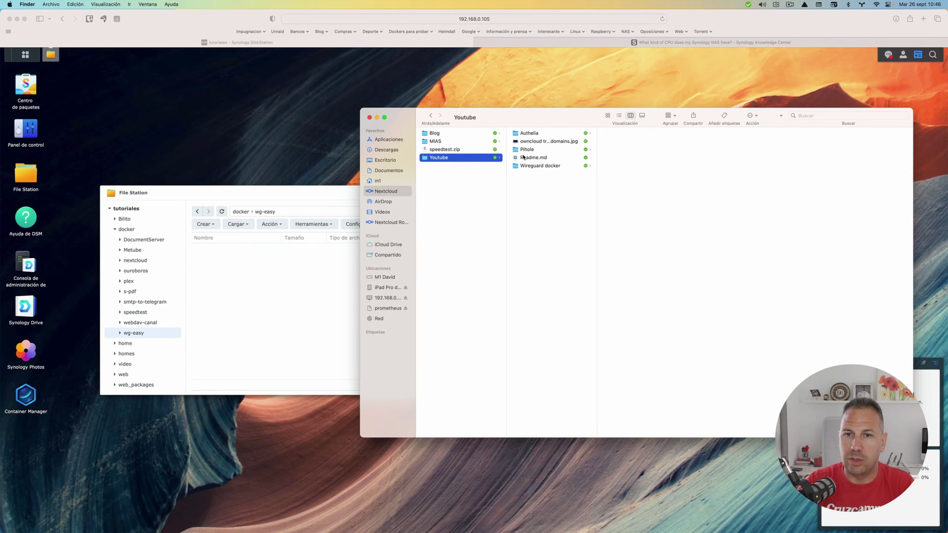
click(526, 166)
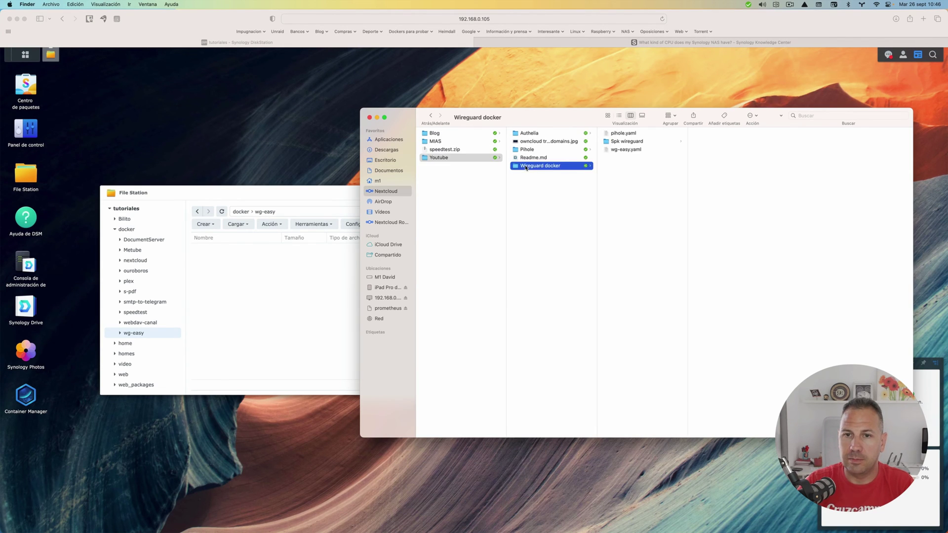
click(619, 150)
right_click(620, 150)
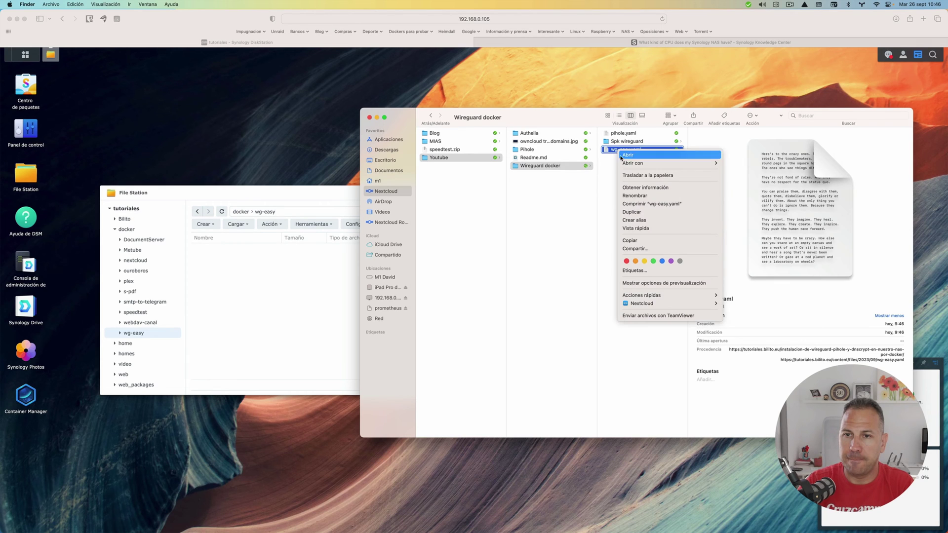
mouse_move(642, 162)
click(756, 161)
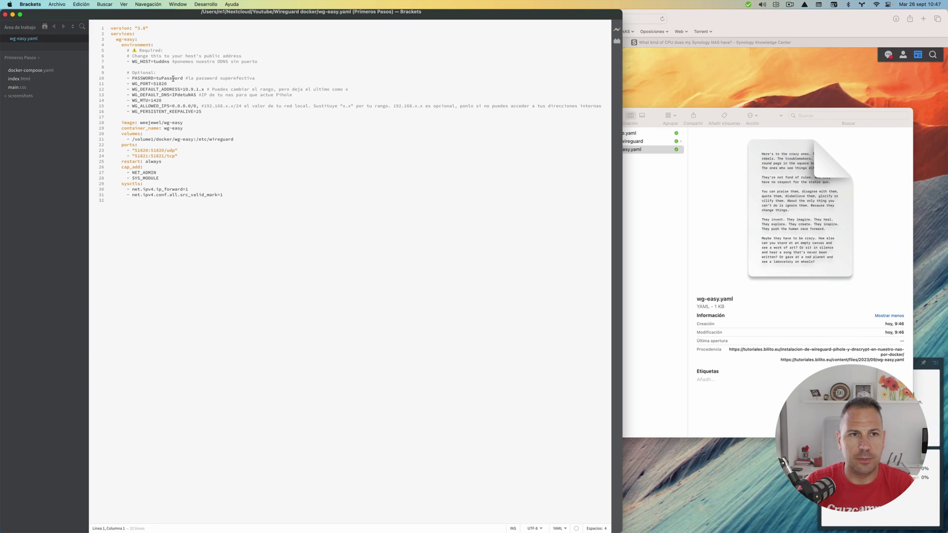
- Review WG_HOST tuddns on line 7 and PASSWORD on line 10 at larger text size, then close Brackets
double_click(163, 62)
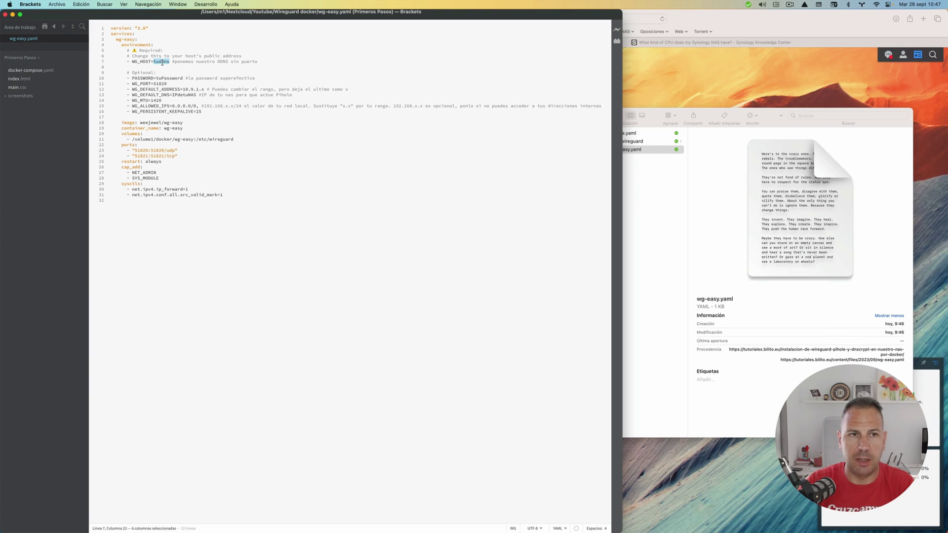
key(super+plus)
key(super+plus)
key(super+plus)
key(super+plus)
key(super+plus)
key(super+plus)
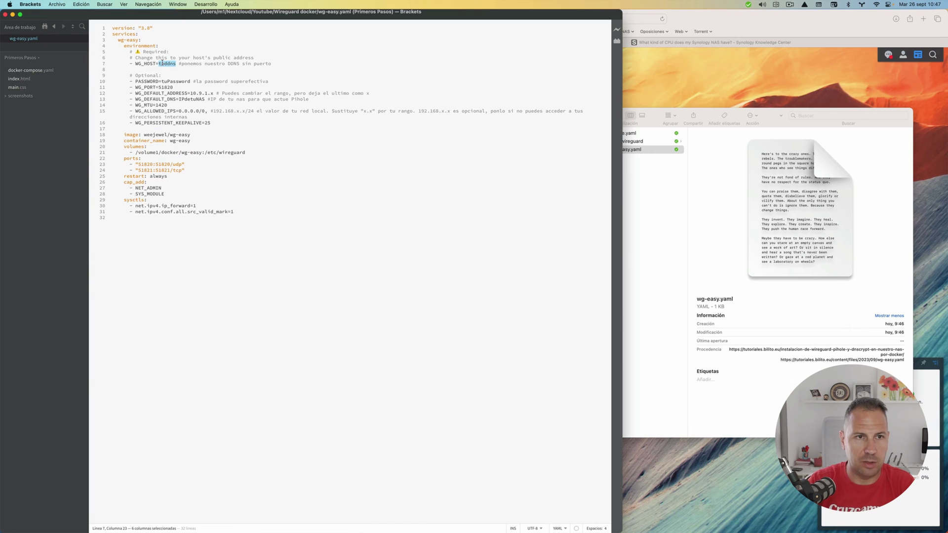
key(super+plus)
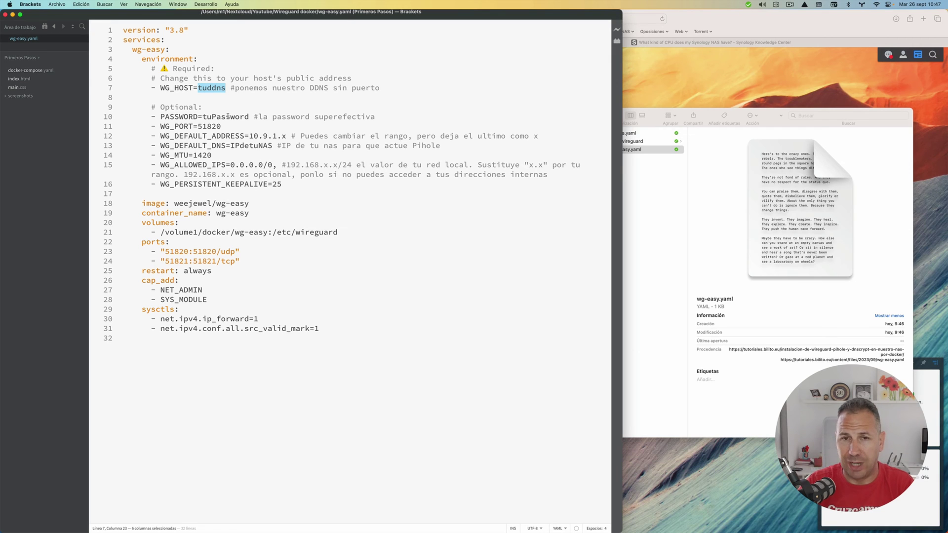
click(227, 116)
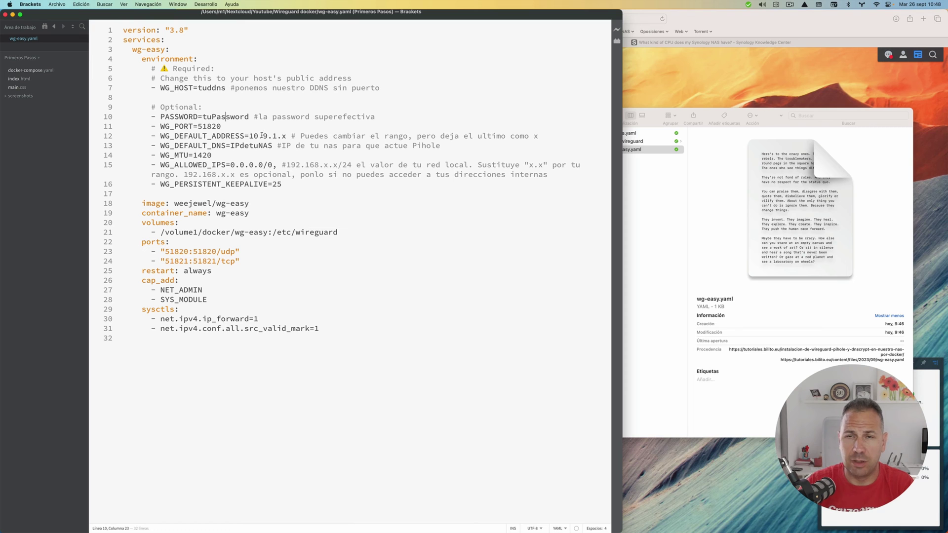
click(4, 14)
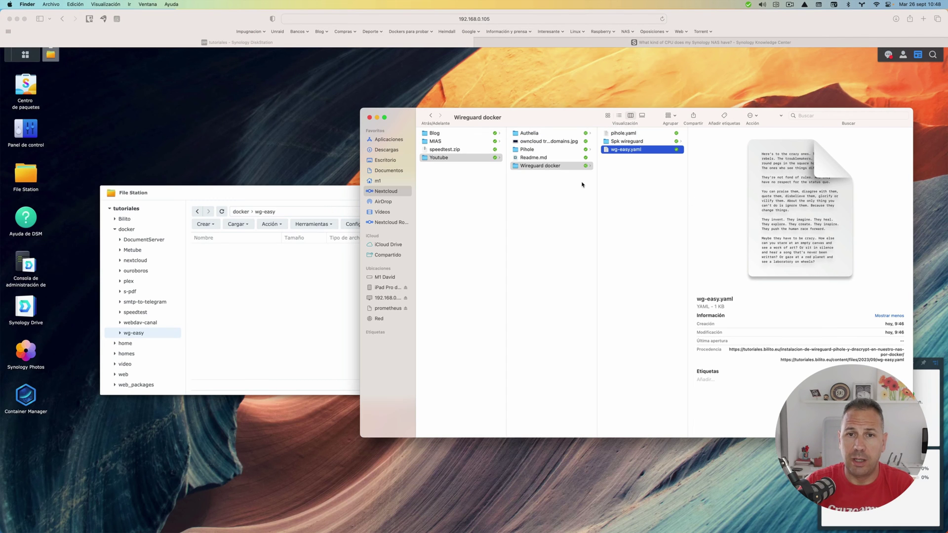
- In Desktop > Wireguard DSM 7.2, rename wg-easy.yaml to docker-compose.yaml
click(383, 160)
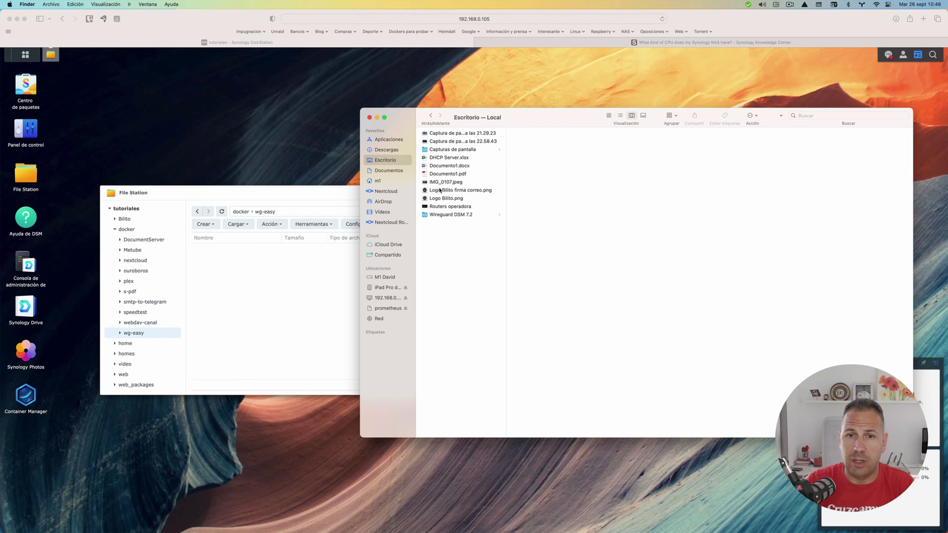
click(450, 214)
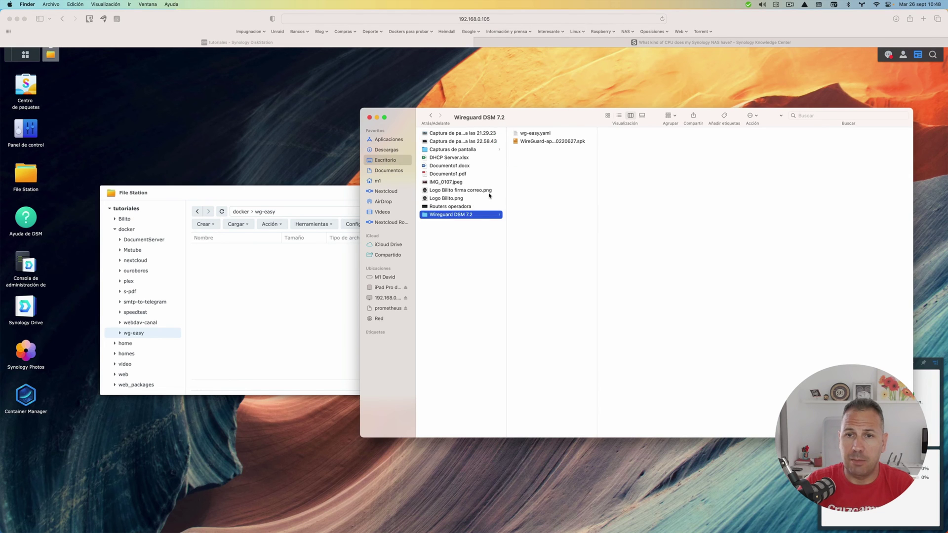
click(536, 134)
click(536, 134)
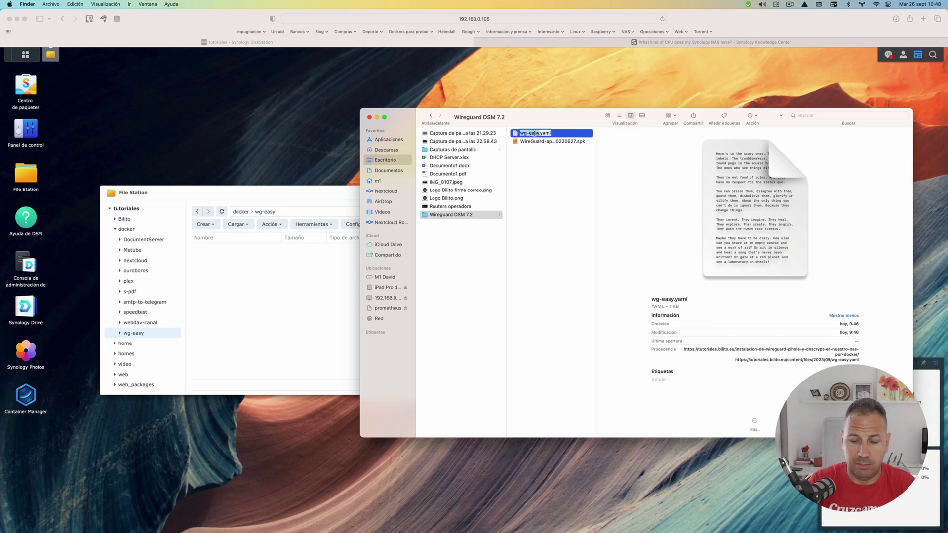
text(docker)
text(-compose)
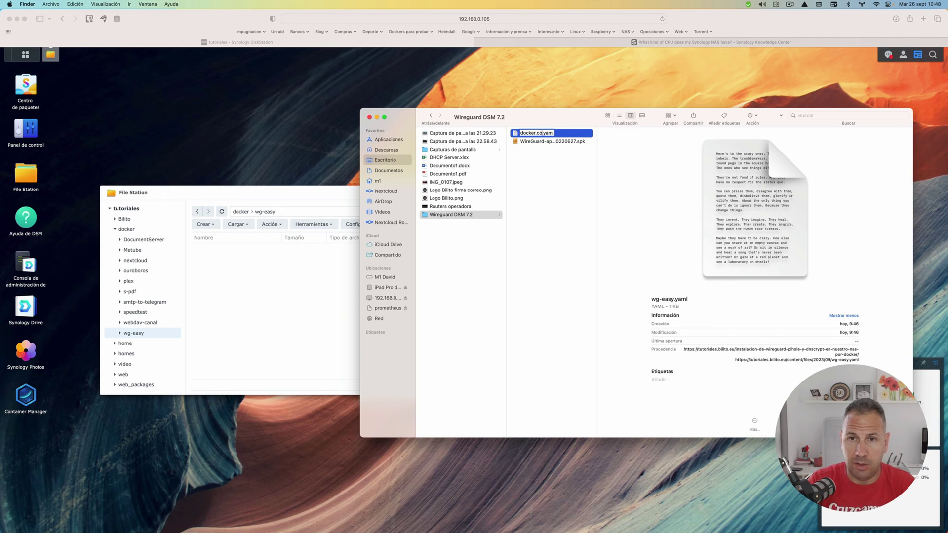
key(BackSpace)
key(BackSpace)
key(BackSpace)
key(BackSpace)
key(BackSpace)
key(BackSpace)
key(BackSpace)
key(BackSpace)
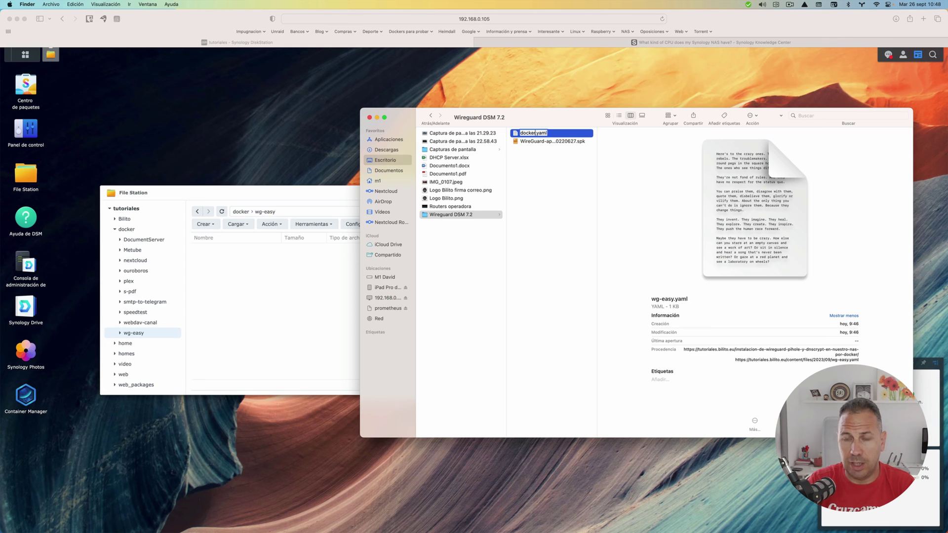
text(-compose)
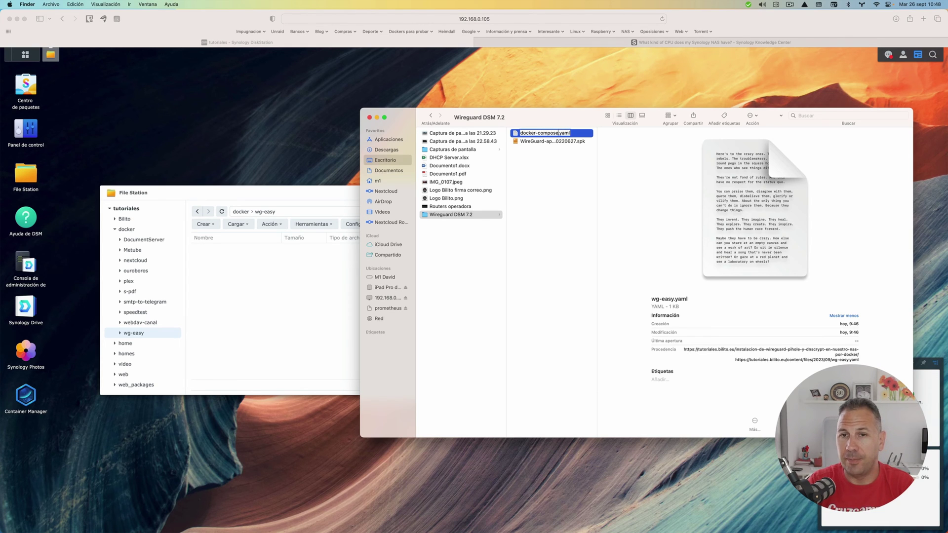
key(Return)
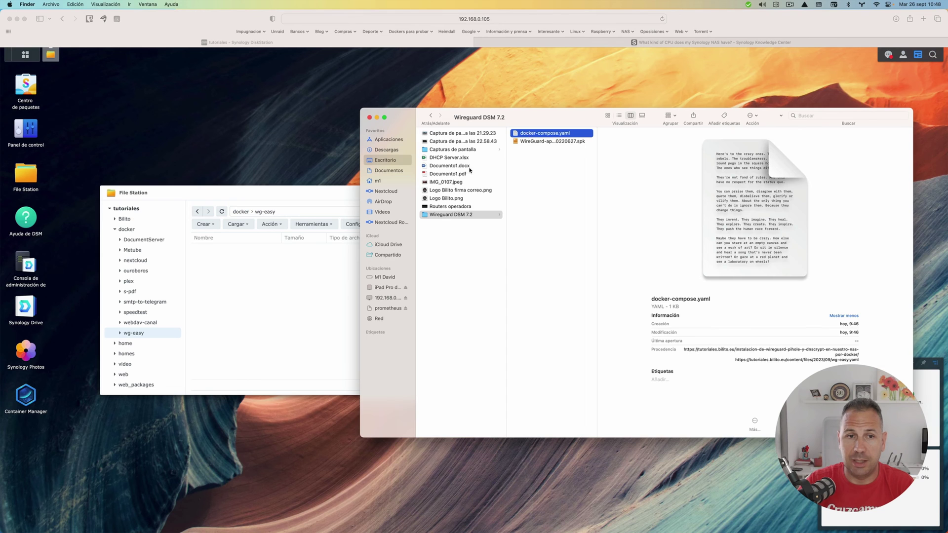
click(273, 268)
- Upload Desktop/Wireguard DSM 7.2/docker-compose.yaml into docker/wg-easy, skipping existing files, then close File Station
click(238, 224)
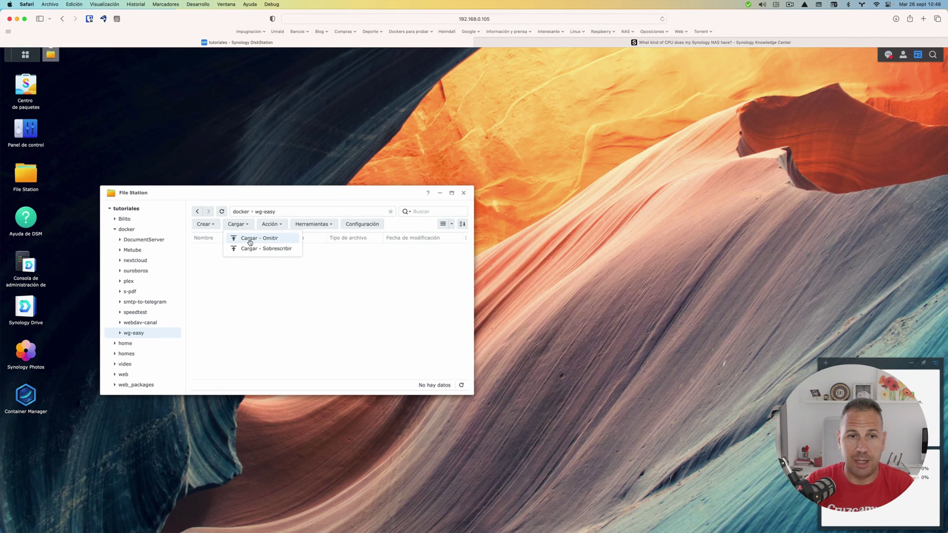
click(251, 239)
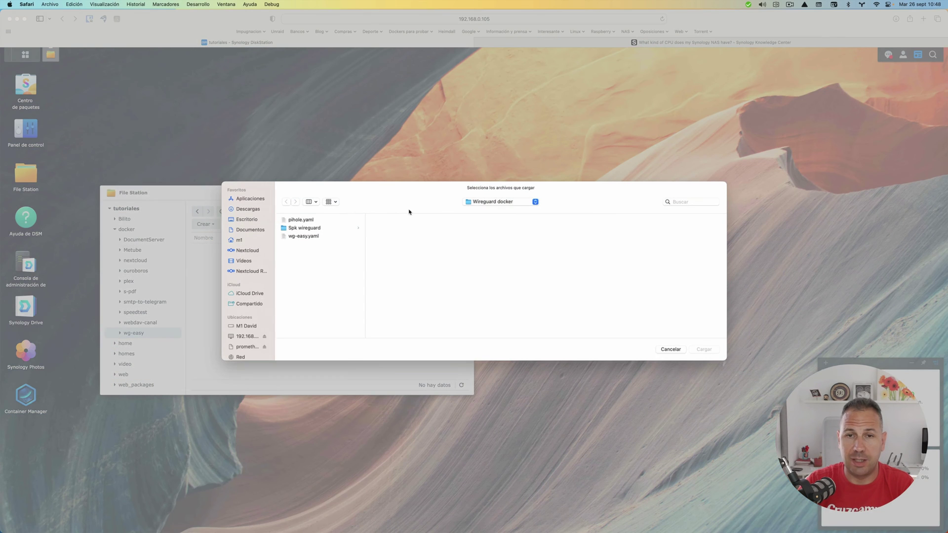
click(248, 220)
click(303, 302)
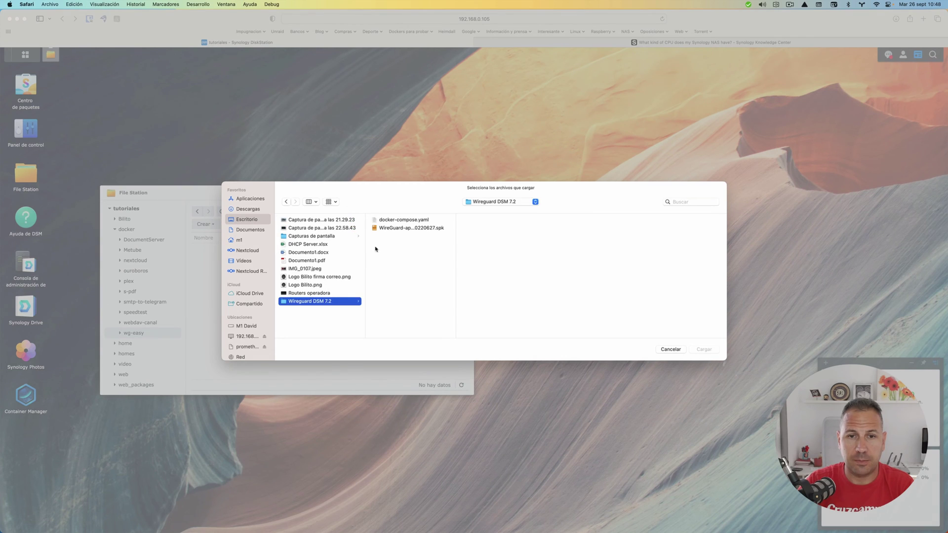
click(392, 220)
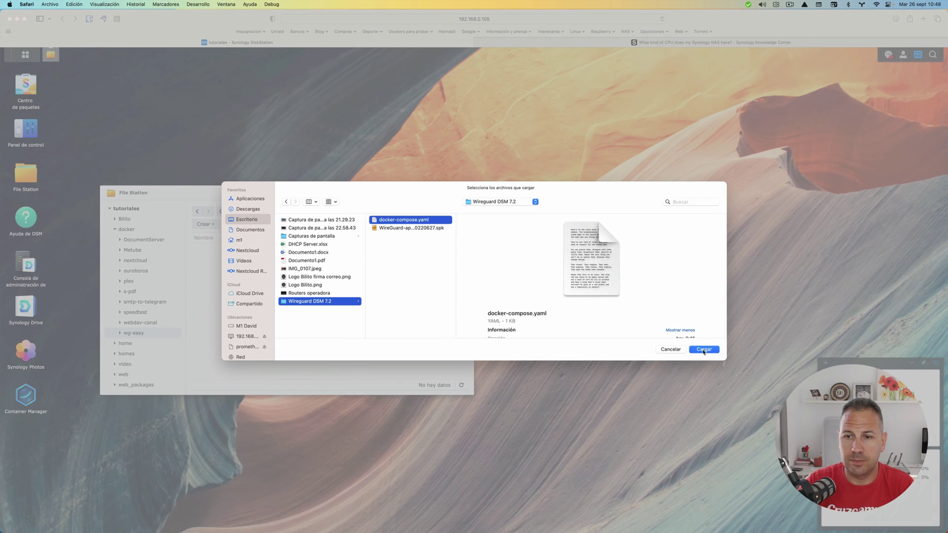
click(705, 349)
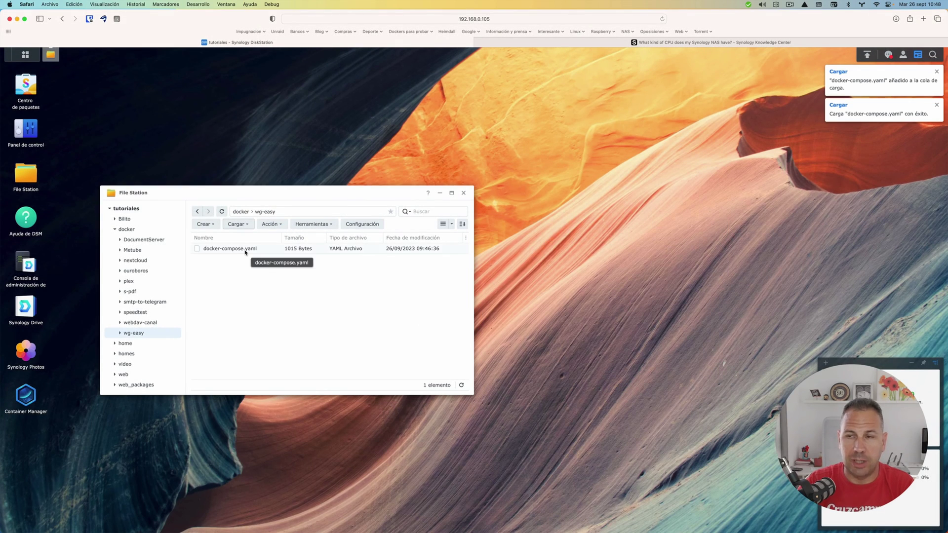
click(463, 193)
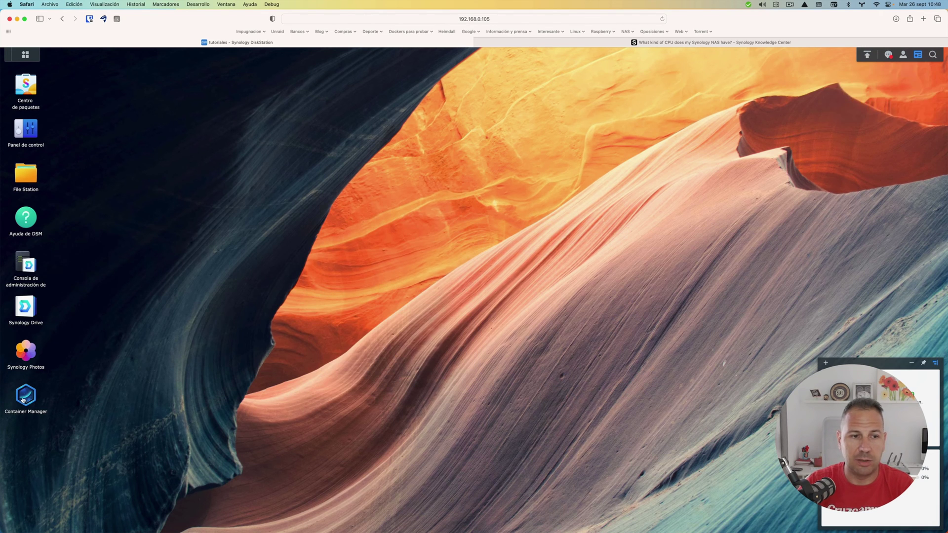
- In Container Manager's Proyecto list, start a new project named wg-easy
click(24, 400)
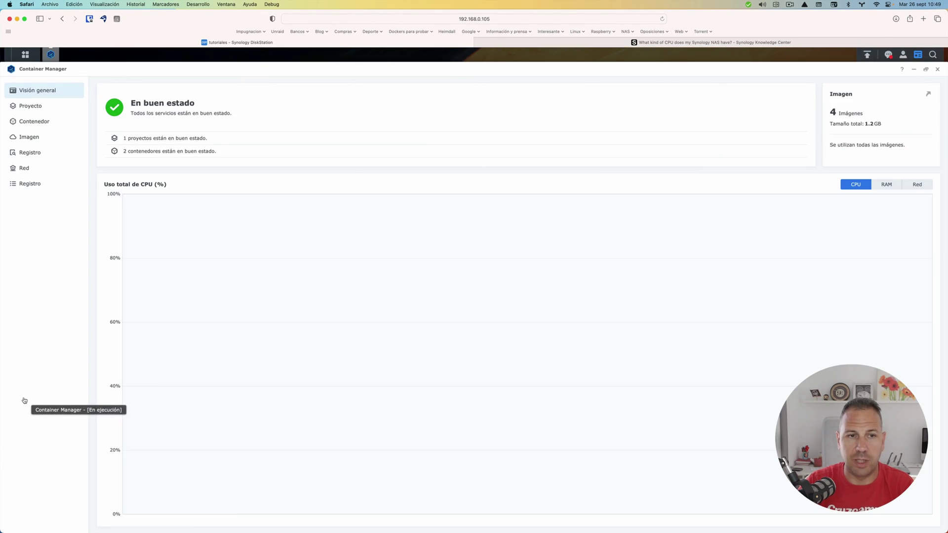
click(28, 107)
click(111, 92)
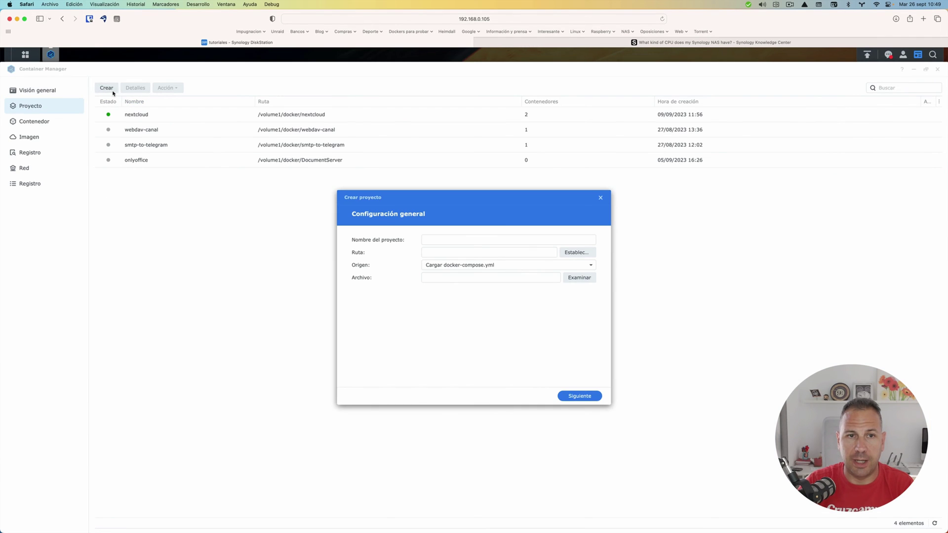
click(434, 238)
text(w)
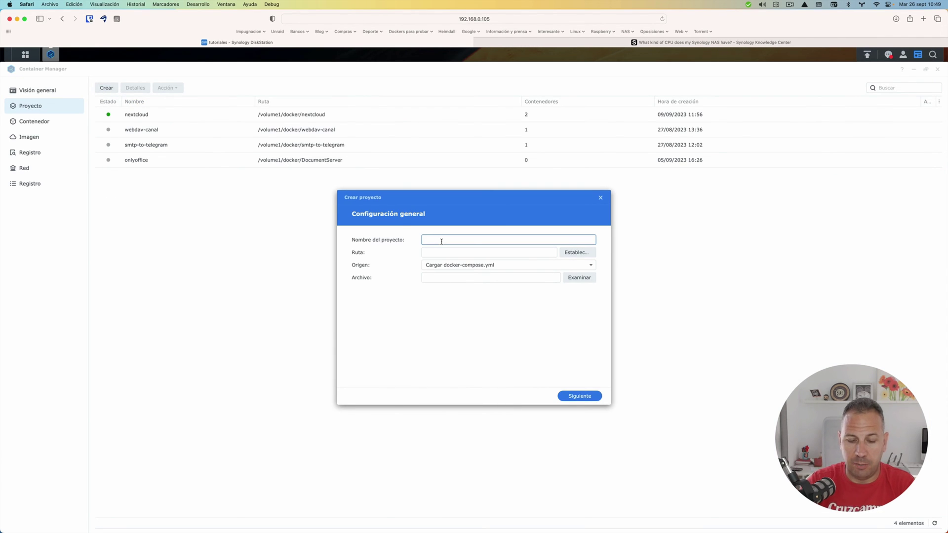
text(g-easy)
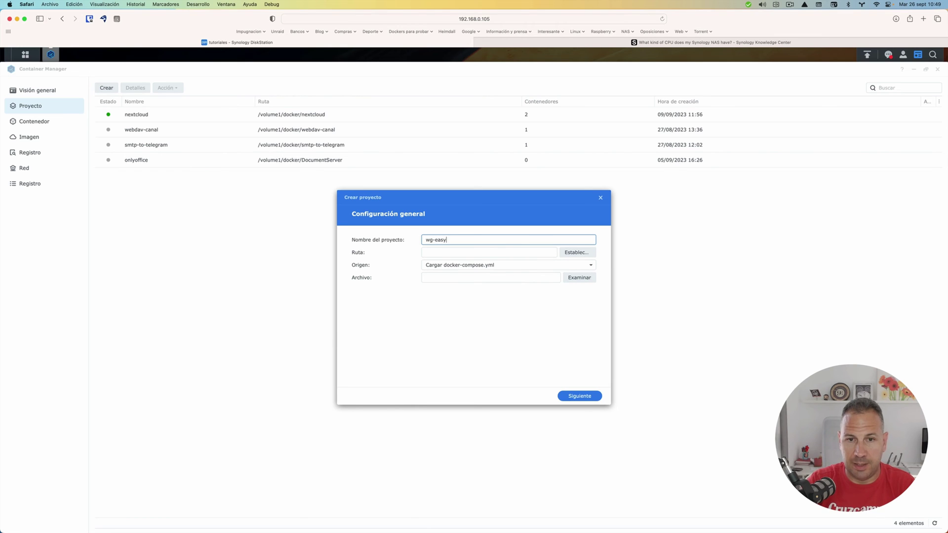
- Set the project path to docker/wg-easy, accept the existing compose file, then cancel the dialog
click(576, 253)
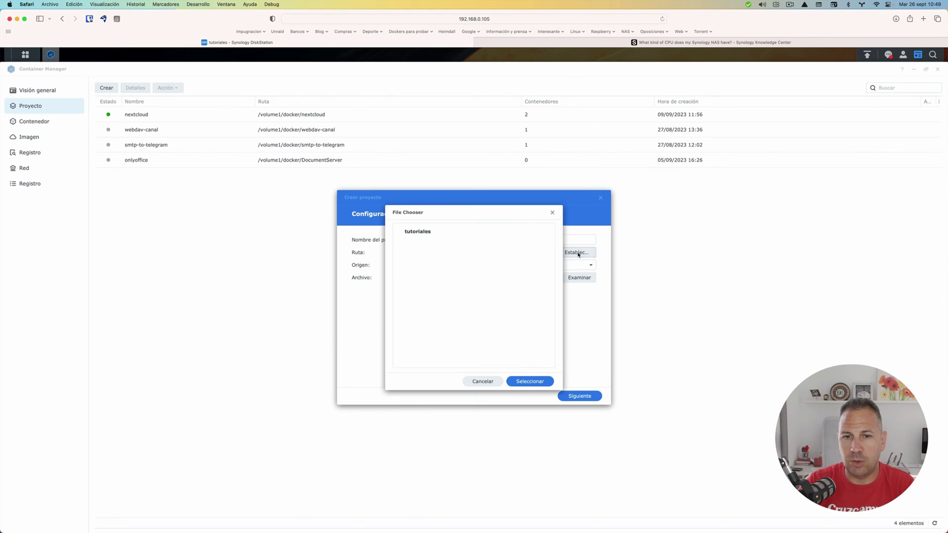
click(407, 253)
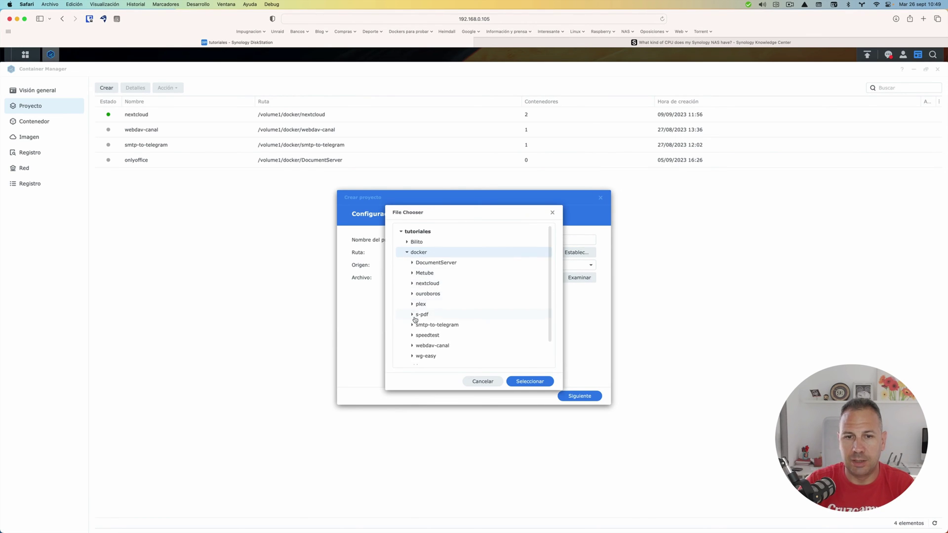
click(425, 356)
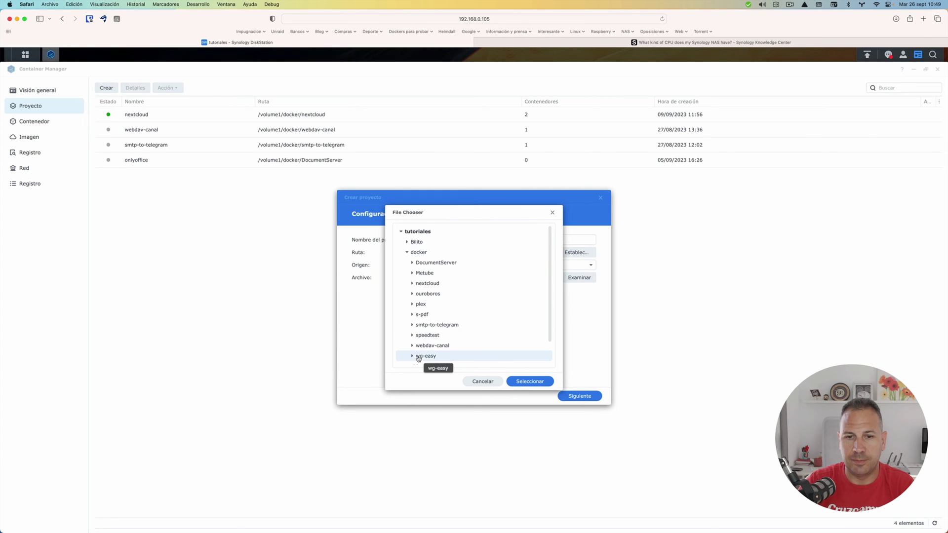
click(517, 382)
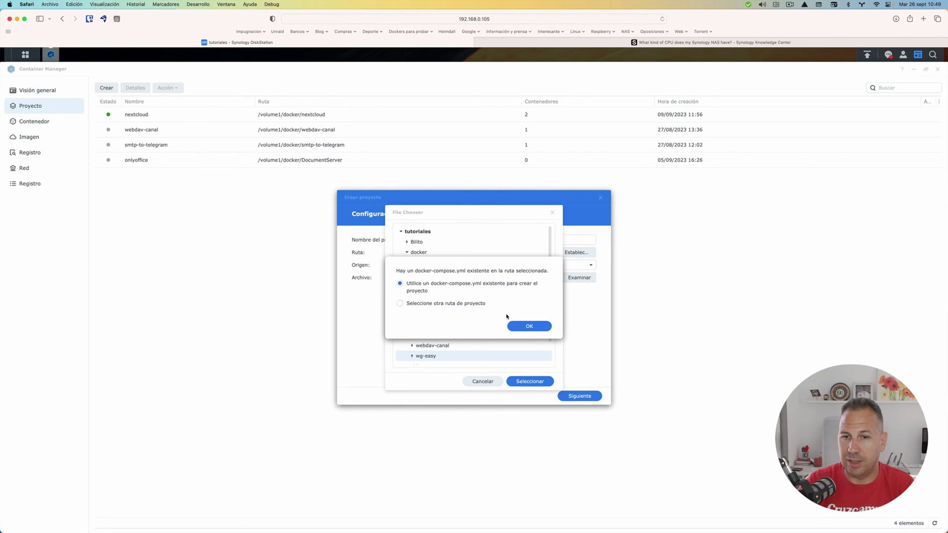
click(517, 330)
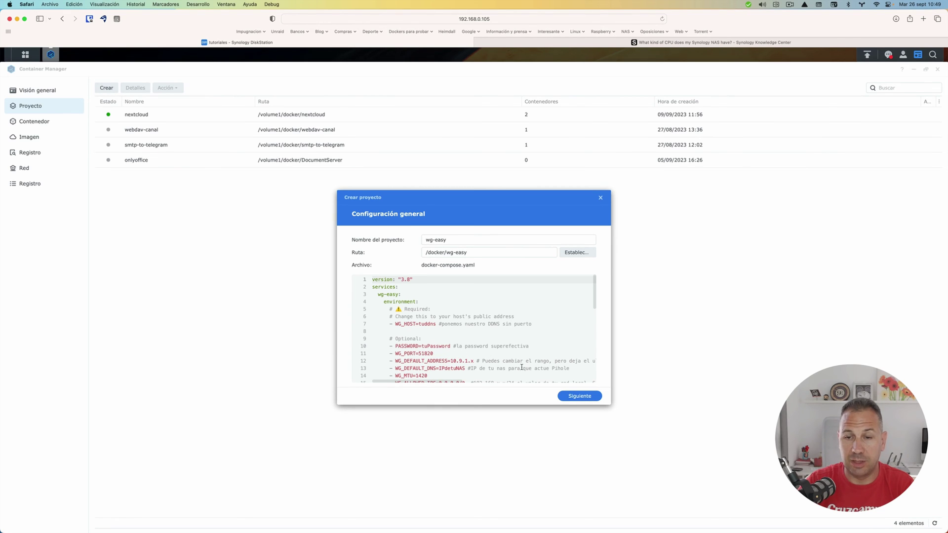
click(600, 198)
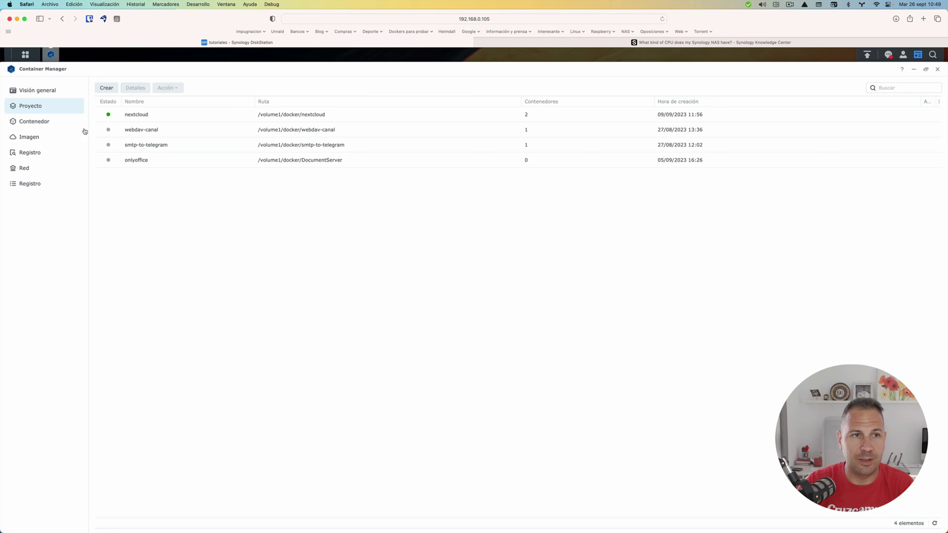
- Open docker/wg-easy/docker-compose.yaml in Text Editor from File Station
click(25, 54)
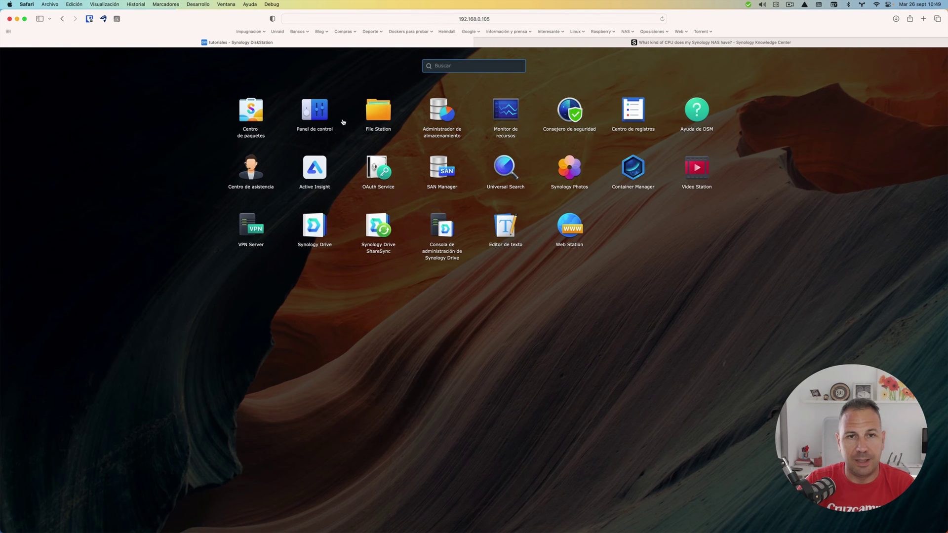
click(378, 111)
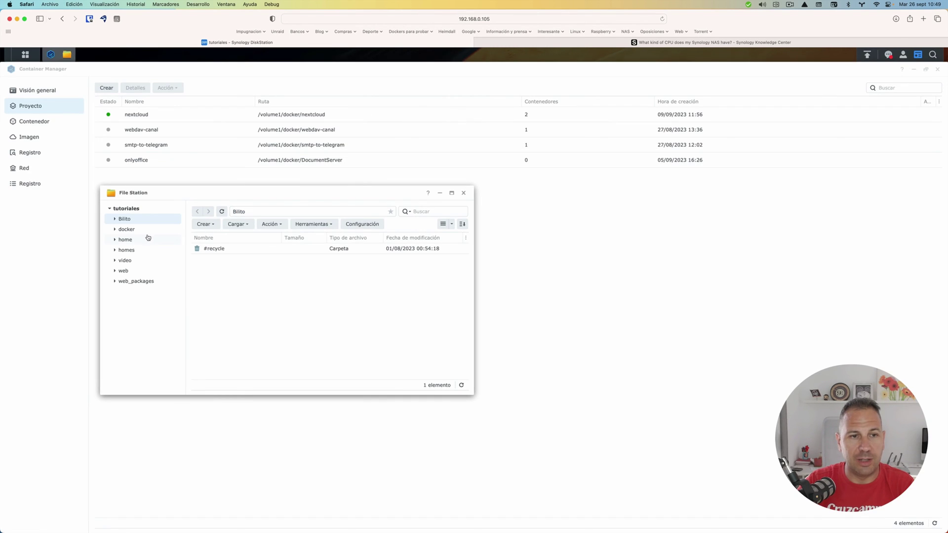
click(127, 230)
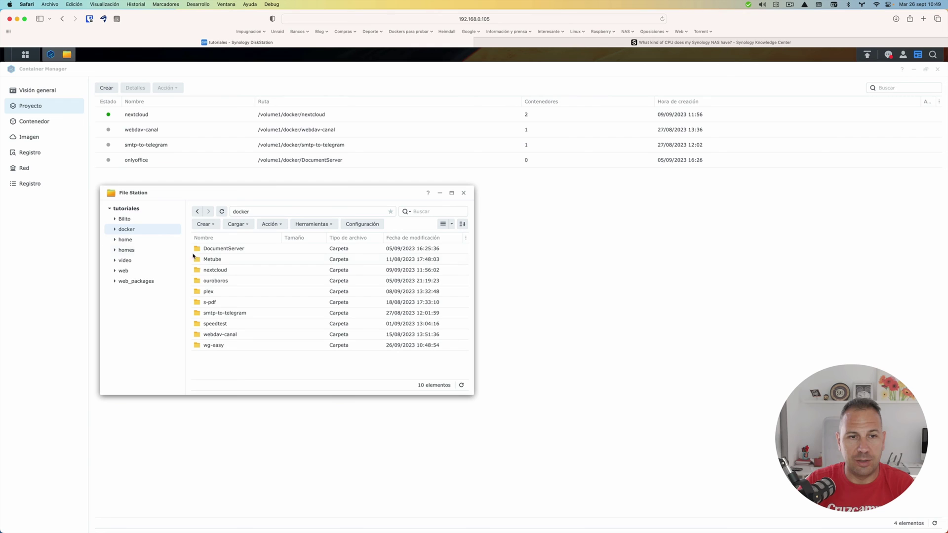
double_click(208, 348)
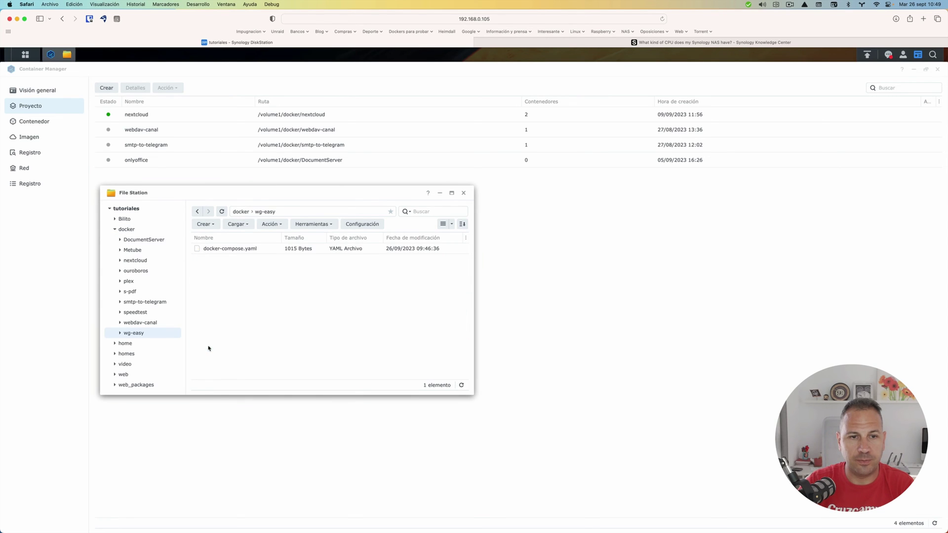
right_click(228, 248)
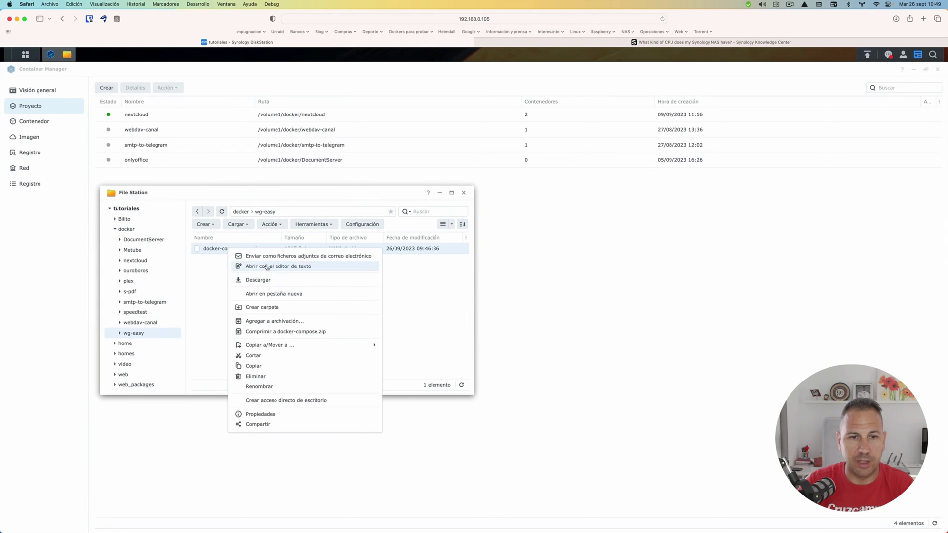
click(267, 268)
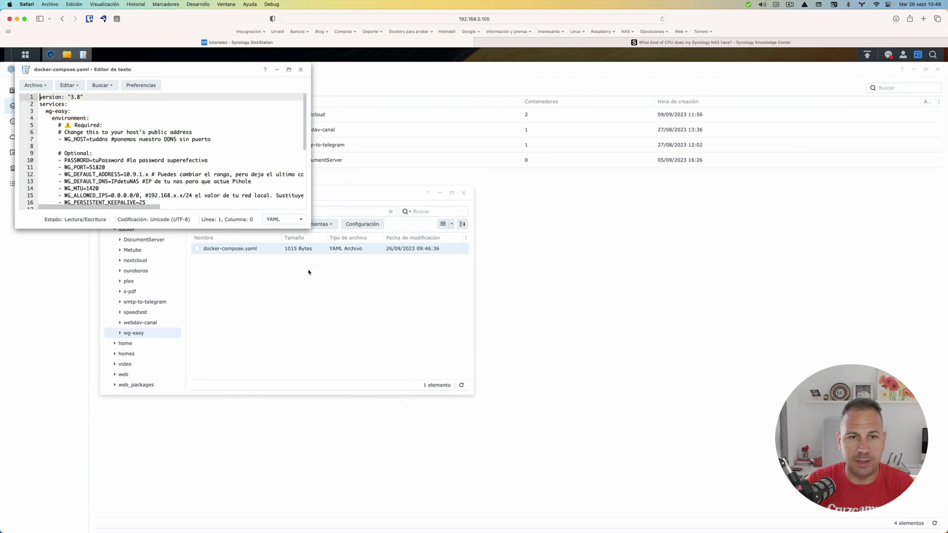
double_click(116, 160)
text(123)
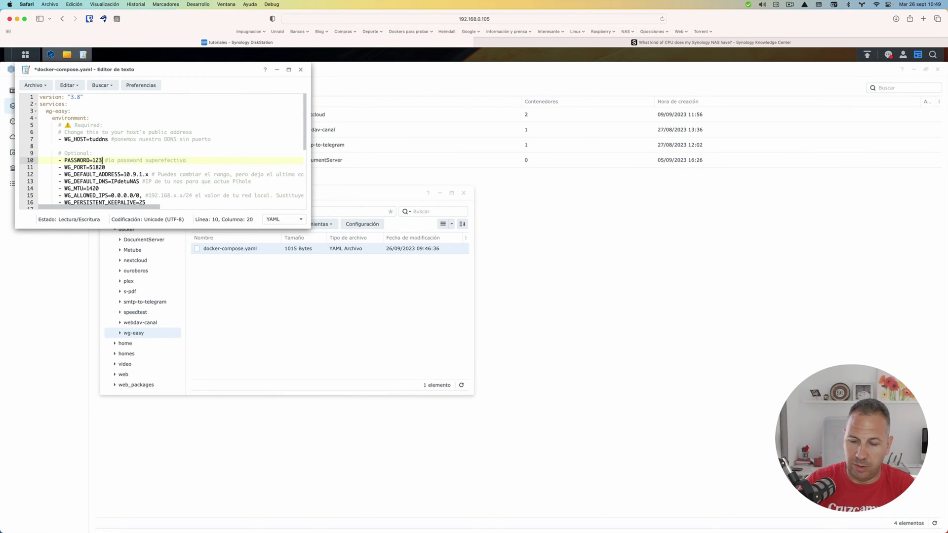
text(4)
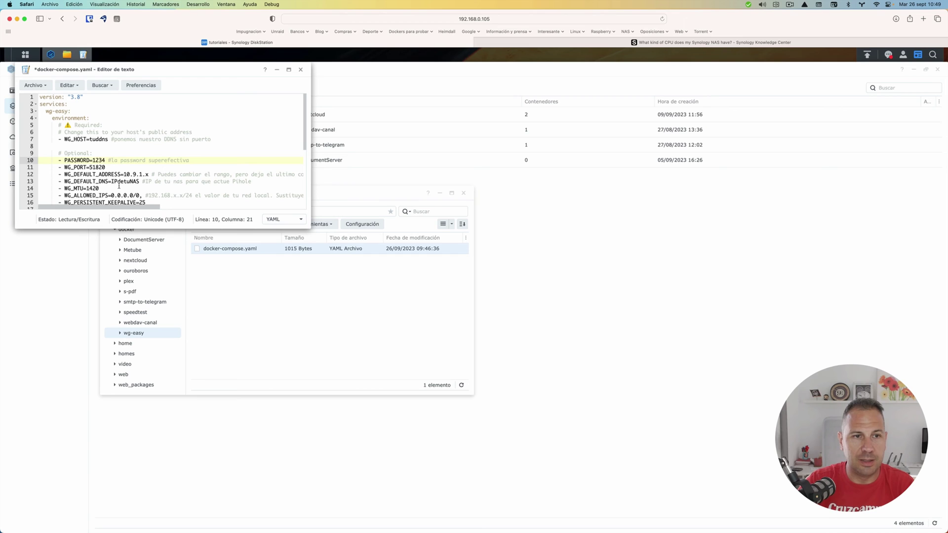
double_click(122, 181)
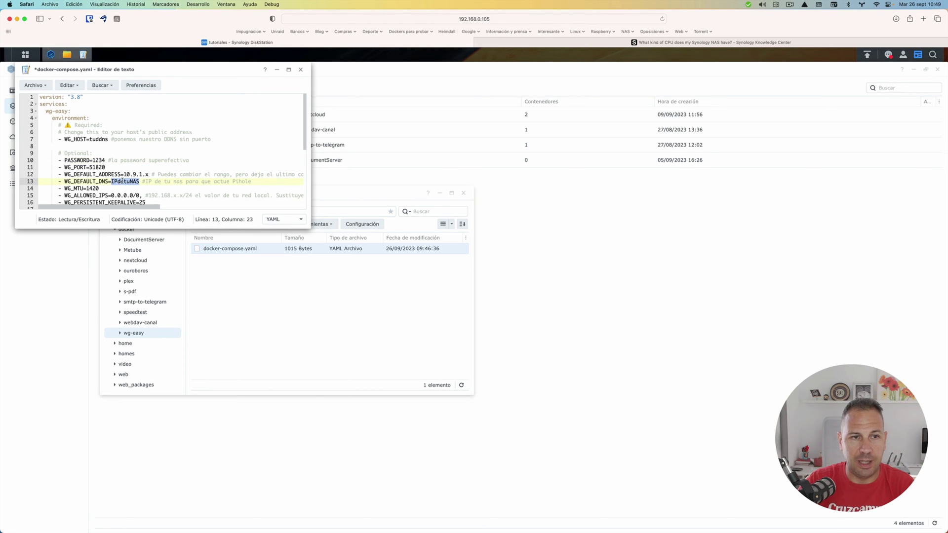
text(8.8.8.)
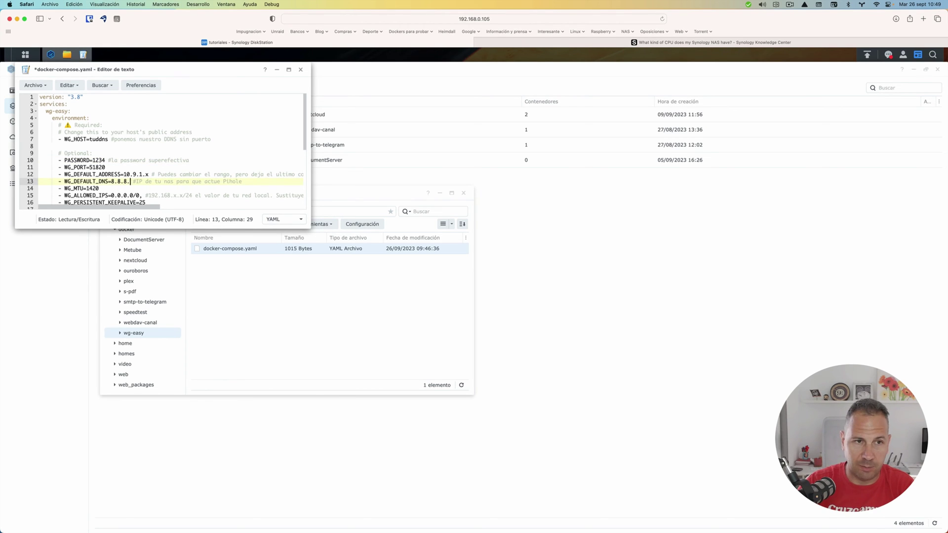
text(8)
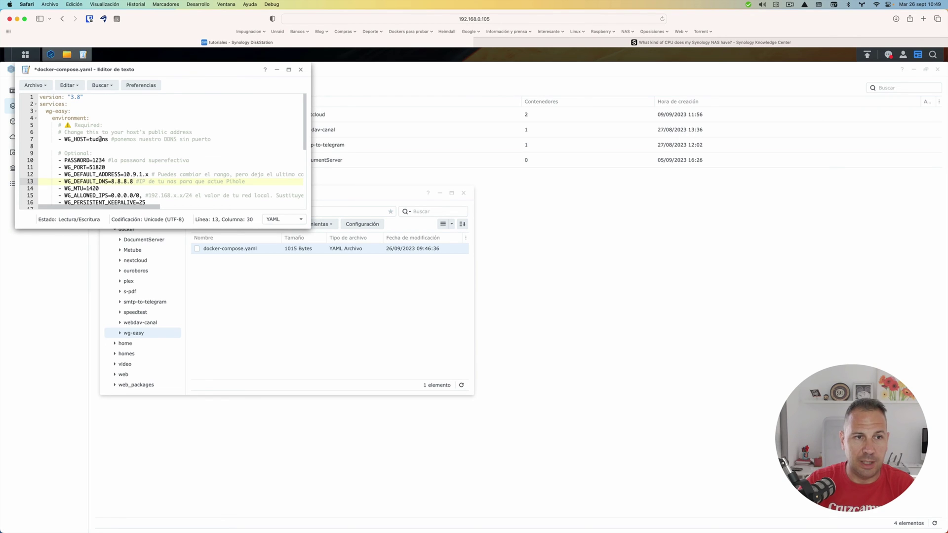
click(100, 139)
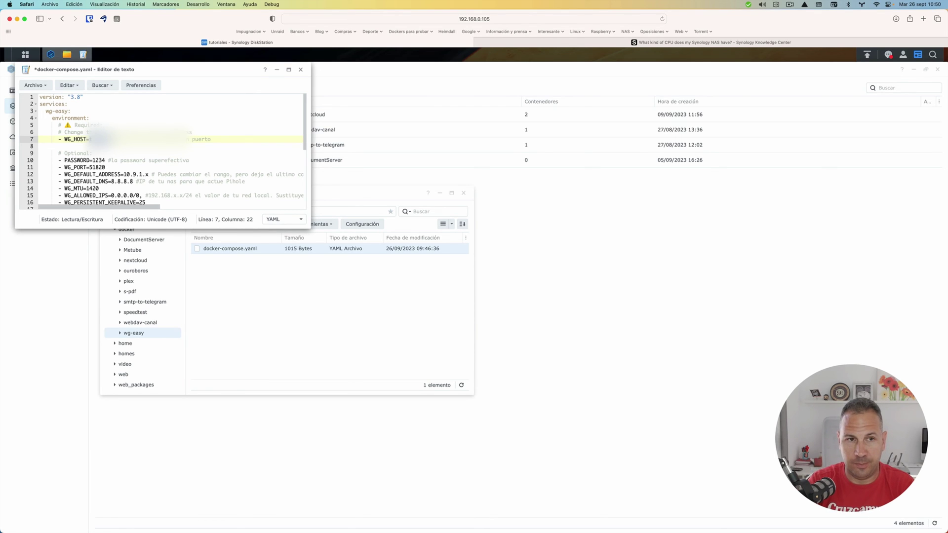
key(BackSpace)
key(BackSpace)
key(BackSpace)
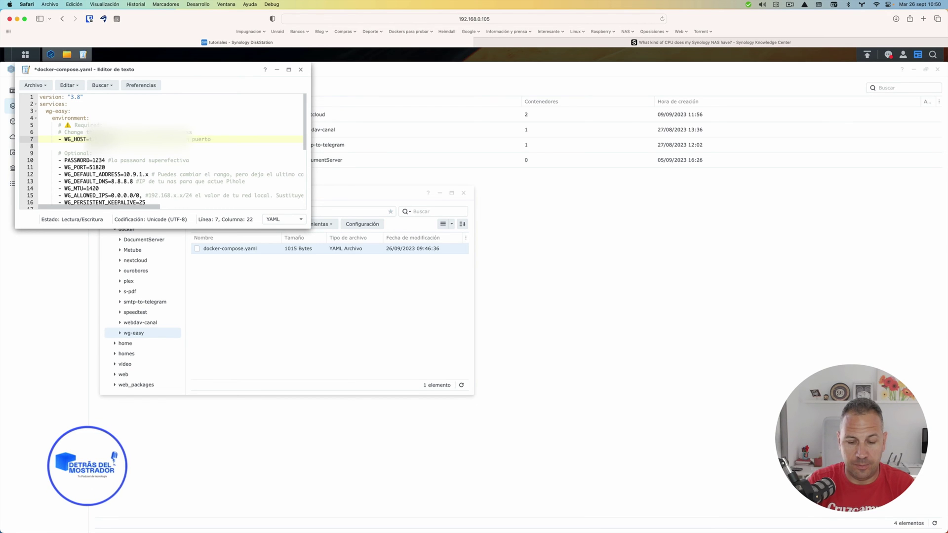
key(super+v)
text(o vuestro)
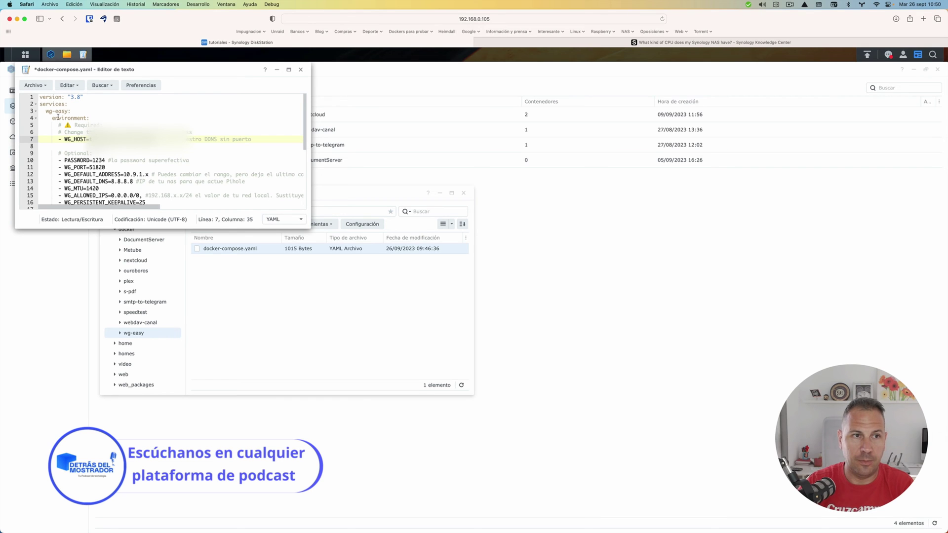
- Save docker-compose.yaml via Archivo > Guardar and close Text Editor
click(28, 83)
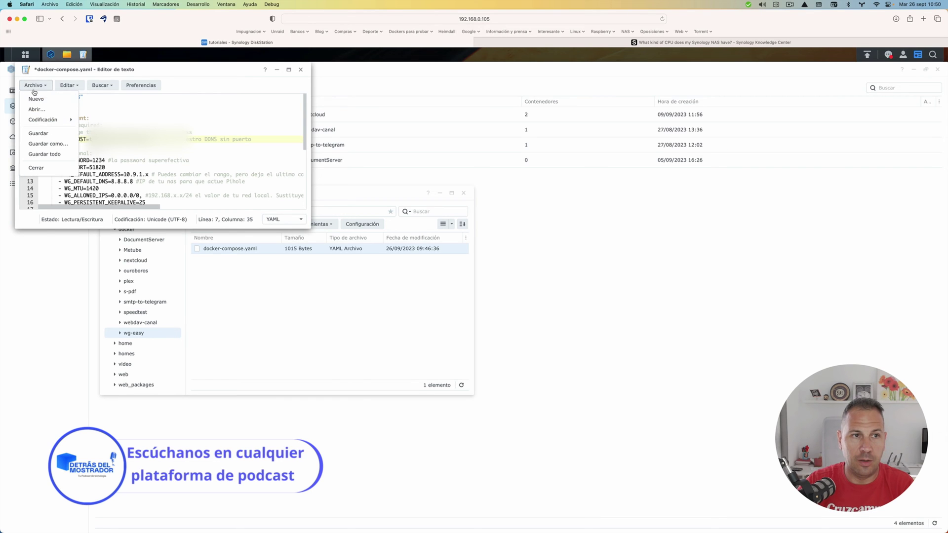
click(39, 132)
click(300, 69)
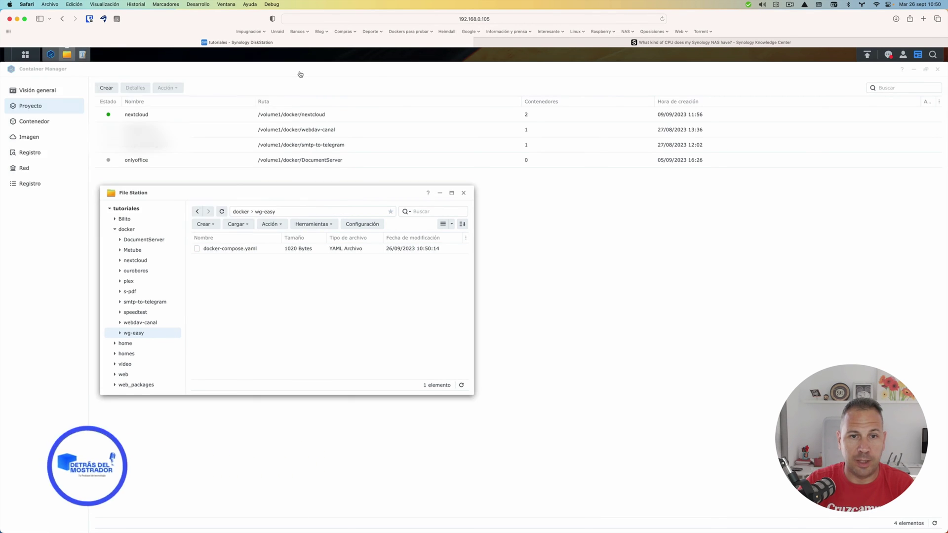
- Start a new Container Manager project and name it wg-easy
click(326, 178)
click(107, 87)
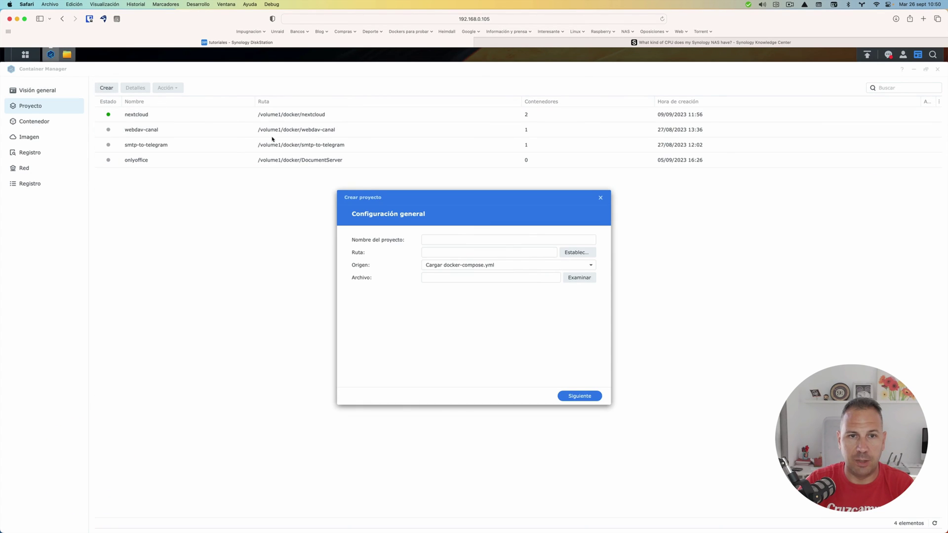
click(436, 239)
text(wg-)
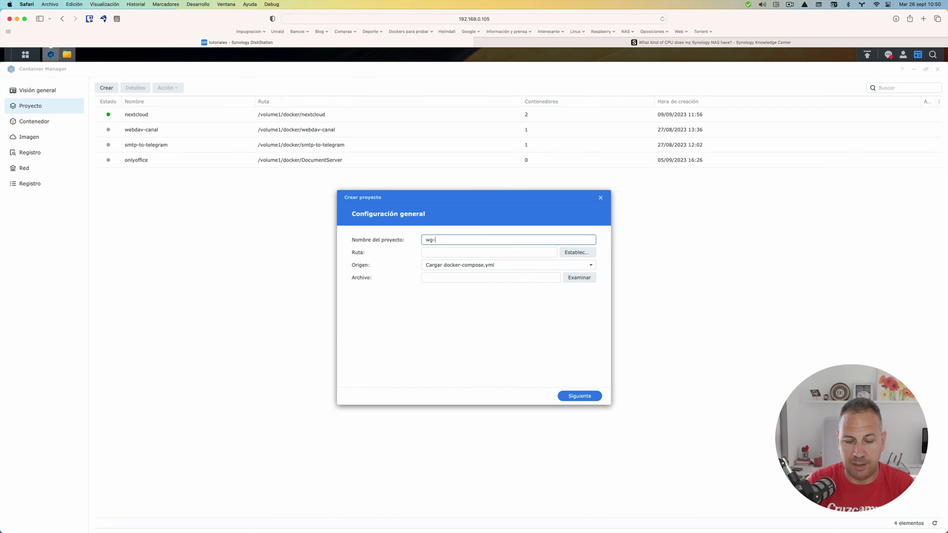
text(easy)
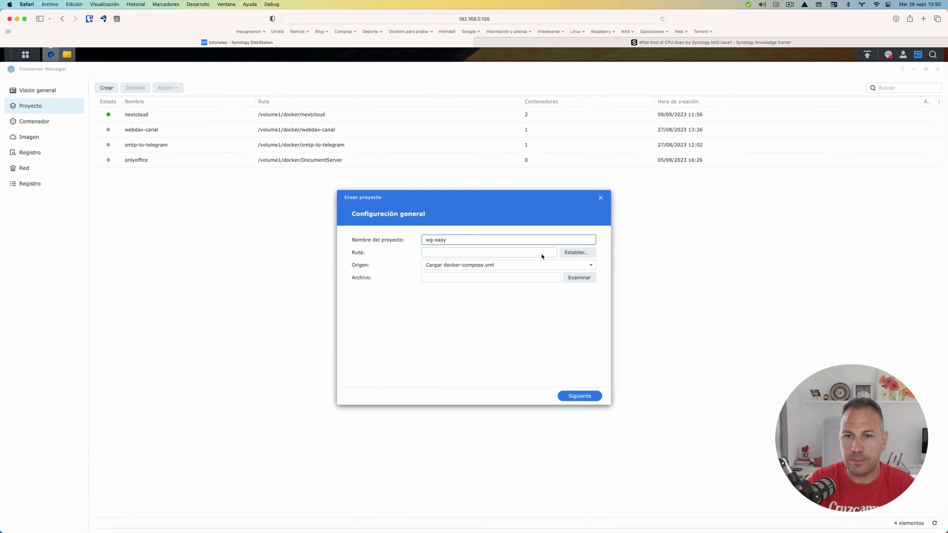
- Set path /docker/wg-easy, use the existing docker-compose.yml, skip web portal, and finish to start it
click(573, 252)
click(408, 252)
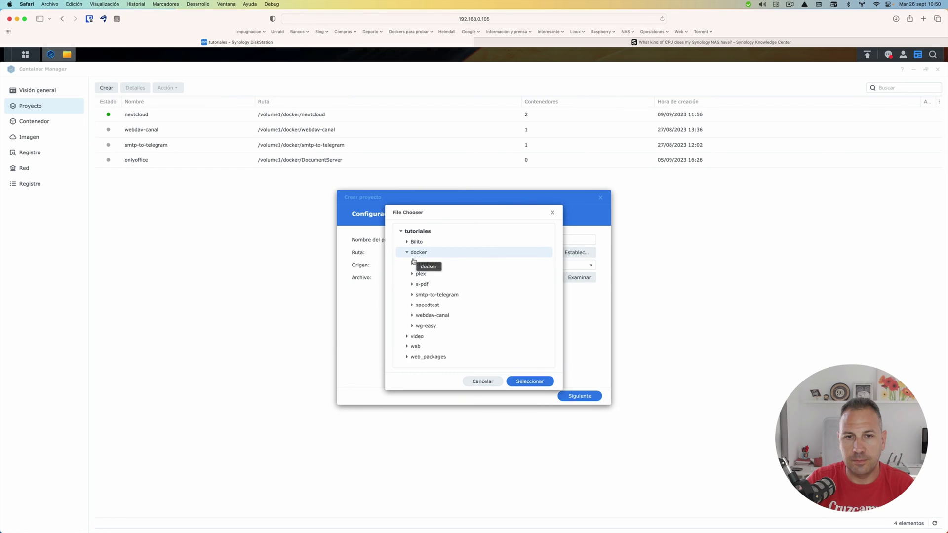
click(429, 356)
click(538, 382)
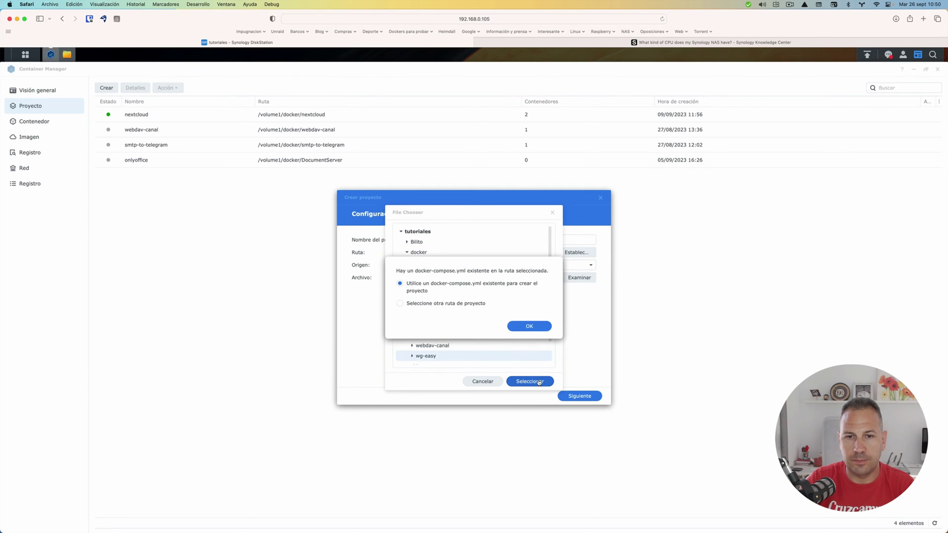
click(531, 326)
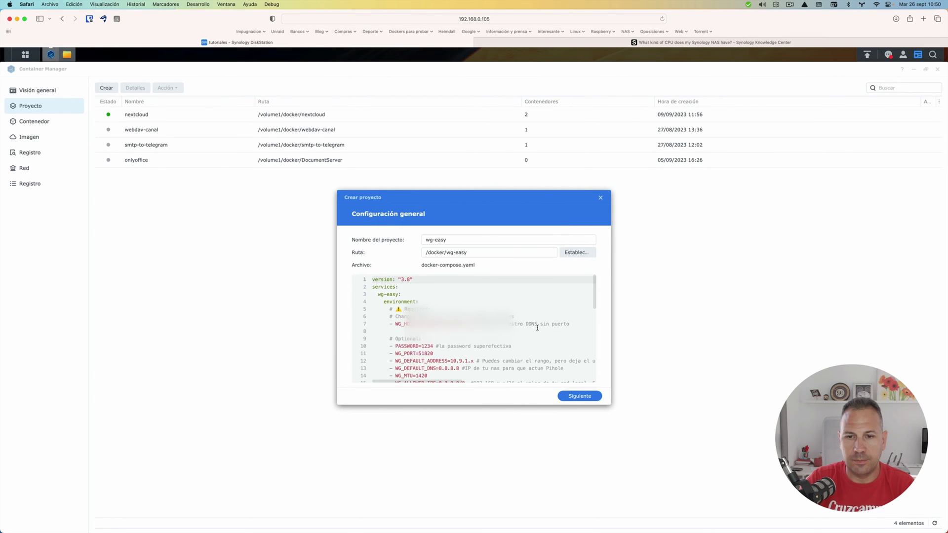
click(572, 398)
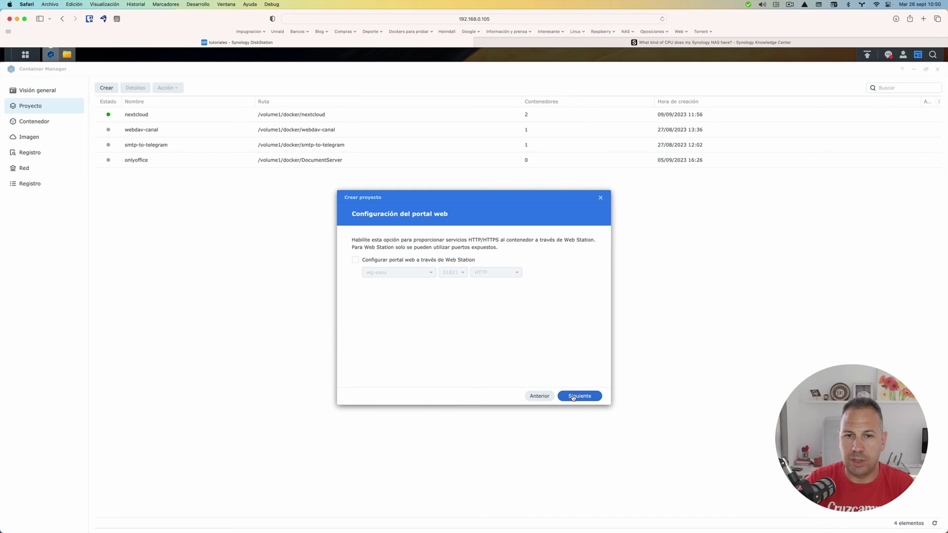
click(574, 398)
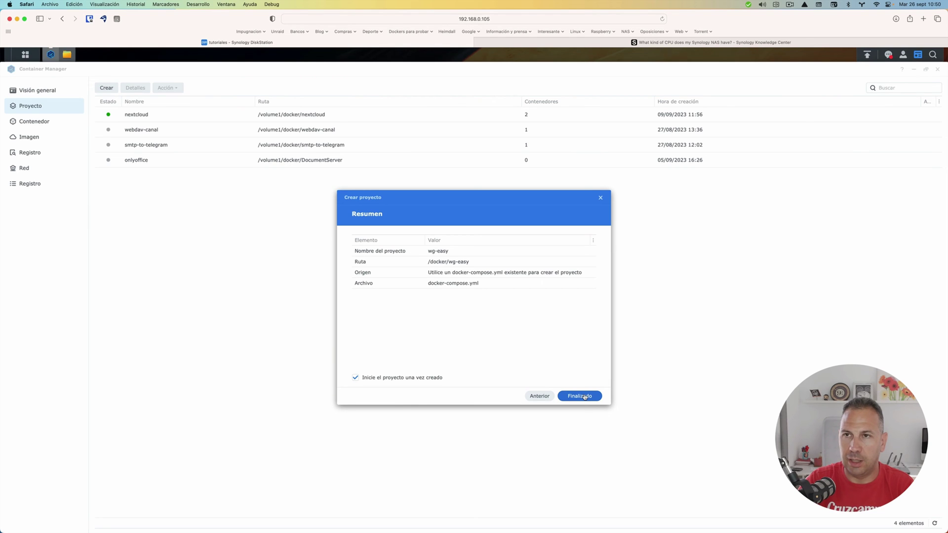
click(584, 397)
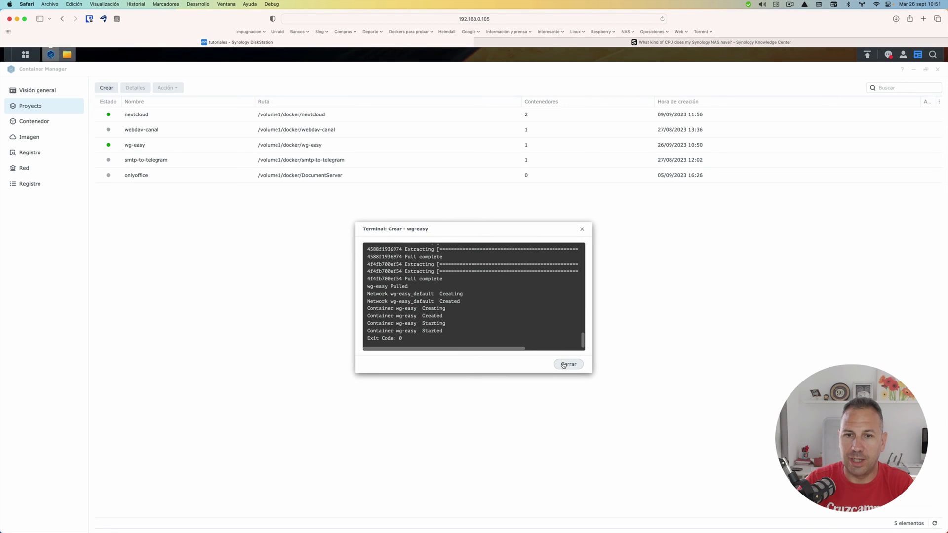
- Close the wg-easy build log and open a new Safari tab with 192.168.010 typed
click(564, 365)
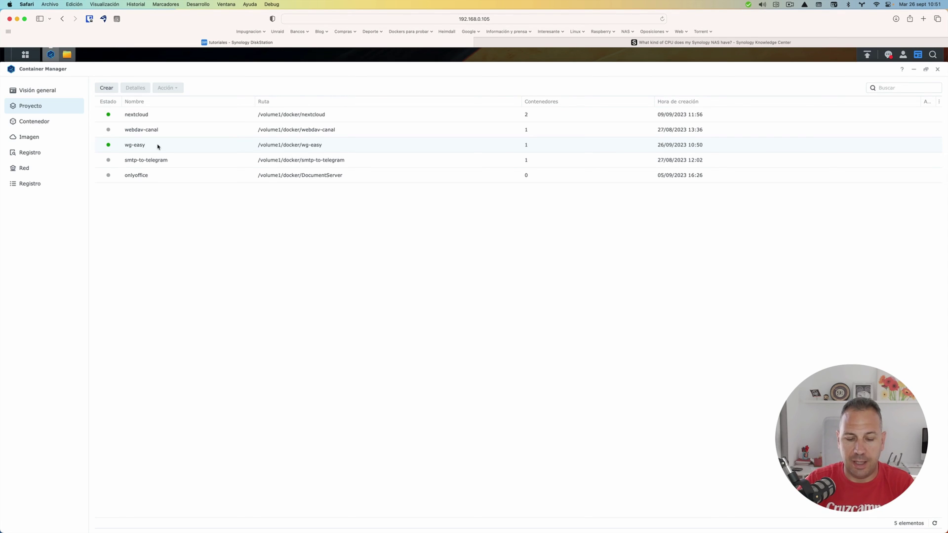
key(super+t)
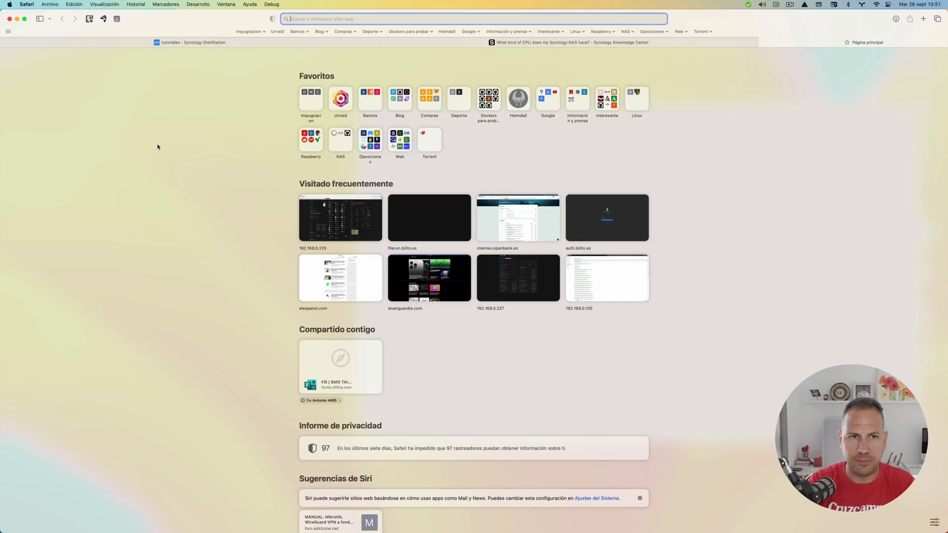
text(192.168.010)
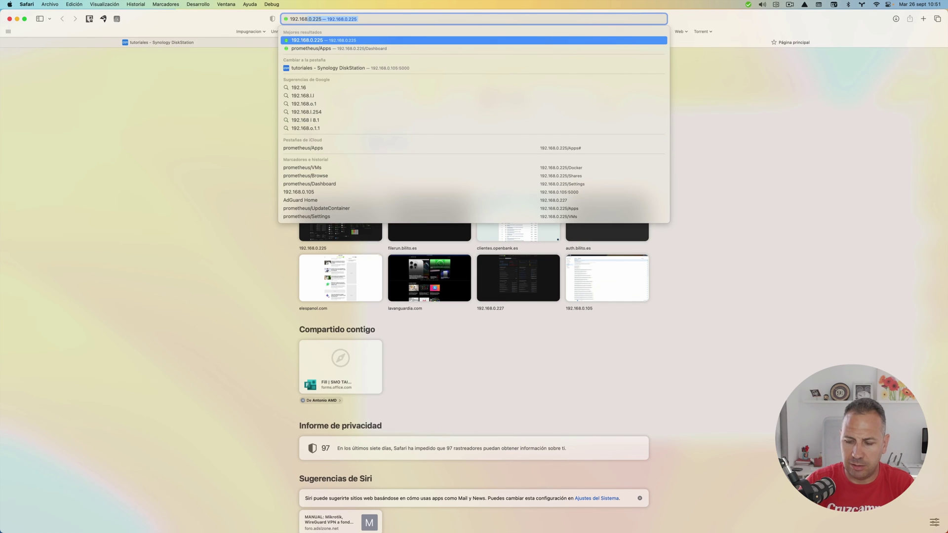
- Load the wg-easy page at 192.168.0.105:51821 and sign in with the admin password
key(BackSpace)
key(BackSpace)
text(.105)
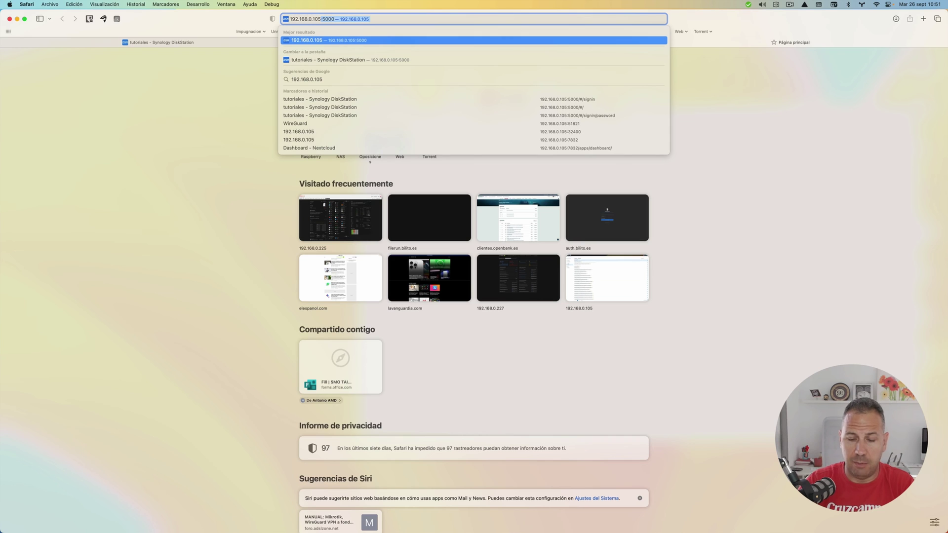
text(:)
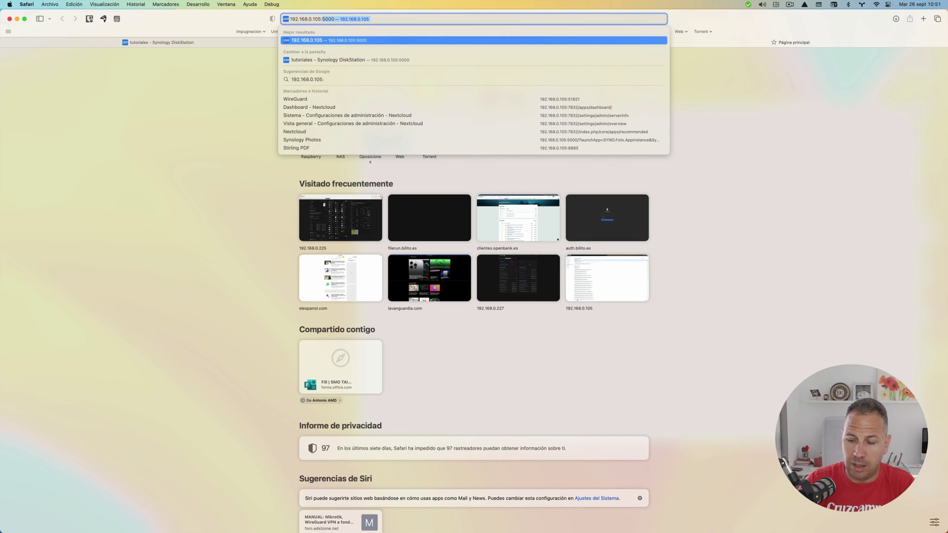
text(518)
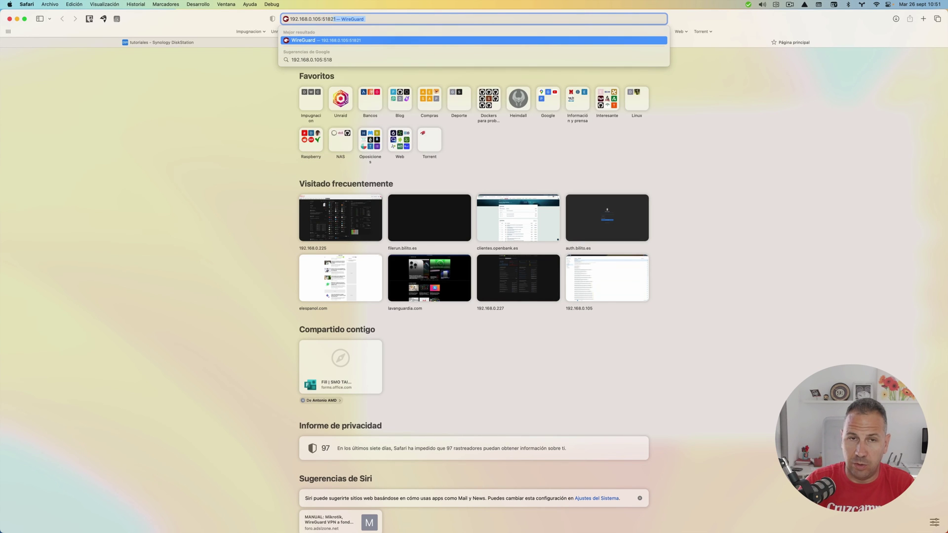
text(21)
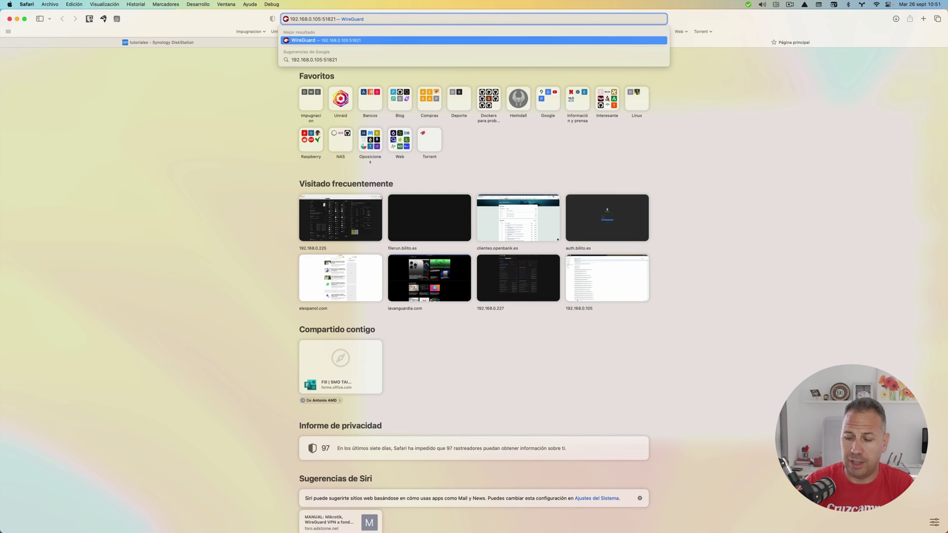
key(Return)
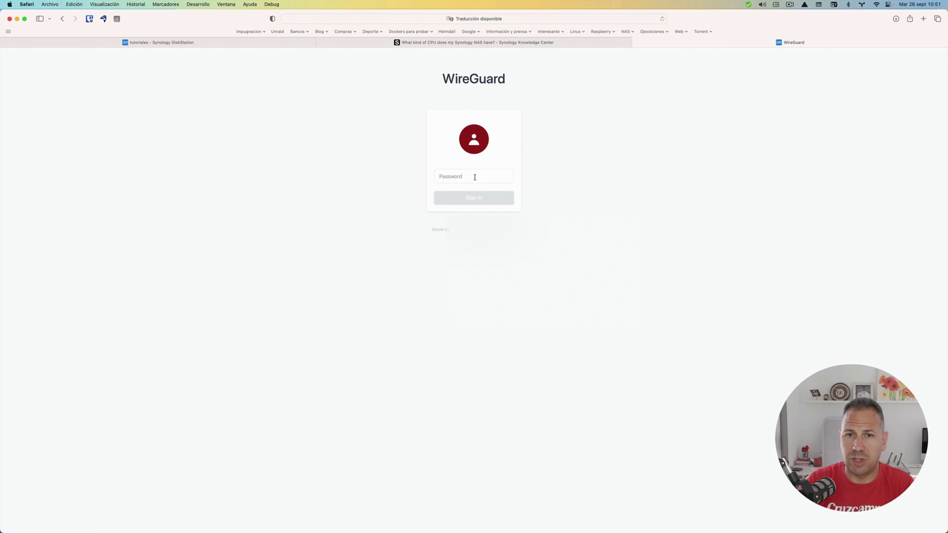
click(474, 177)
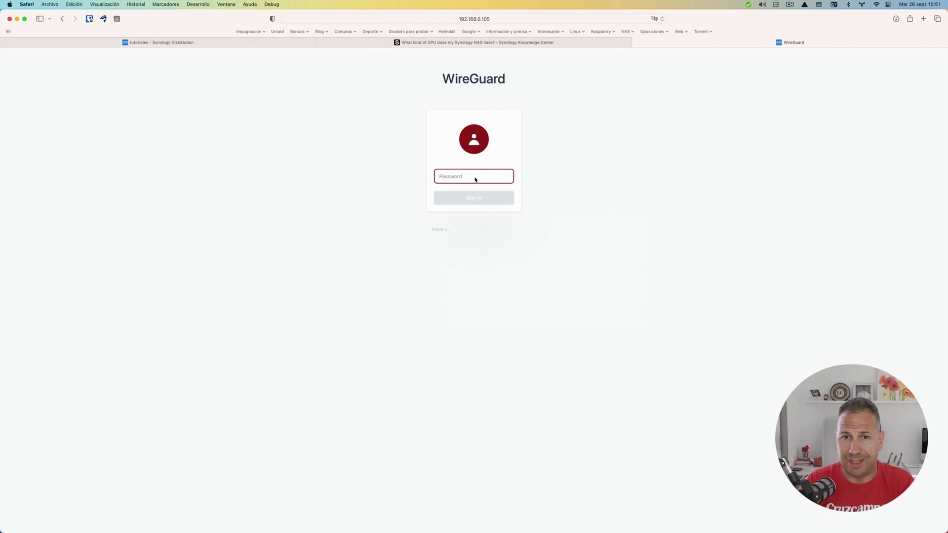
text(1234)
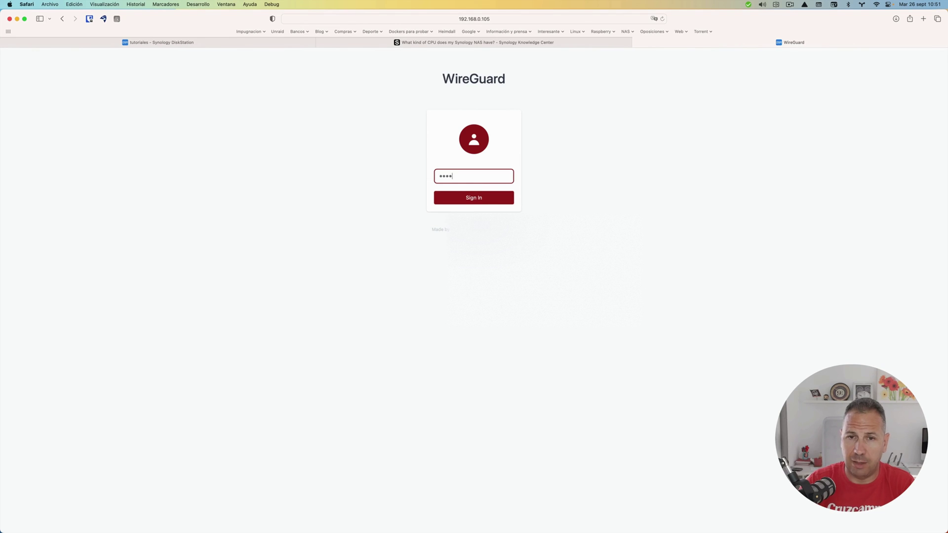
key(Return)
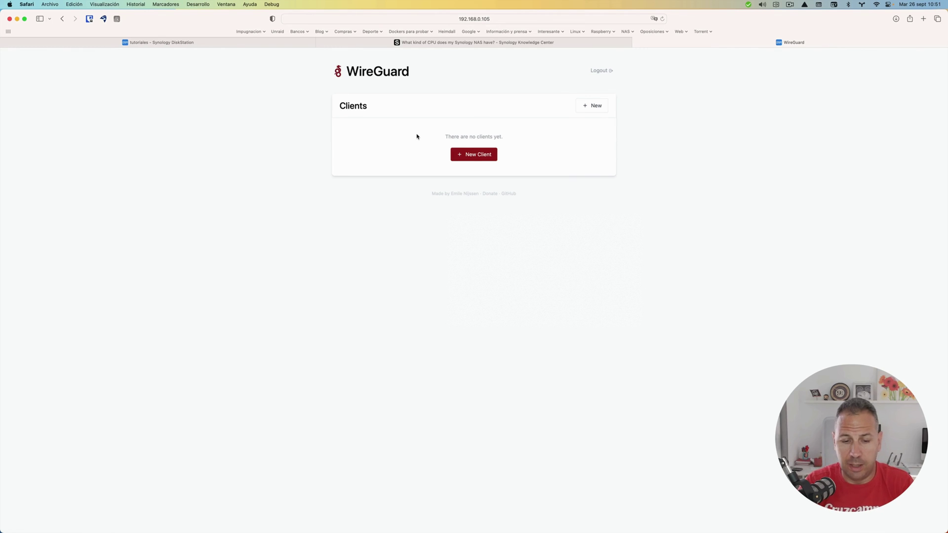
- Create a new client named 'Prueba android' and display its QR code
click(476, 155)
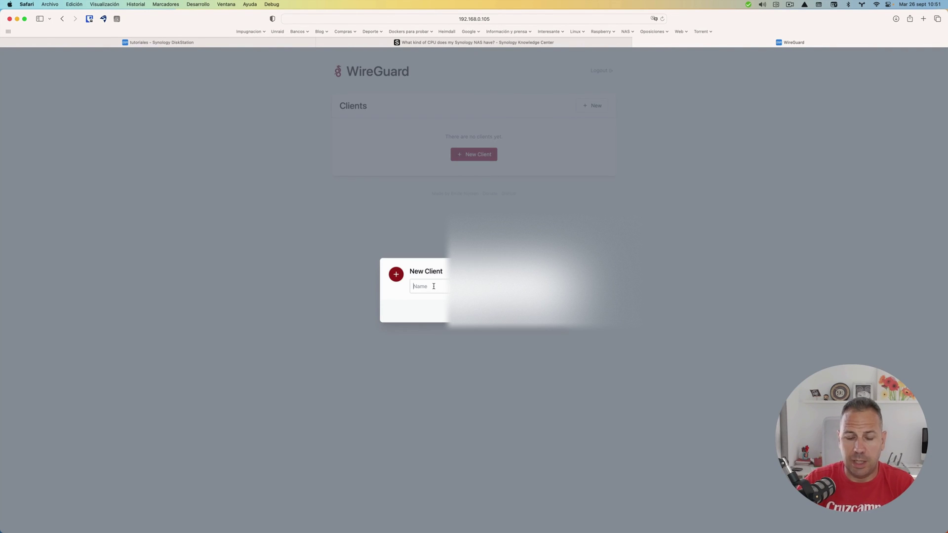
text(Prueba)
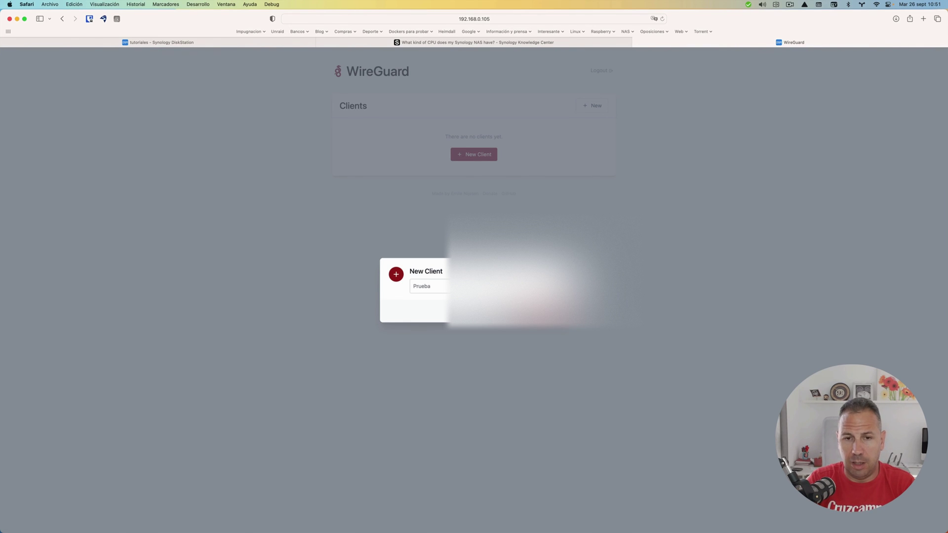
text( android)
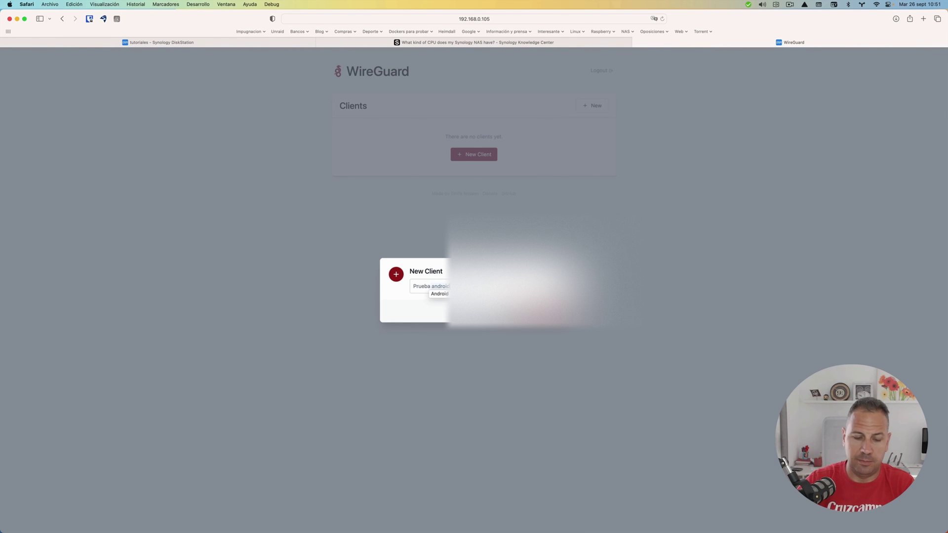
key(Return)
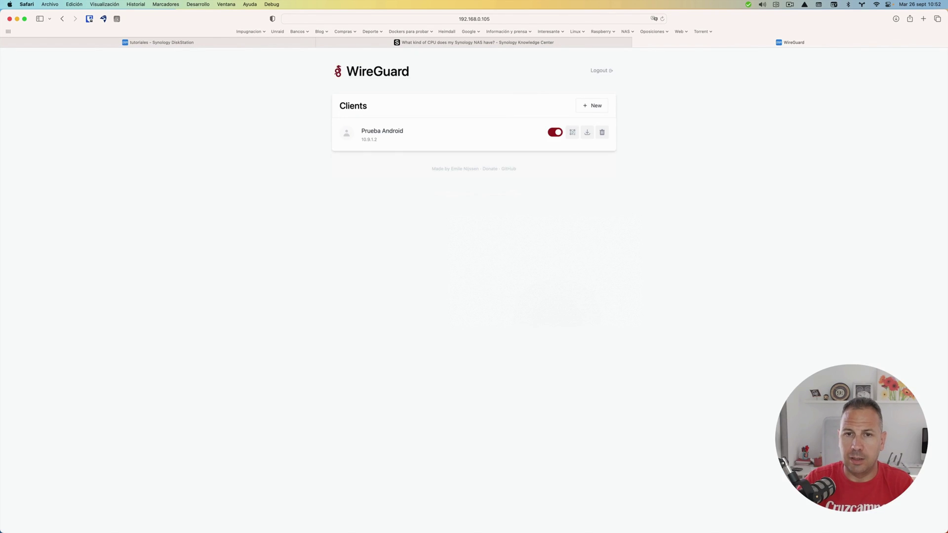
click(573, 134)
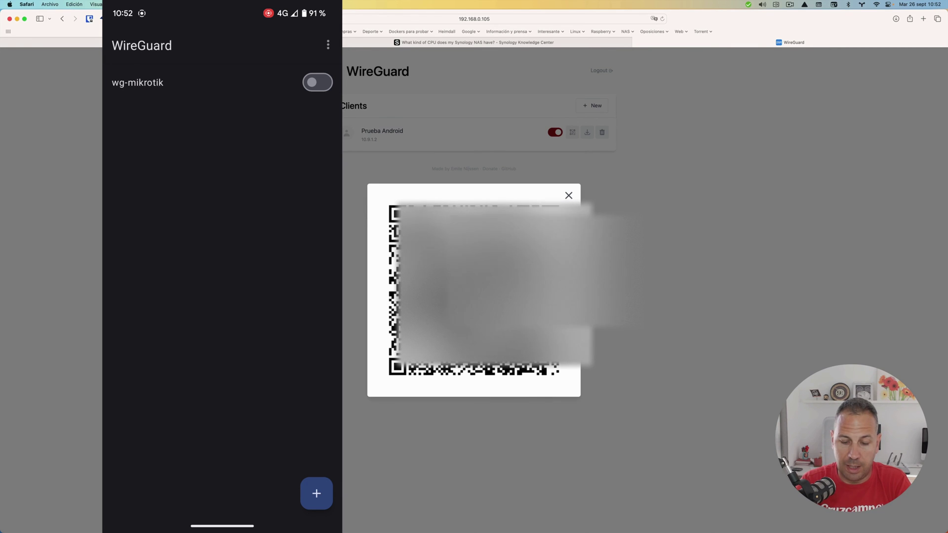
- On the phone, import a WireGuard tunnel by scanning the QR code and save it
click(316, 493)
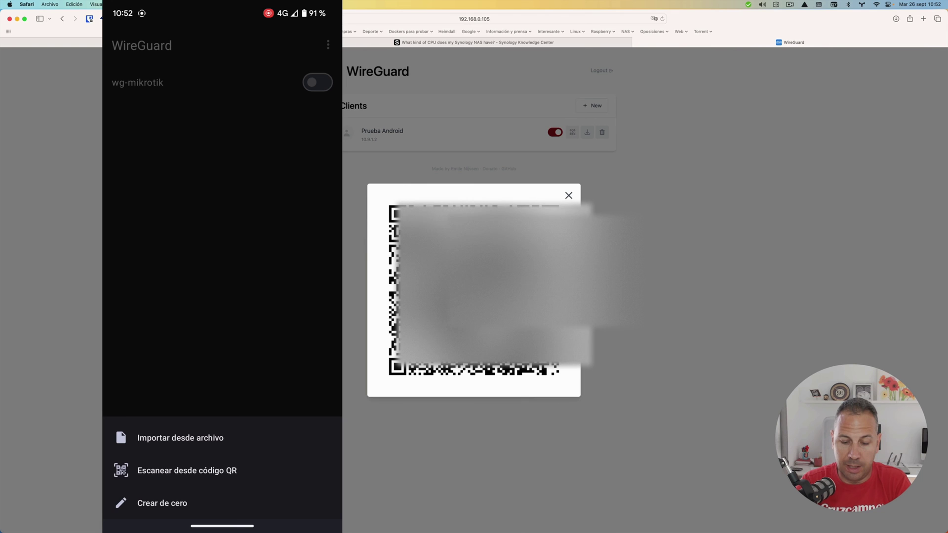
click(262, 473)
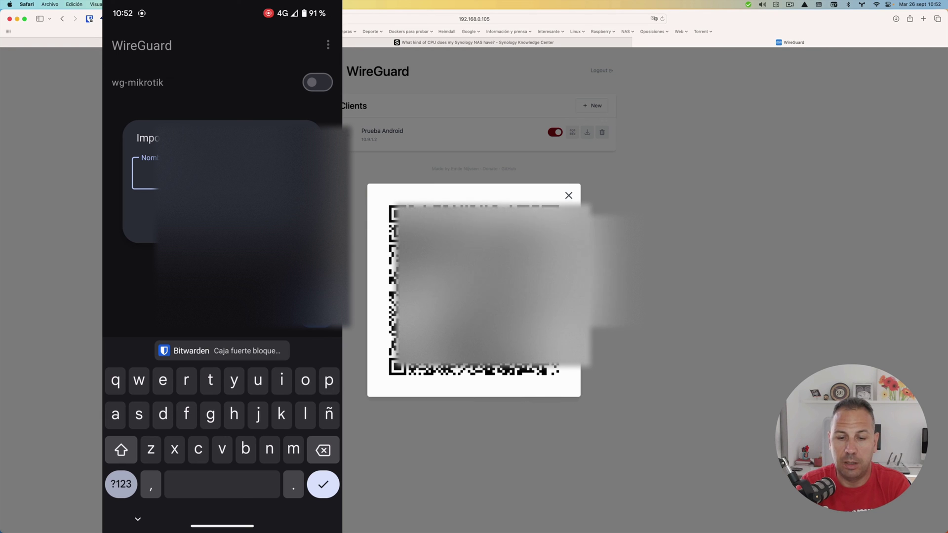
text(pru)
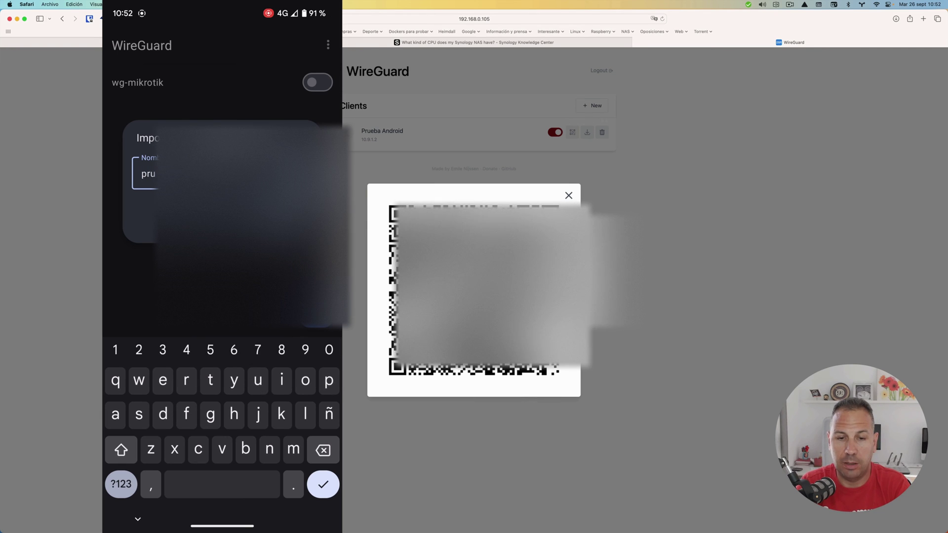
text(e)
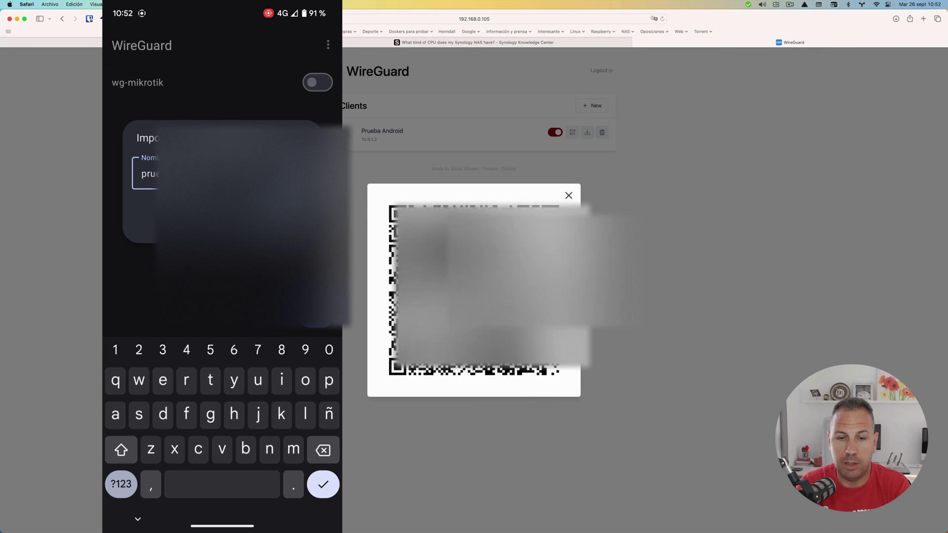
text(u)
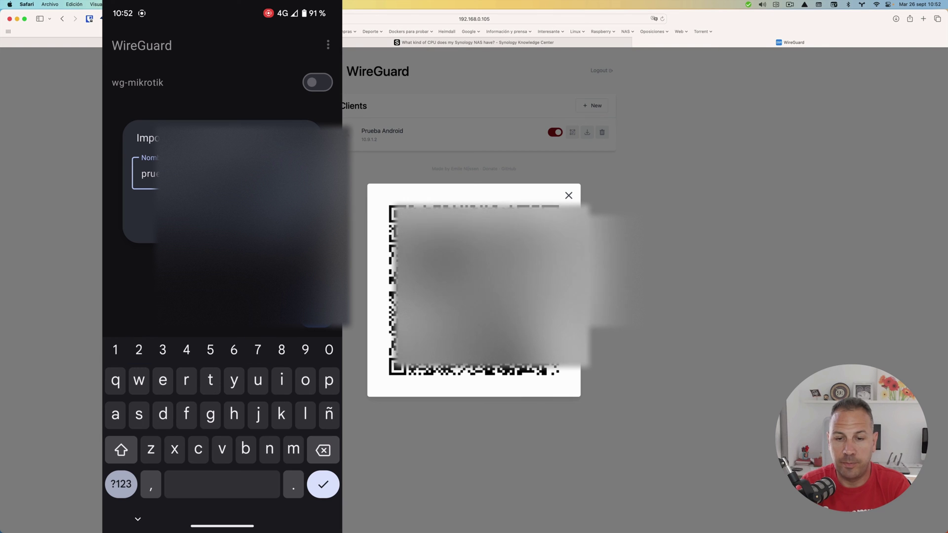
key(Return)
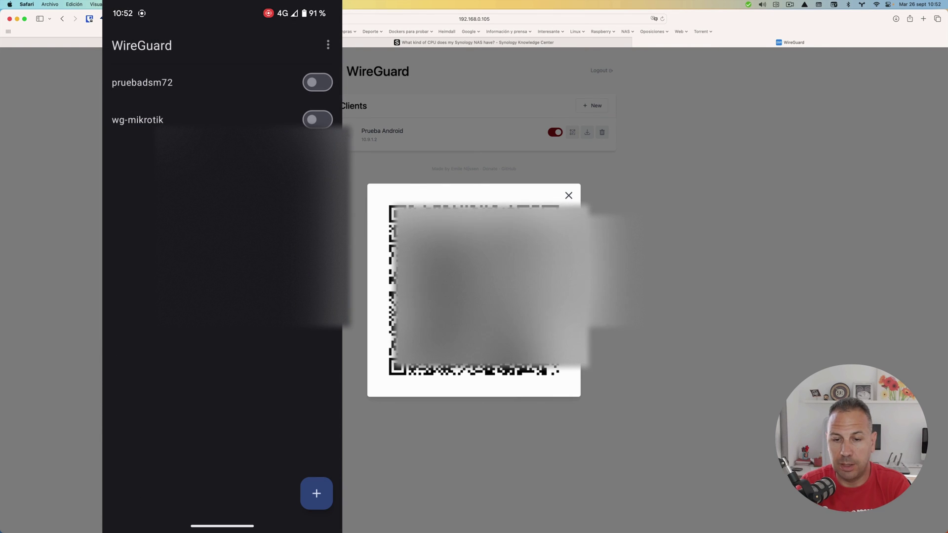
- Switch on the pruebadsm72 tunnel and return to the phone's home screen
click(229, 83)
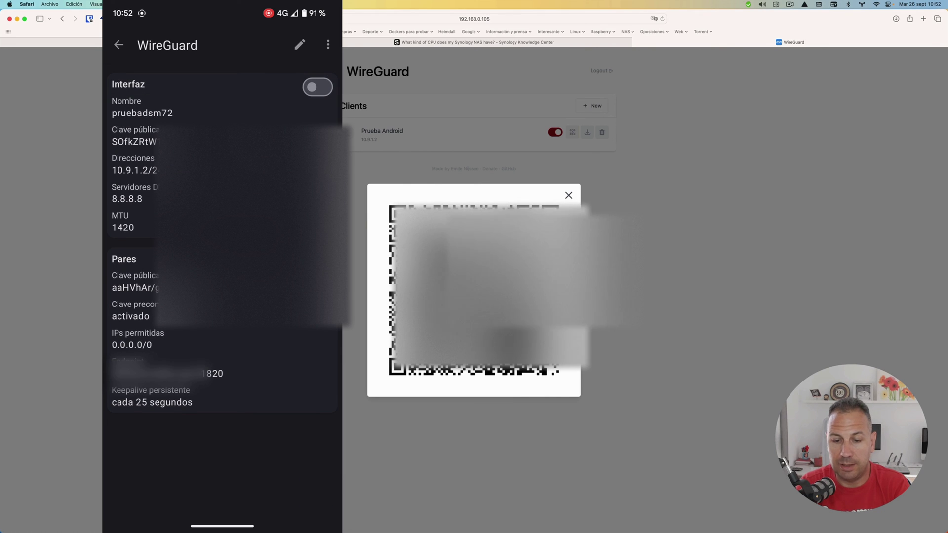
click(318, 87)
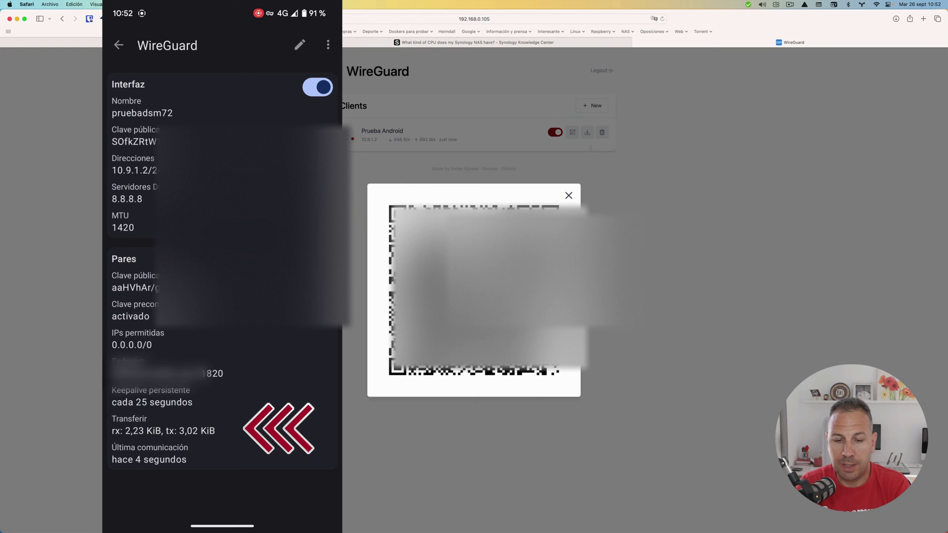
drag(222, 526, 222, 370)
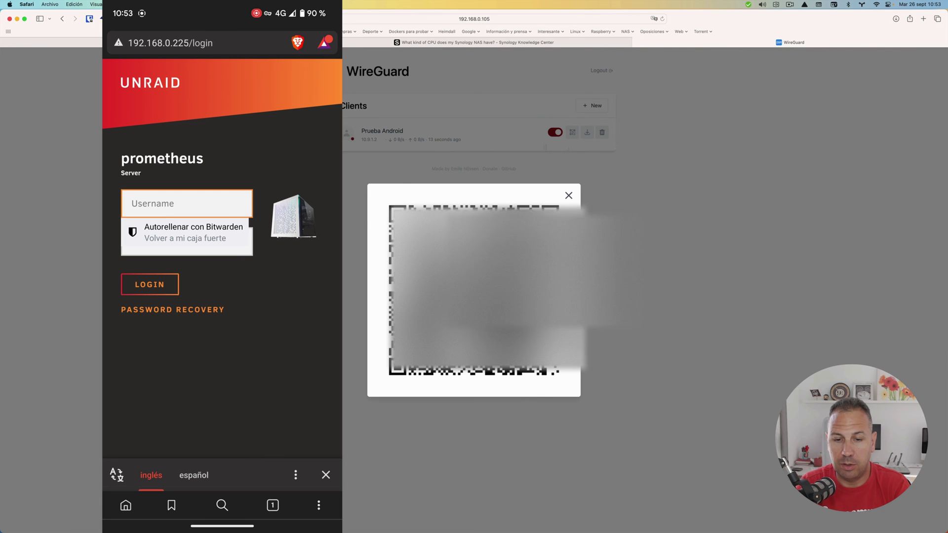
- In Brave's address bar, enter and load 192.168.9.105
click(174, 43)
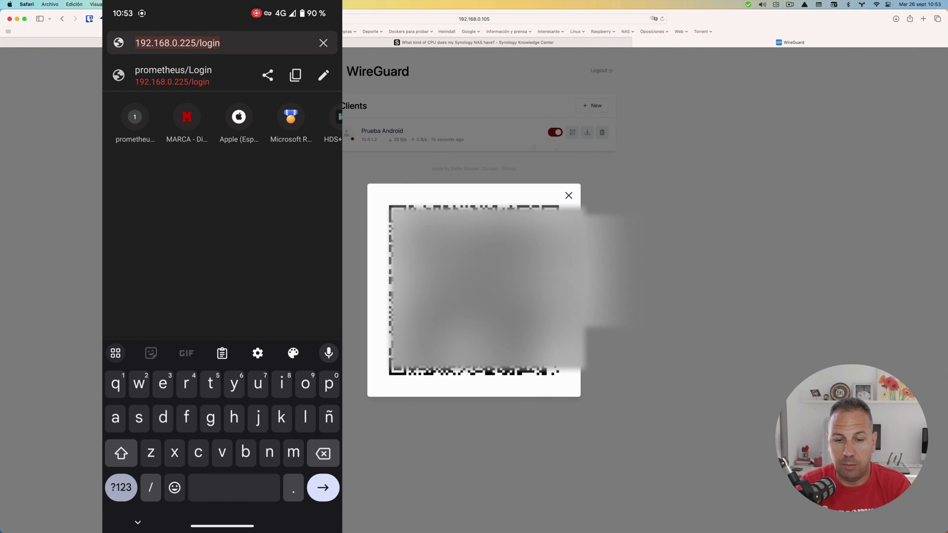
click(118, 382)
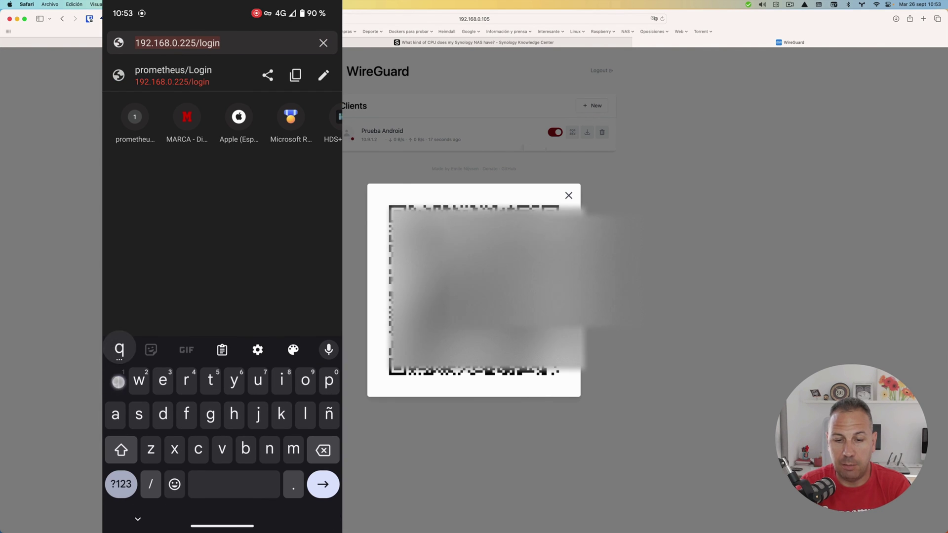
text(o)
key(BackSpace)
key(BackSpace)
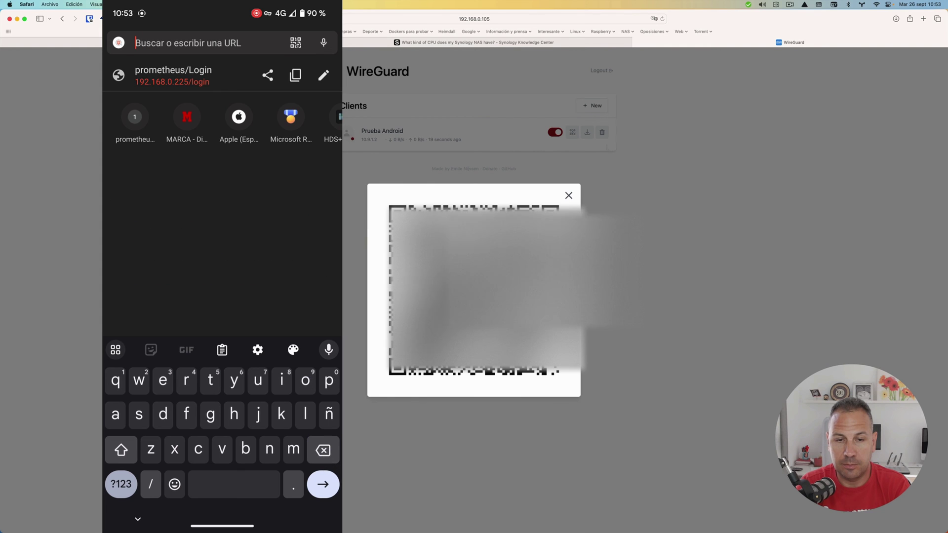
click(121, 484)
text(192.168.0.225)
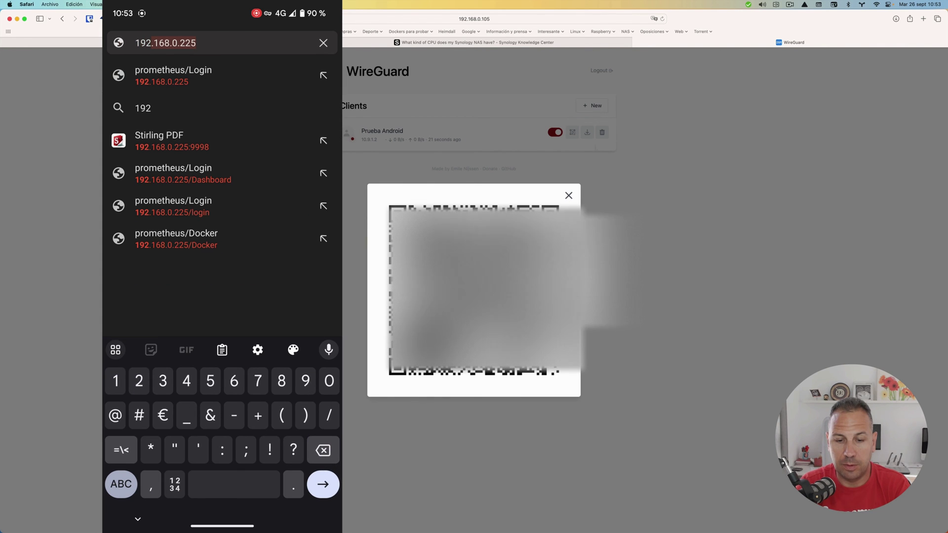
click(292, 488)
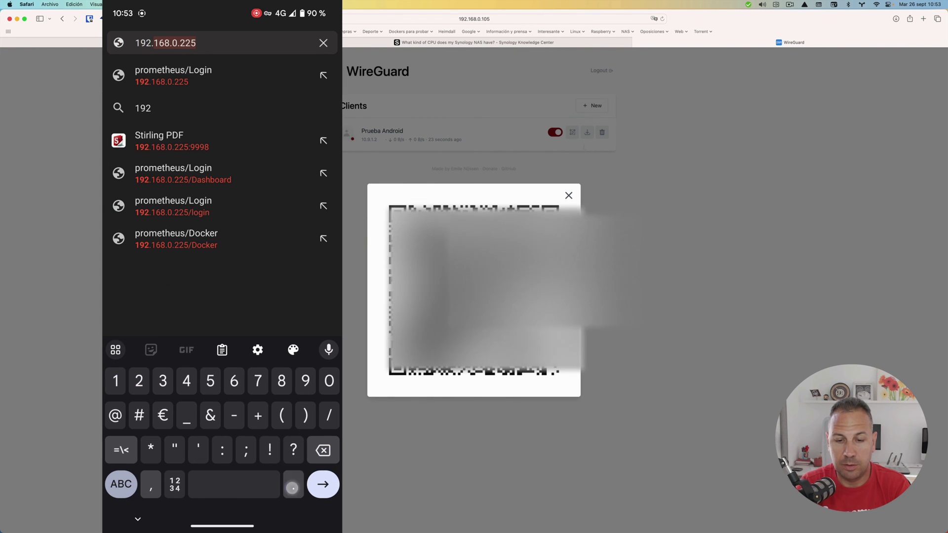
text(168.)
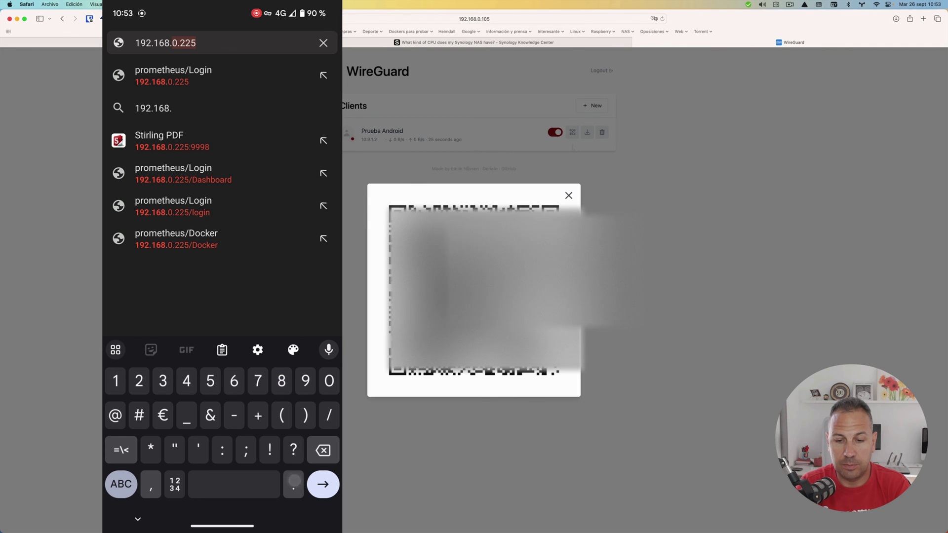
text(9.105)
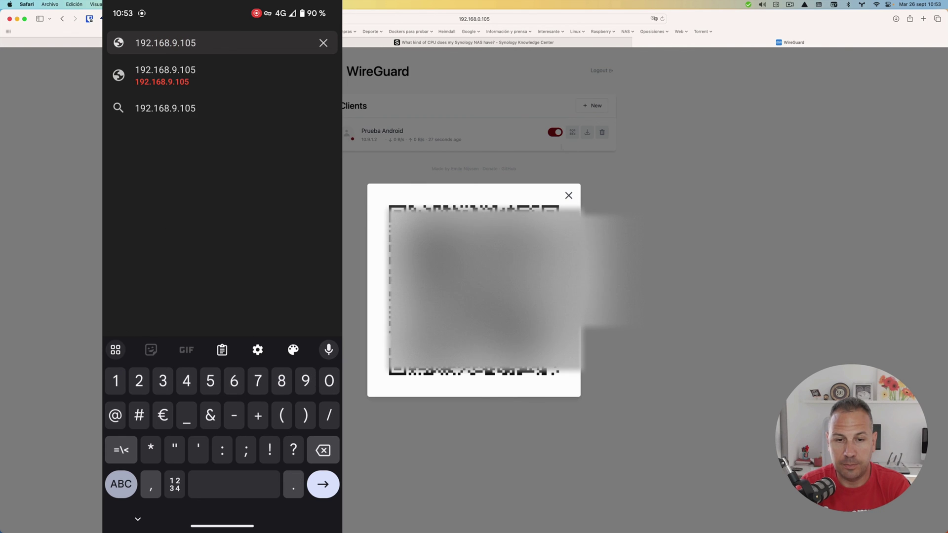
key(Return)
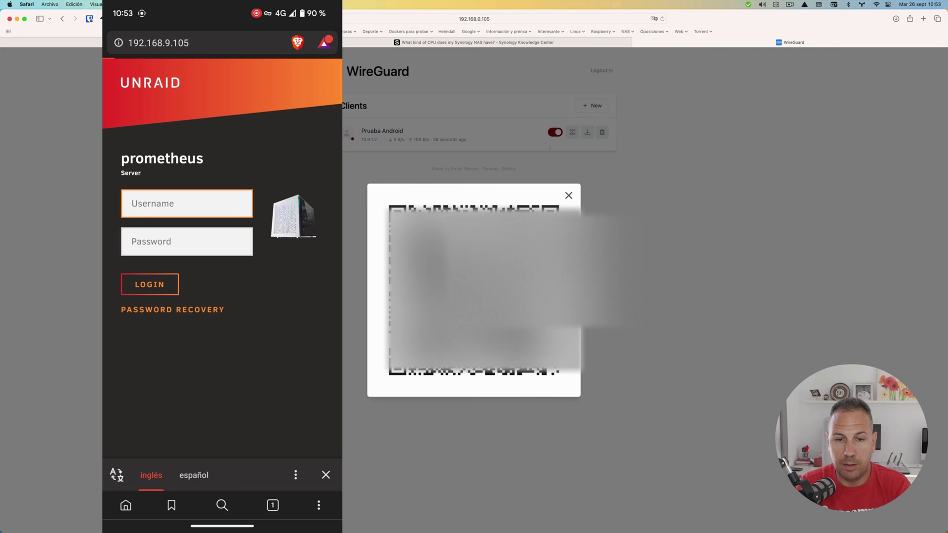
- Append port :5000 and reload 192.168.9.105:5000, trying twice
click(158, 43)
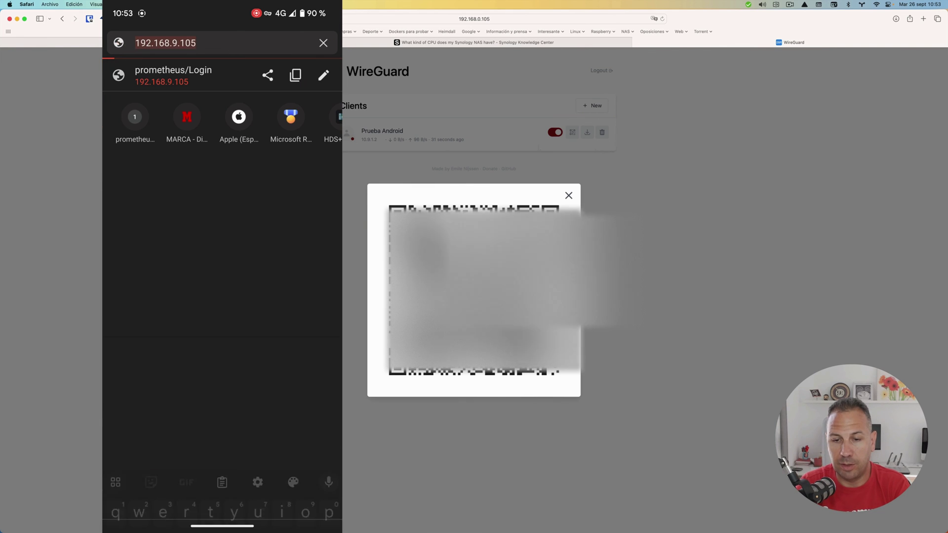
click(243, 42)
click(121, 484)
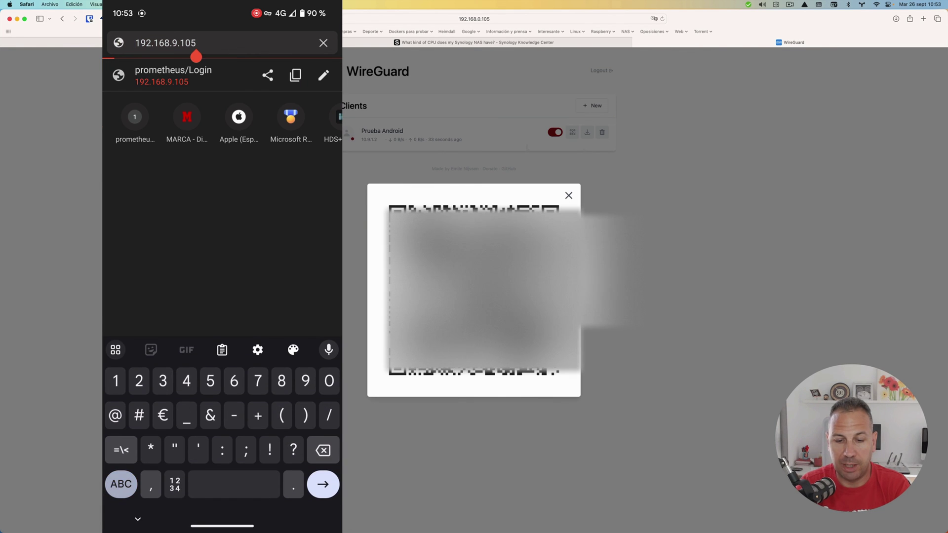
text(:5000)
key(Return)
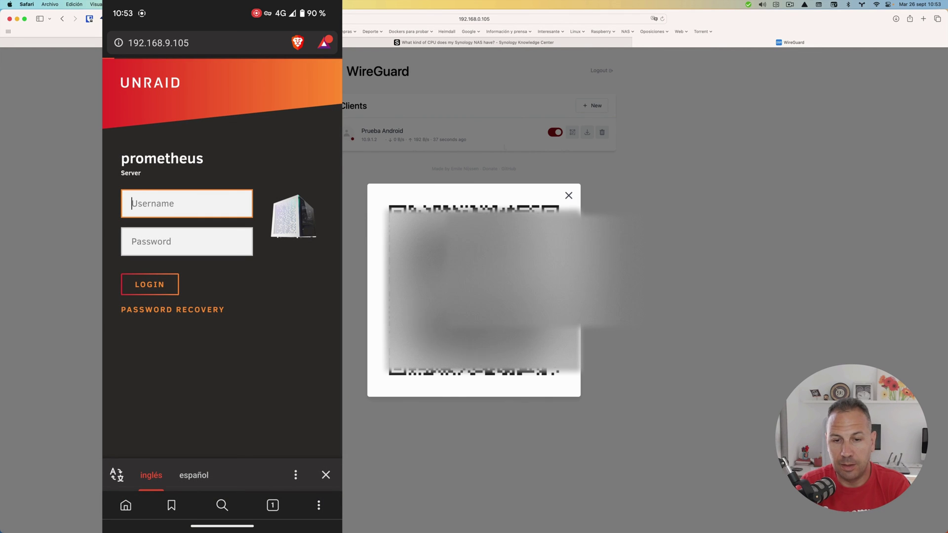
click(262, 44)
click(196, 44)
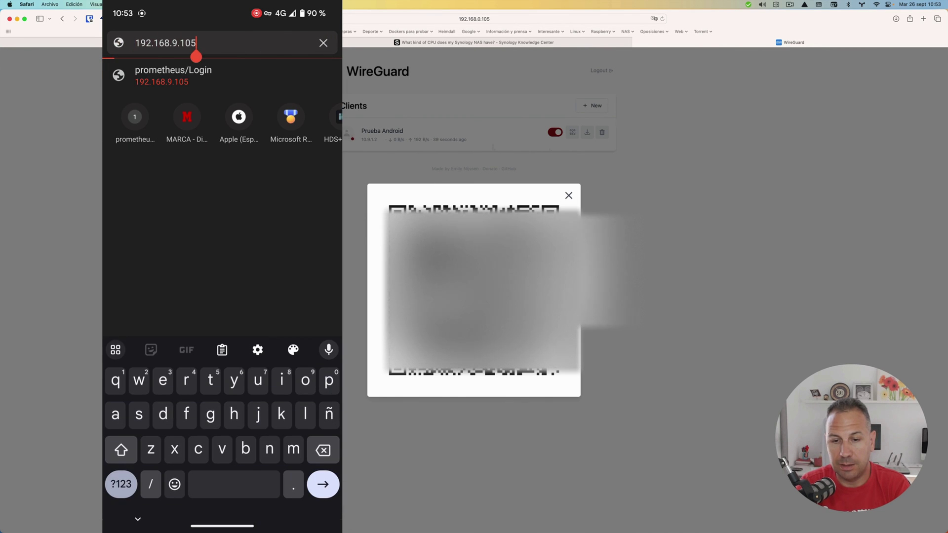
click(121, 484)
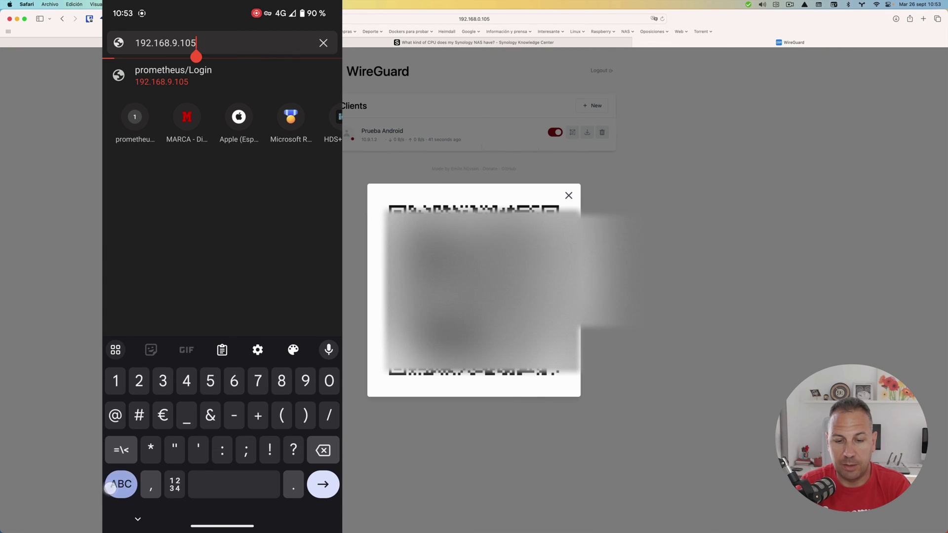
text(:50)
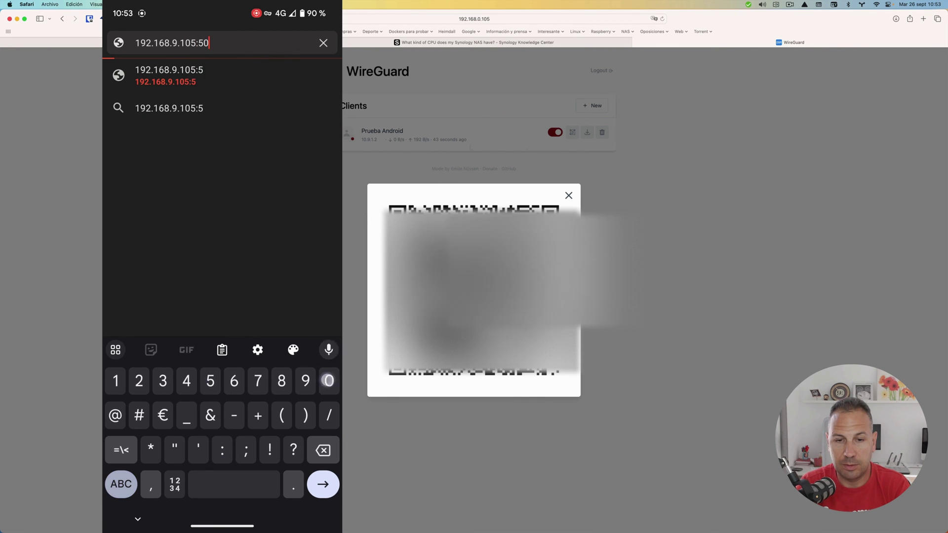
text(00)
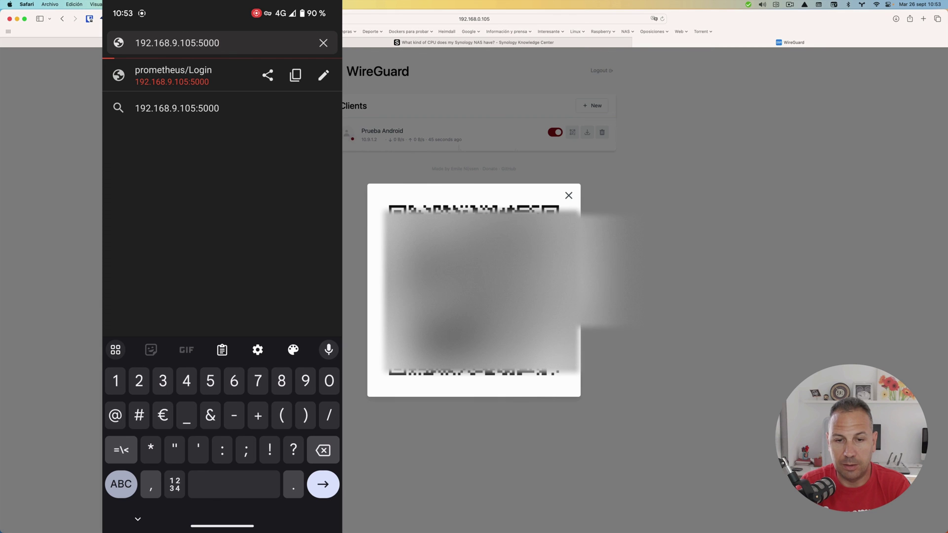
key(Return)
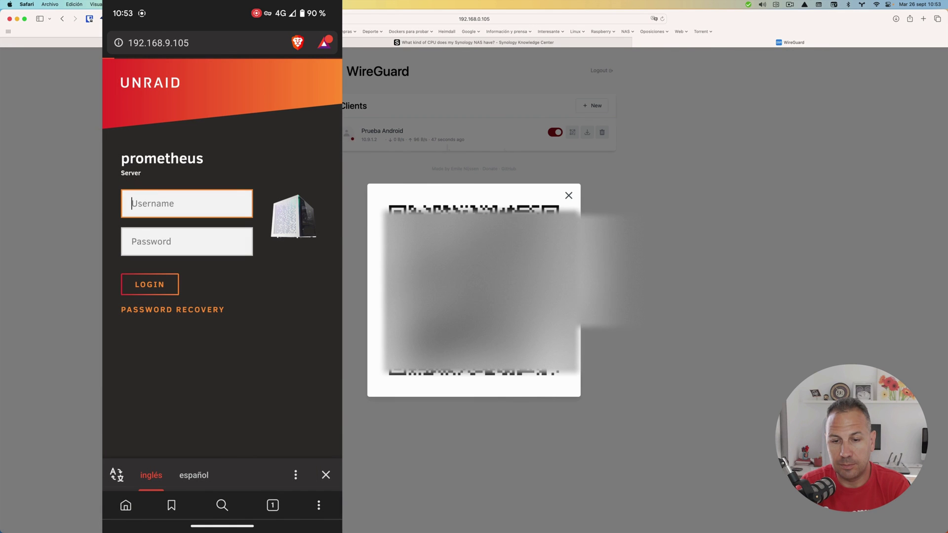
- Correct the address to 192.168.0.105:5000 and load it
click(232, 42)
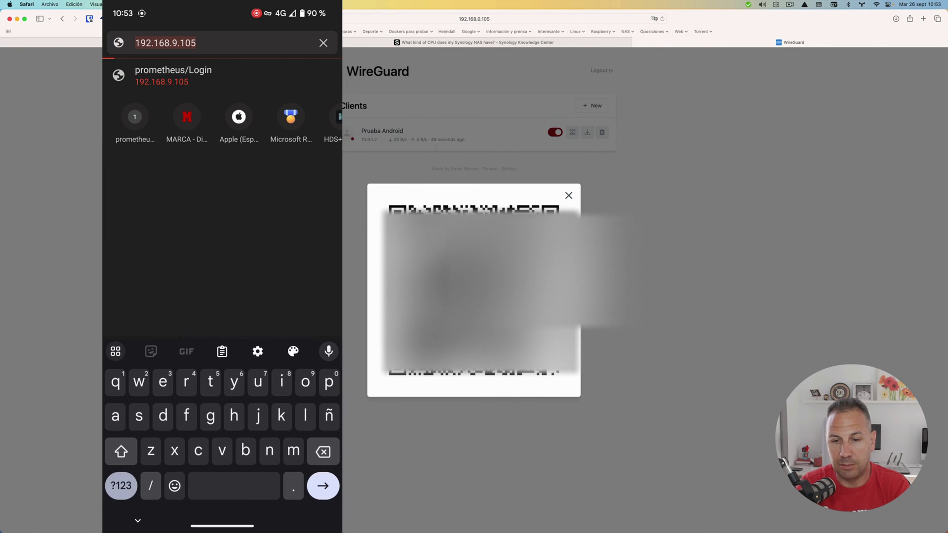
click(177, 42)
key(BackSpace)
key(BackSpace)
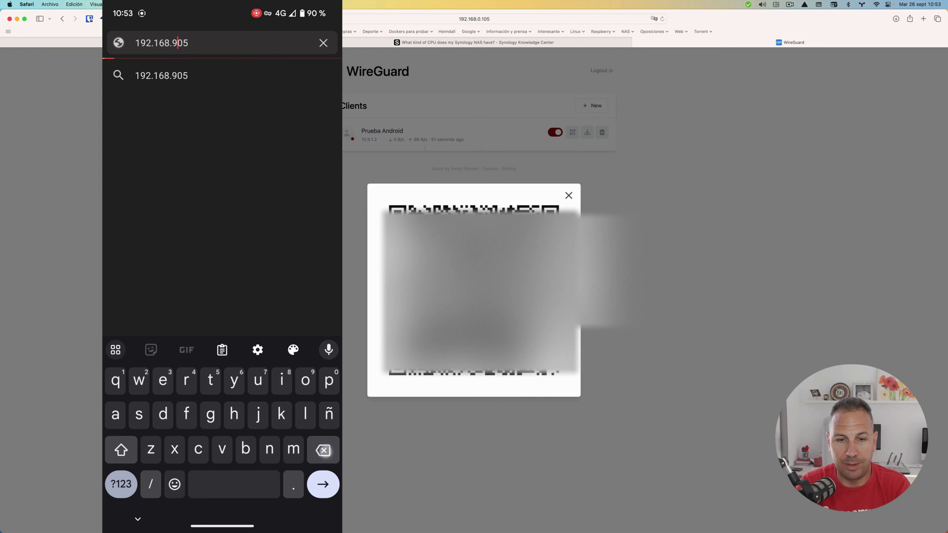
key(BackSpace)
key(BackSpace)
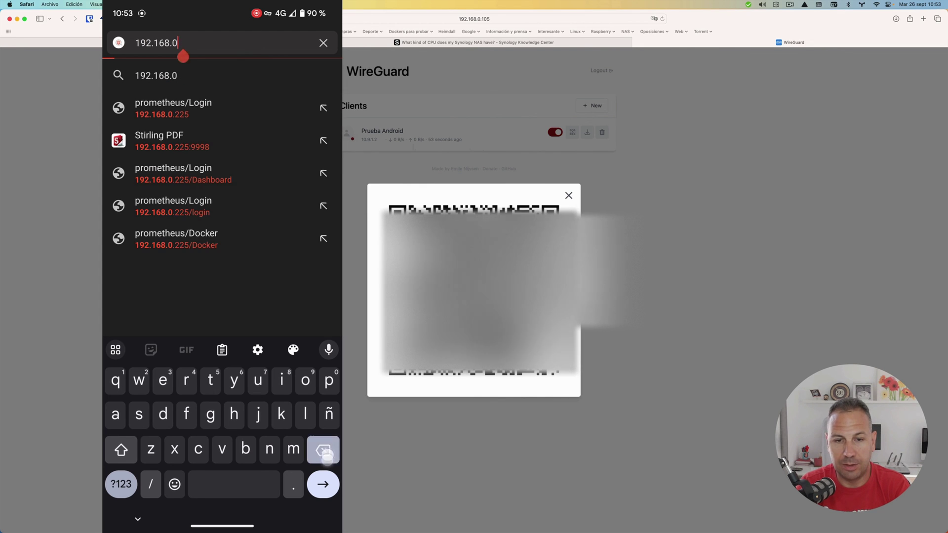
click(121, 484)
text(0)
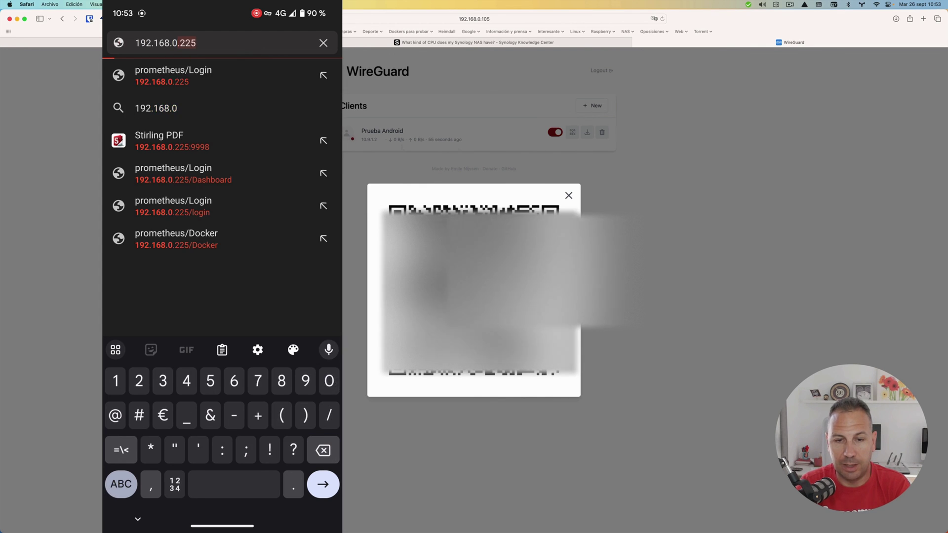
text(.1)
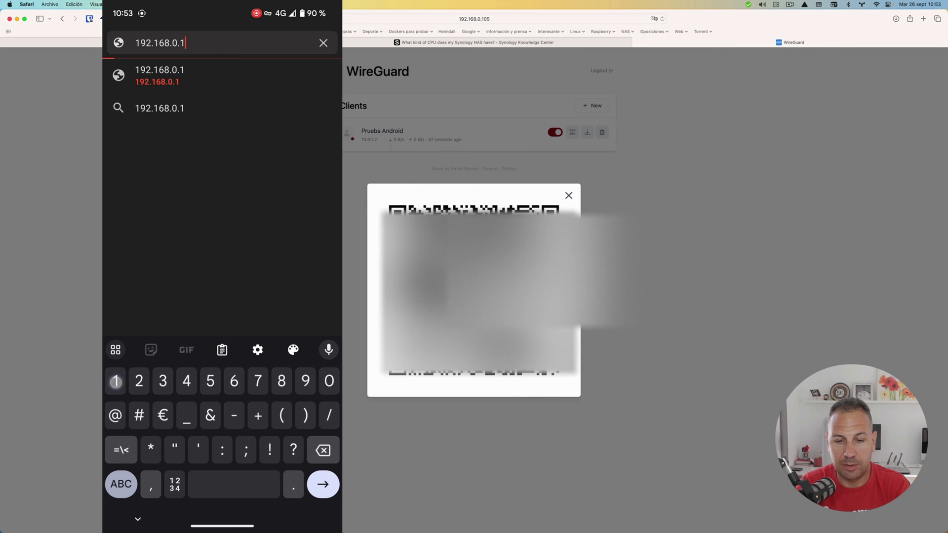
text(05:5000)
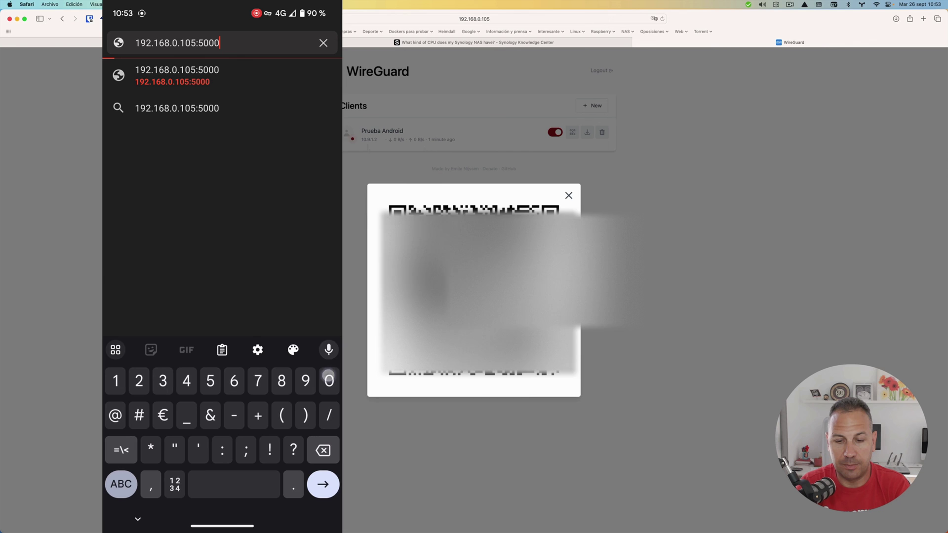
key(Return)
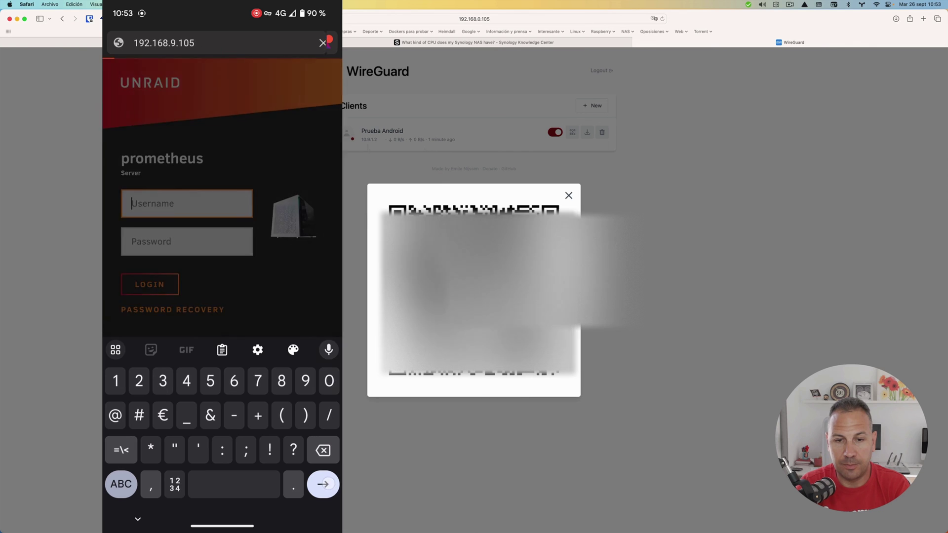